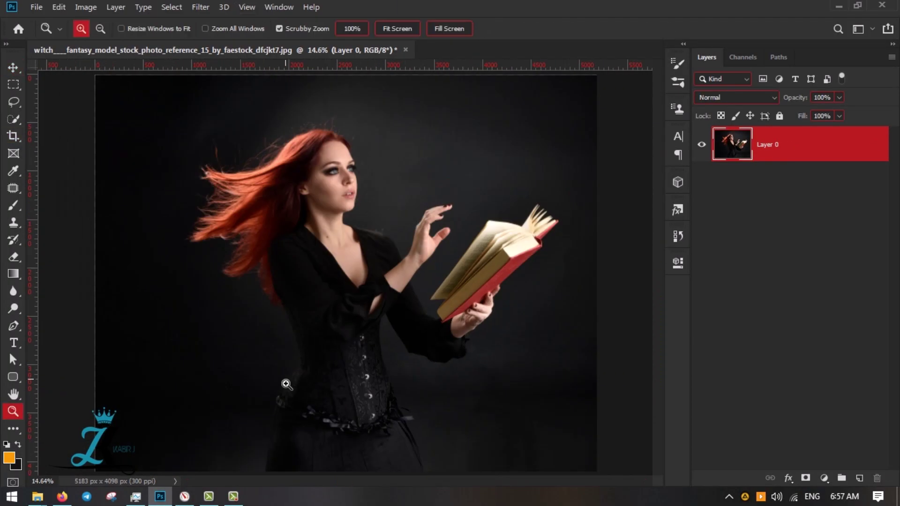
Open Select and Mask from the Layer 0 mask's right-click menu to refine the witch's edges
{"action": "left_click_drag", "start_coordinate": [286, 384], "coordinate": [308, 402]}
{"action": "key", "text": "v"}
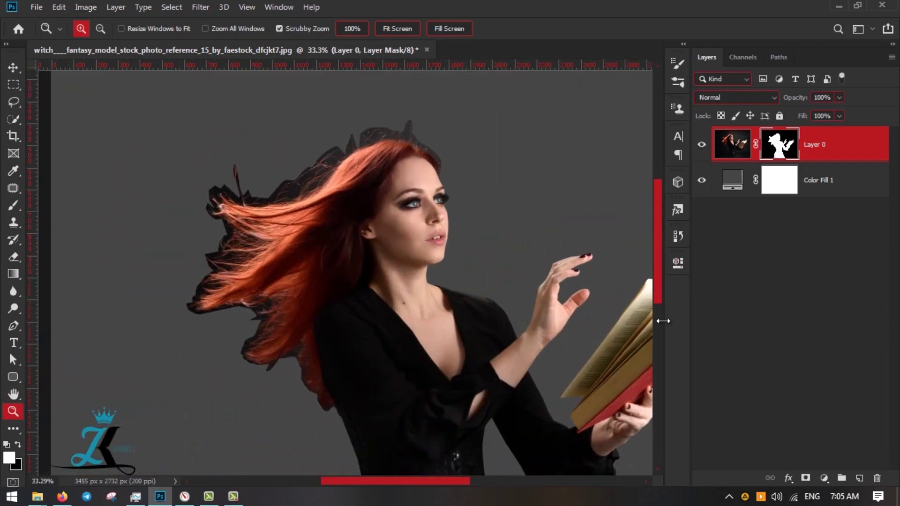
{"action": "right_click", "coordinate": [779, 144]}
{"action": "left_click", "coordinate": [778, 241]}
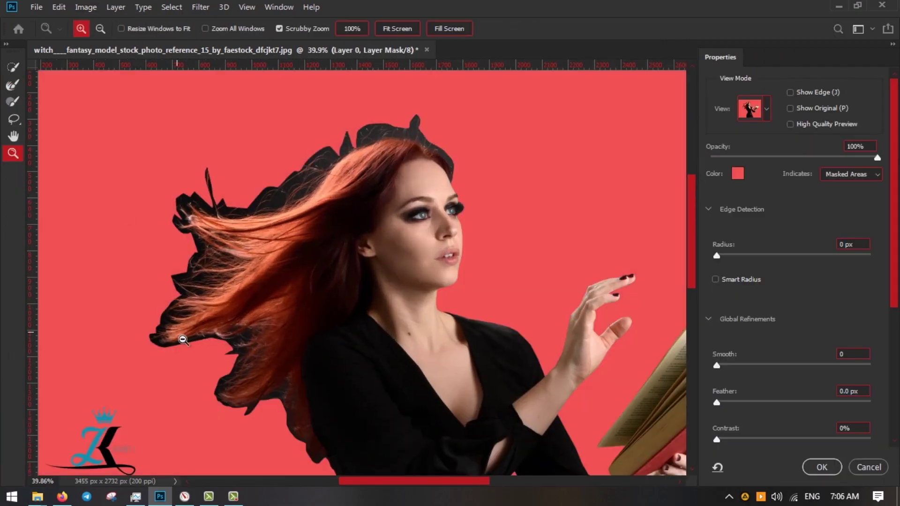
Refine the mask along the witch's hair tip with the Refine Edge Brush
{"action": "left_click_drag", "start_coordinate": [183, 340], "coordinate": [271, 339]}
{"action": "key", "text": "r"}
{"action": "left_click_drag", "start_coordinate": [221, 292], "coordinate": [262, 358]}
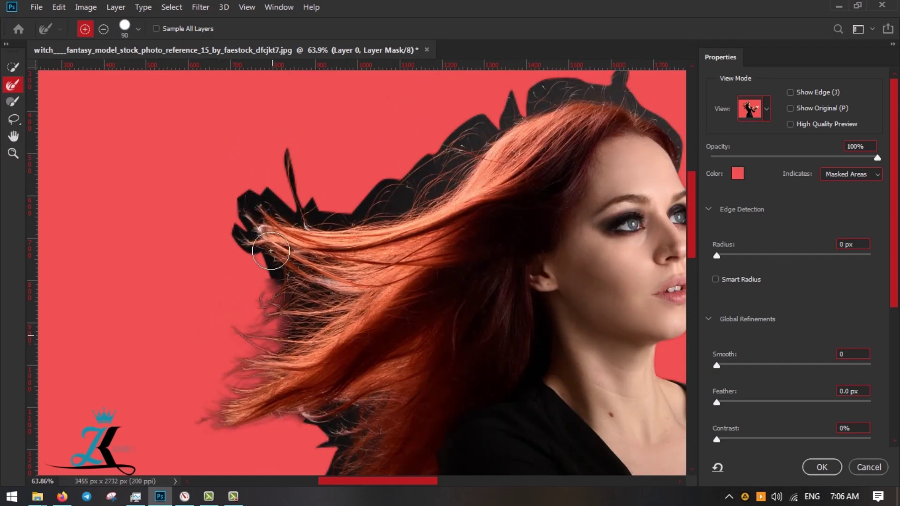
{"action": "left_click_drag", "start_coordinate": [408, 193], "coordinate": [292, 262]}
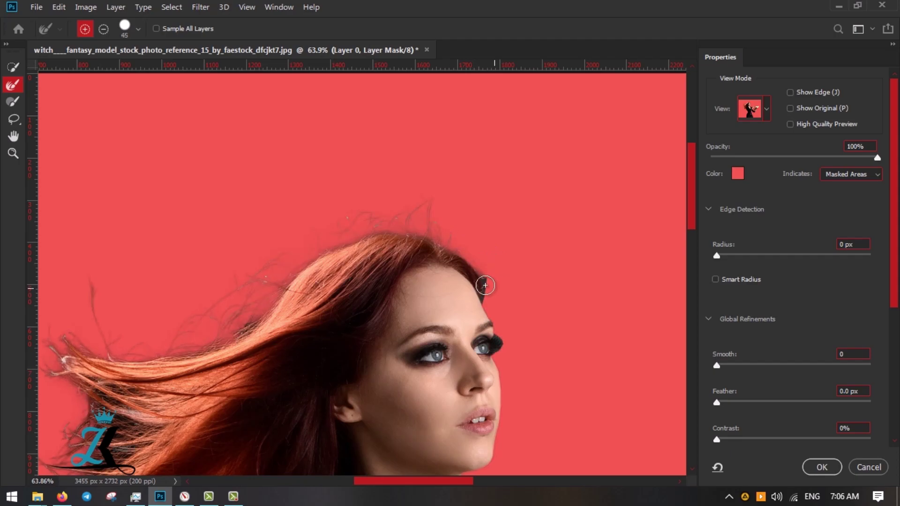
{"action": "scroll", "coordinate": [485, 285], "scroll_direction": "up", "scroll_amount": 7}
{"action": "key", "text": "bracketleft"}
{"action": "key", "text": "bracketleft"}
Brush the flowing hair and shoulder edge with a larger Refine Edge Brush
{"action": "scroll", "coordinate": [392, 277], "scroll_direction": "up", "scroll_amount": 3}
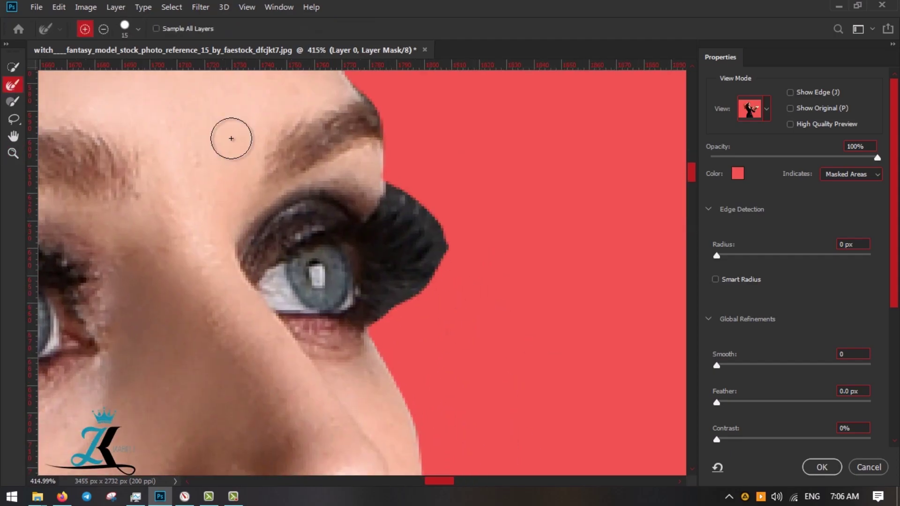
{"action": "scroll", "coordinate": [414, 181], "scroll_direction": "down", "scroll_amount": 10}
{"action": "scroll", "coordinate": [331, 197], "scroll_direction": "up", "scroll_amount": 4}
{"action": "key", "text": "bracketright"}
{"action": "key", "text": "bracketright"}
{"action": "key", "text": "bracketright"}
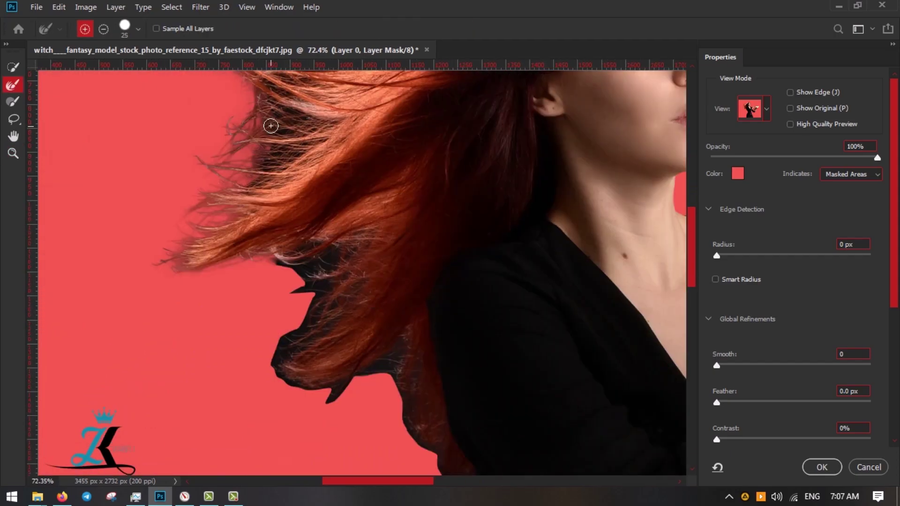
{"action": "left_click_drag", "start_coordinate": [271, 125], "coordinate": [313, 236]}
{"action": "scroll", "coordinate": [314, 232], "scroll_direction": "down", "scroll_amount": 3}
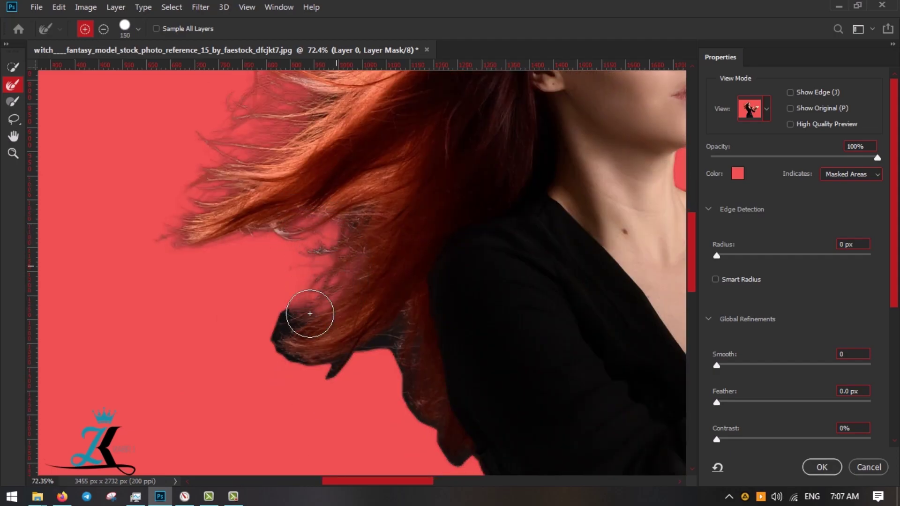
{"action": "left_click_drag", "start_coordinate": [361, 336], "coordinate": [451, 445]}
Zoom in on the witch's face to inspect the refined mask edges
{"action": "scroll", "coordinate": [395, 335], "scroll_direction": "down", "scroll_amount": 3}
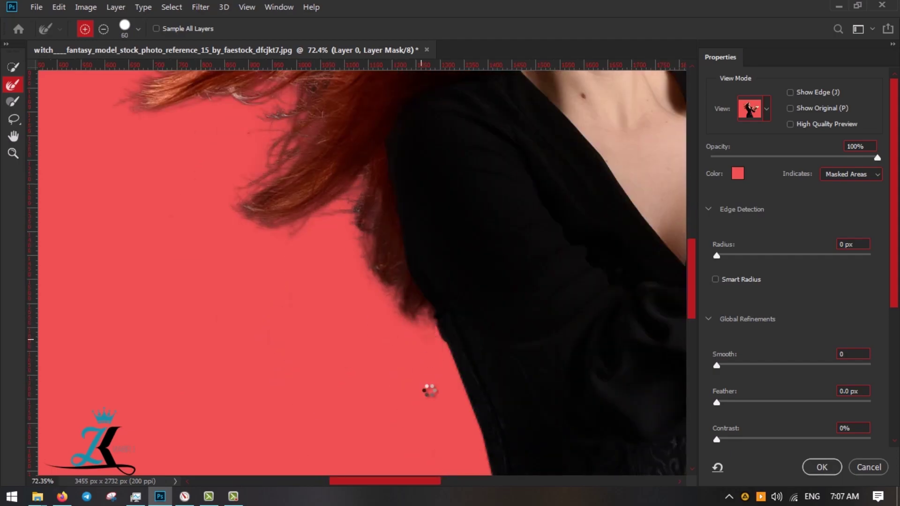
{"action": "scroll", "coordinate": [371, 225], "scroll_direction": "up", "scroll_amount": 3}
{"action": "scroll", "coordinate": [382, 261], "scroll_direction": "up", "scroll_amount": 2}
{"action": "key", "text": "z"}
{"action": "scroll", "coordinate": [257, 325], "scroll_direction": "down", "scroll_amount": 5}
{"action": "scroll", "coordinate": [366, 374], "scroll_direction": "up", "scroll_amount": 4}
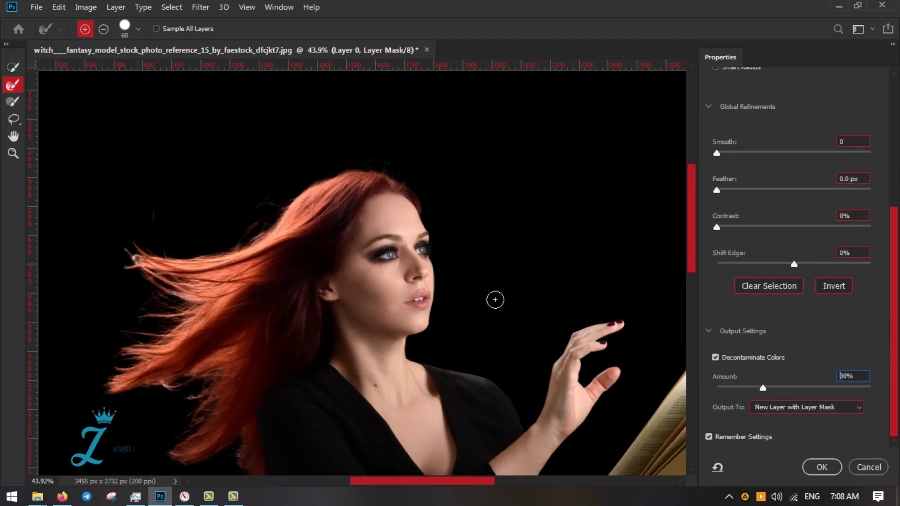
{"action": "key", "text": "z"}
{"action": "left_click", "coordinate": [495, 300]}
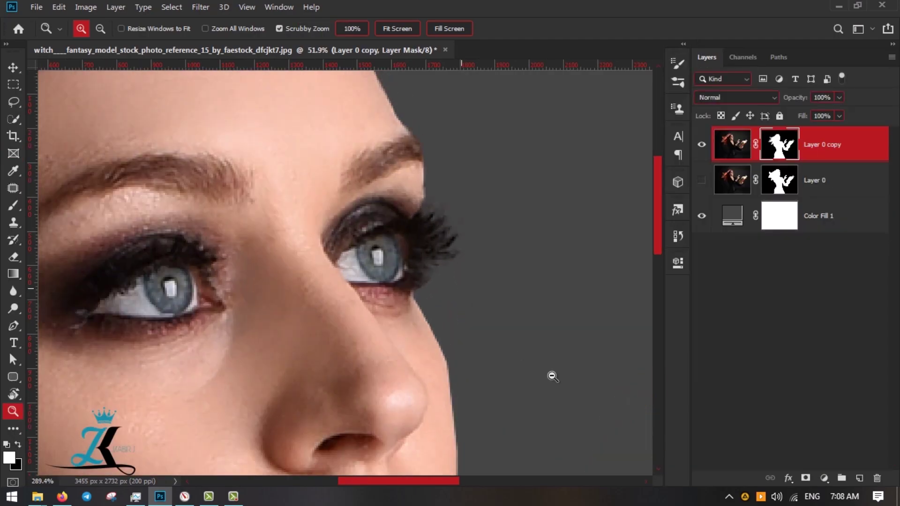
Create a new 3080 × 3080 px document and place the cut-out witch in it
{"action": "key", "text": "ctrl+0"}
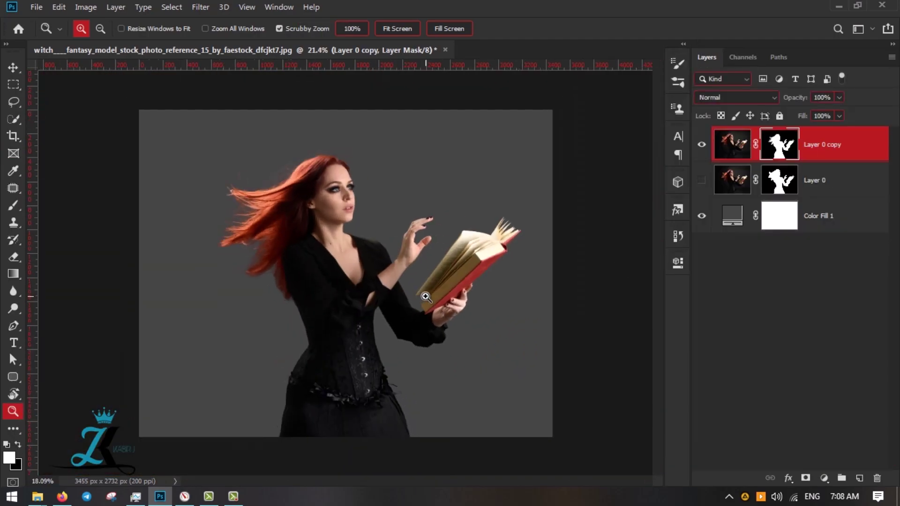
{"action": "key", "text": "v"}
{"action": "left_click", "coordinate": [36, 6]}
{"action": "left_click", "coordinate": [252, 79]}
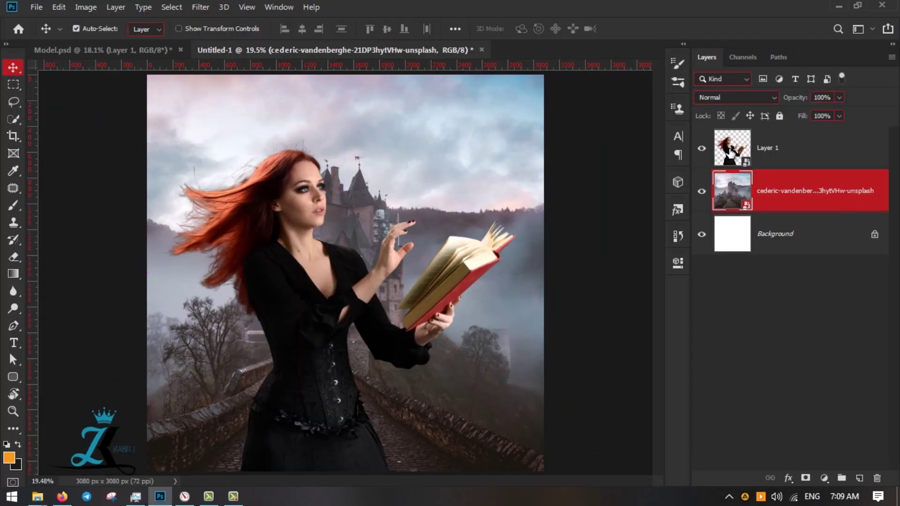
{"action": "key", "text": "Return"}
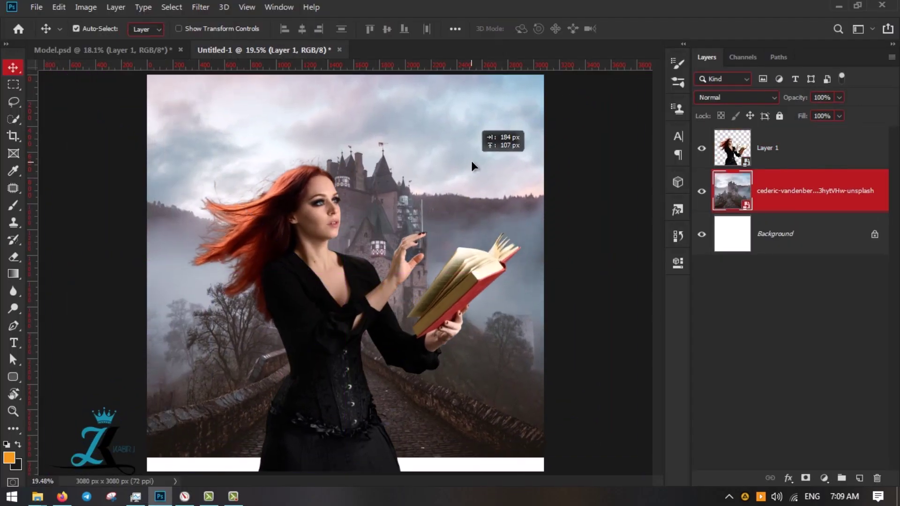
Enlarge the castle photo with Free Transform
{"action": "key", "text": "ctrl+t"}
{"action": "left_click_drag", "start_coordinate": [474, 332], "coordinate": [444, 332]}
{"action": "scroll", "coordinate": [444, 332], "scroll_direction": "down", "scroll_amount": 3}
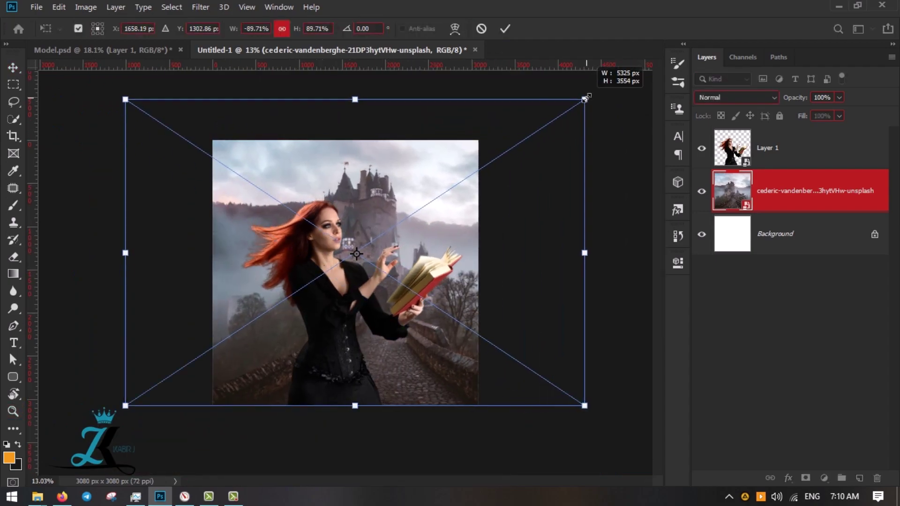
{"action": "left_click_drag", "start_coordinate": [124, 105], "coordinate": [116, 116]}
{"action": "key", "text": "Return"}
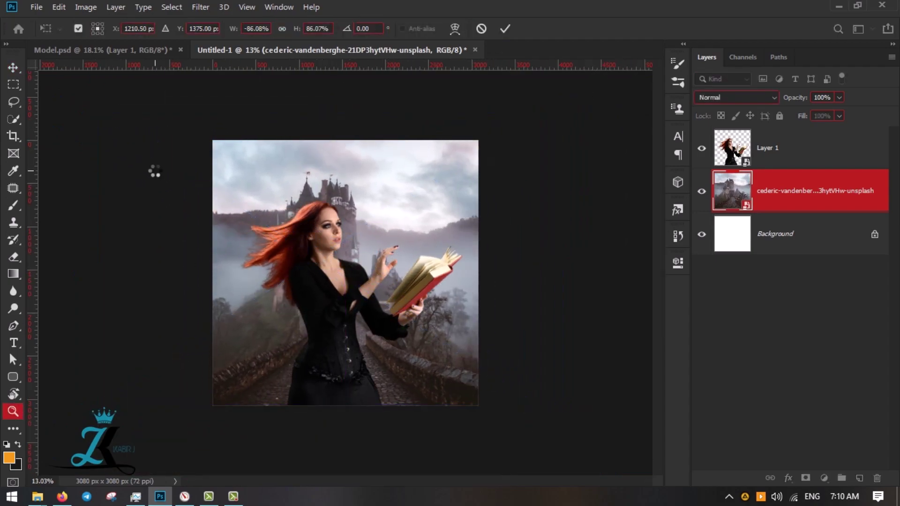
Reposition the castle photo behind the witch
{"action": "scroll", "coordinate": [151, 171], "scroll_direction": "up", "scroll_amount": 2}
{"action": "left_click_drag", "start_coordinate": [316, 163], "coordinate": [314, 164]}
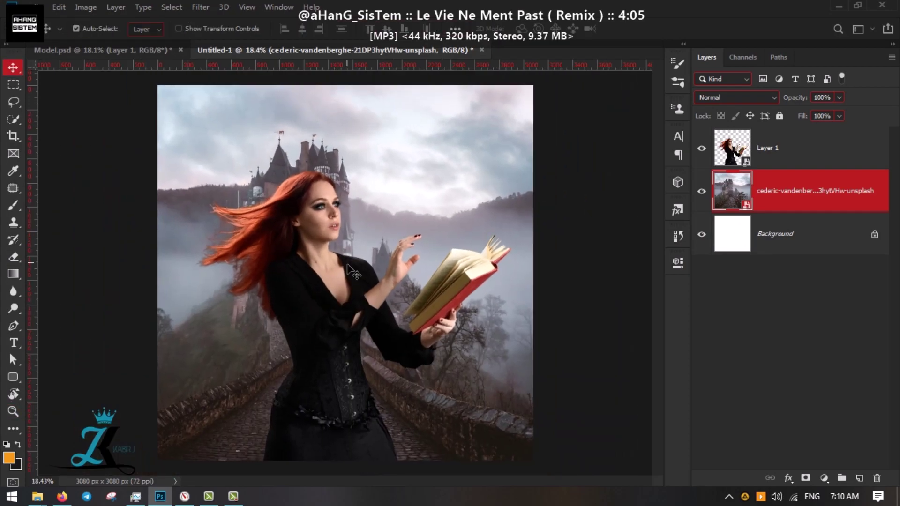
{"action": "left_click_drag", "start_coordinate": [351, 270], "coordinate": [316, 233]}
{"action": "left_click_drag", "start_coordinate": [430, 187], "coordinate": [436, 188]}
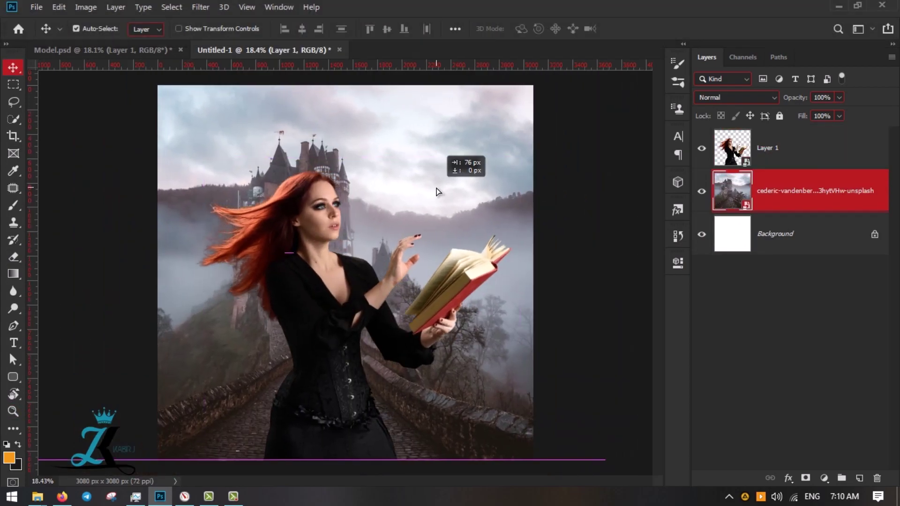
{"action": "scroll", "coordinate": [346, 272], "scroll_direction": "down", "scroll_amount": 1}
Hide the witch and add Brightness/Contrast and Hue/Saturation adjustments to the castle
{"action": "left_click", "coordinate": [701, 148]}
{"action": "left_click", "coordinate": [824, 478]}
{"action": "left_click", "coordinate": [839, 284]}
{"action": "left_click", "coordinate": [824, 478]}
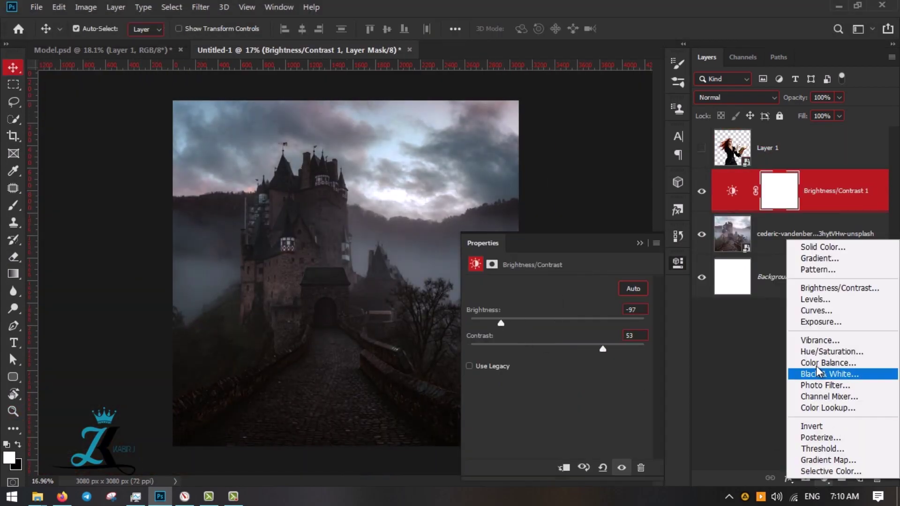
{"action": "left_click", "coordinate": [832, 347]}
Add a Color Balance adjustment shifting the castle's shadows toward cyan
{"action": "left_click", "coordinate": [824, 478]}
{"action": "left_click", "coordinate": [827, 359]}
{"action": "left_click_drag", "start_coordinate": [540, 316], "coordinate": [519, 316]}
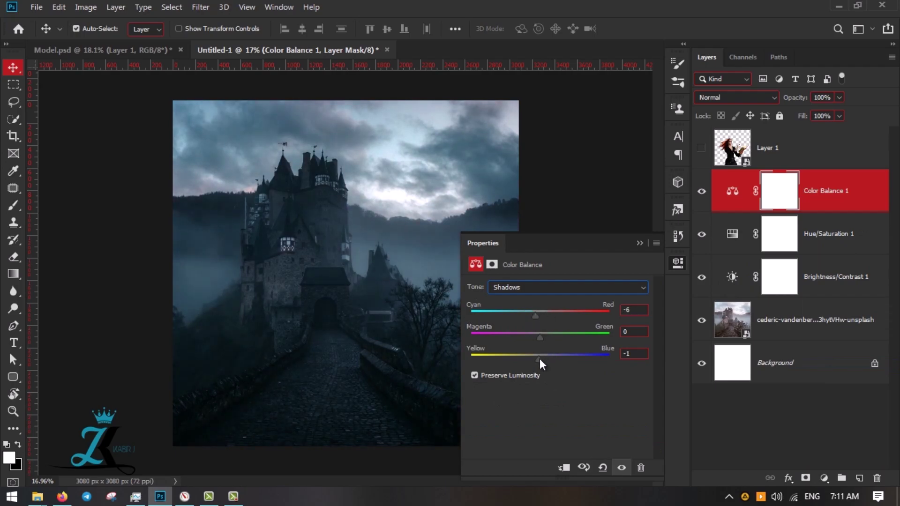
{"action": "left_click_drag", "start_coordinate": [539, 359], "coordinate": [570, 355]}
{"action": "left_click", "coordinate": [640, 243]}
Apply a Gaussian Blur to the castle photo layer
{"action": "left_click", "coordinate": [345, 325]}
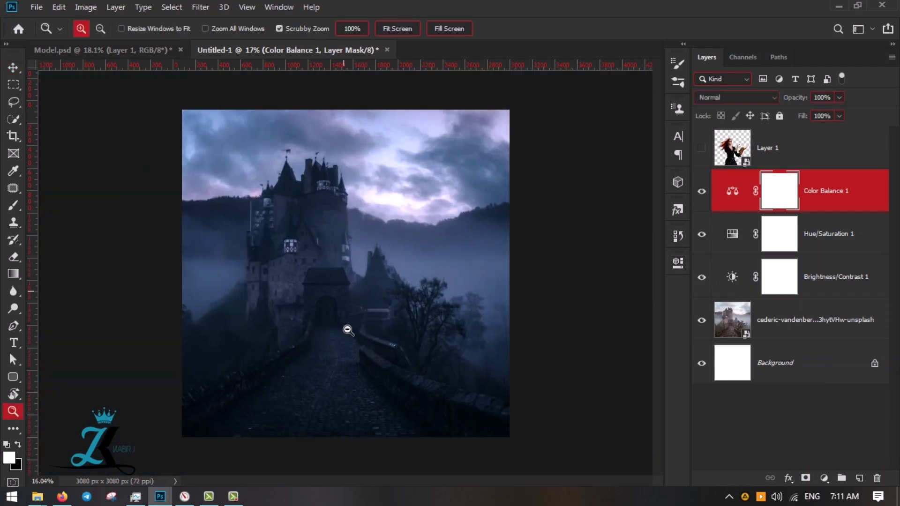
{"action": "left_click", "coordinate": [815, 320]}
{"action": "left_click", "coordinate": [201, 7]}
{"action": "left_click", "coordinate": [397, 207]}
{"action": "left_click", "coordinate": [806, 93]}
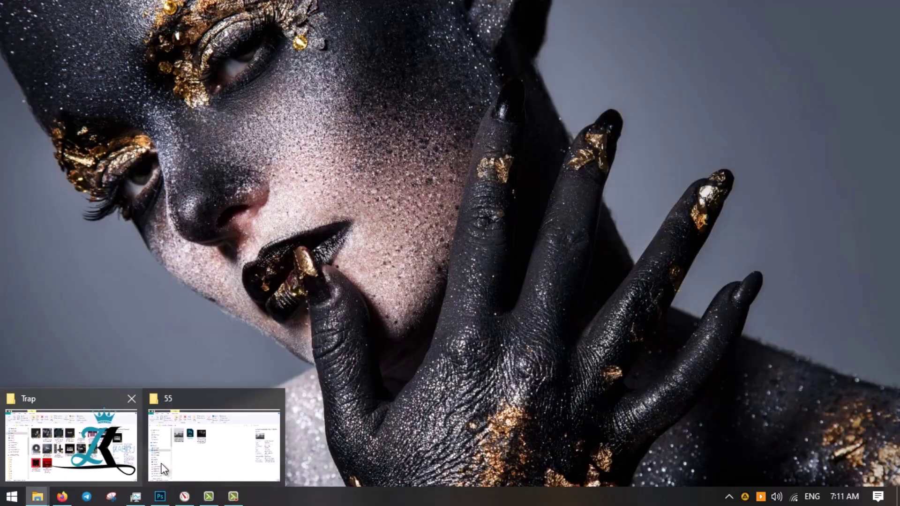
Browse to the fog overlays folder and place fog 2.jpg over the castle
{"action": "left_click", "coordinate": [160, 466]}
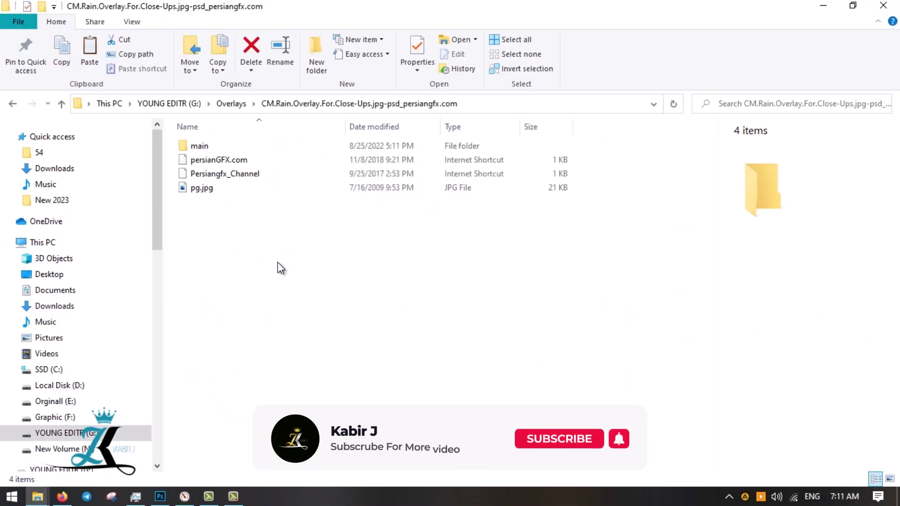
{"action": "key", "text": "BackSpace"}
{"action": "left_click", "coordinate": [519, 221]}
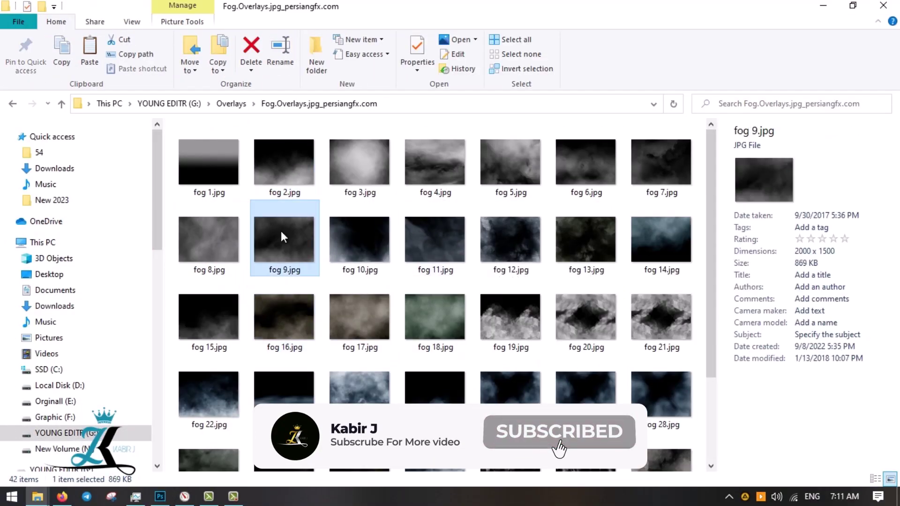
{"action": "right_click", "coordinate": [270, 162]}
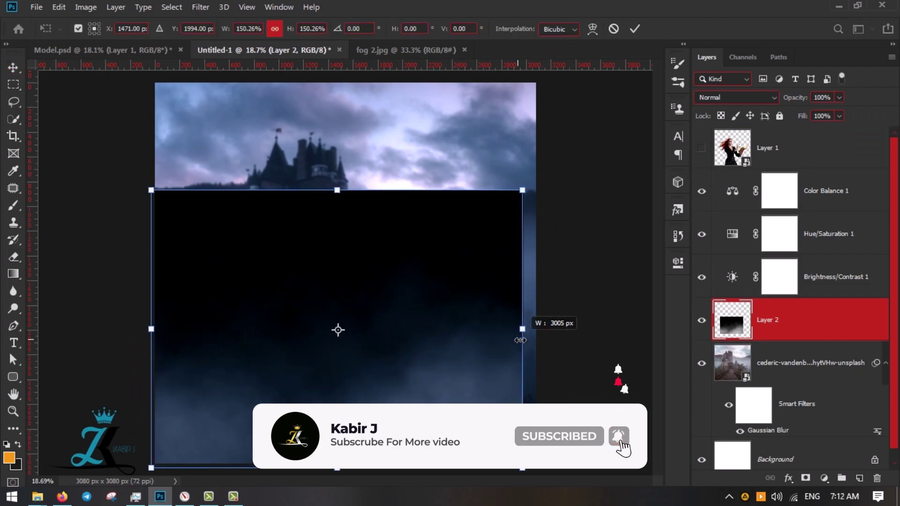
Lower the fog's opacity and blend the orange glow layer in Color Dodge at reduced opacity
{"action": "key", "text": "Return"}
{"action": "left_click", "coordinate": [839, 97]}
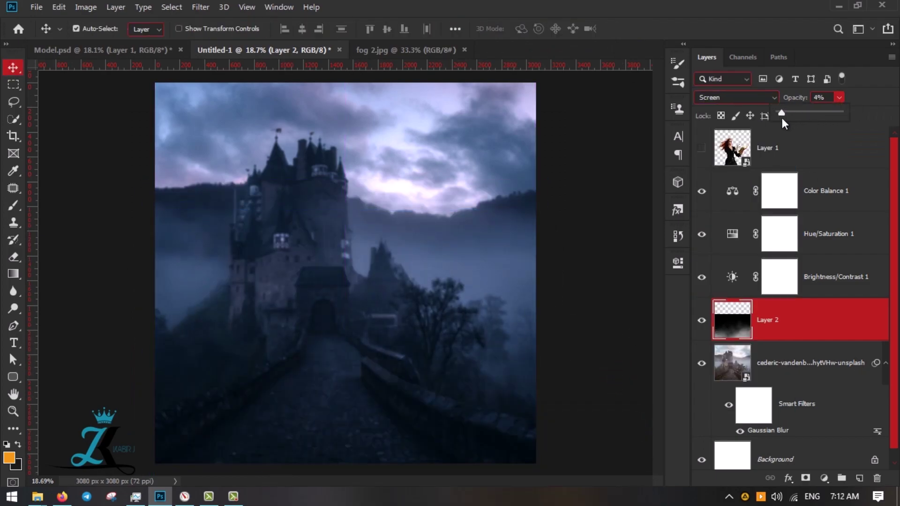
{"action": "left_click_drag", "start_coordinate": [782, 117], "coordinate": [805, 120]}
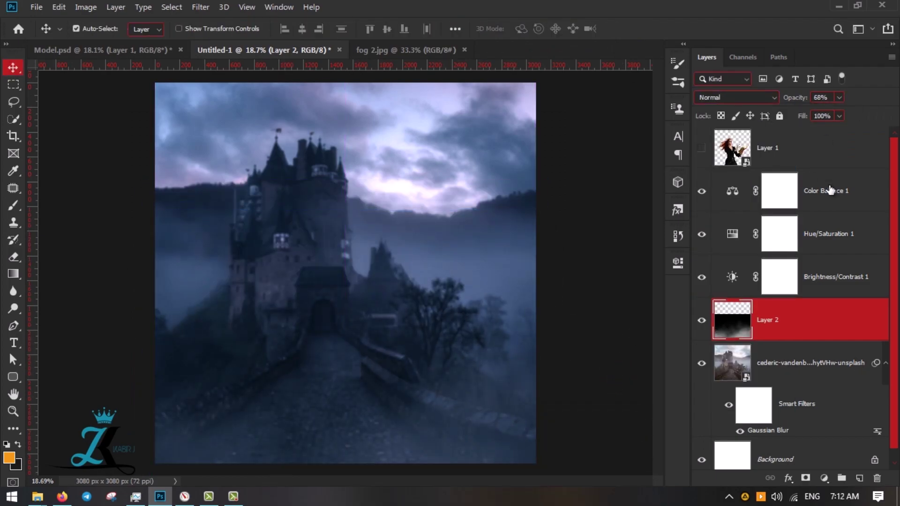
{"action": "left_click", "coordinate": [735, 97]}
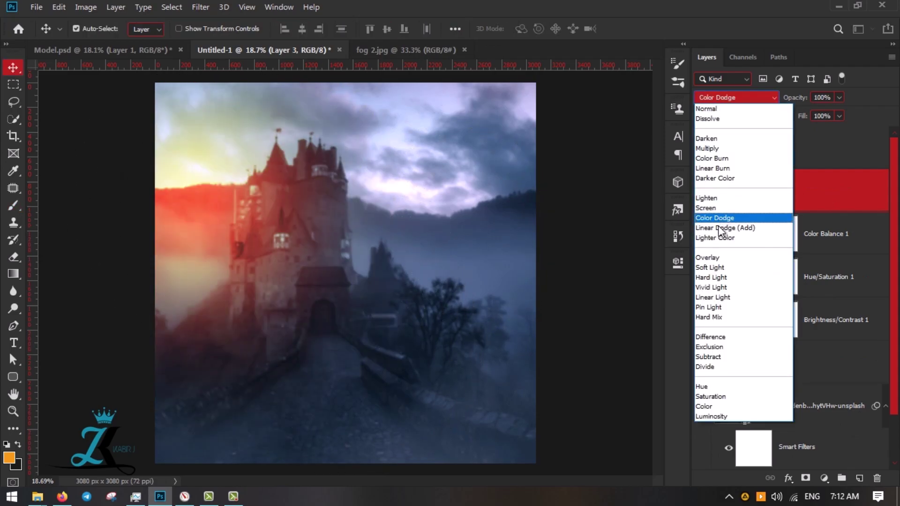
{"action": "left_click", "coordinate": [717, 220]}
{"action": "left_click_drag", "start_coordinate": [795, 97], "coordinate": [788, 114]}
Fade the black vignette fill to about half opacity
{"action": "left_click", "coordinate": [735, 252]}
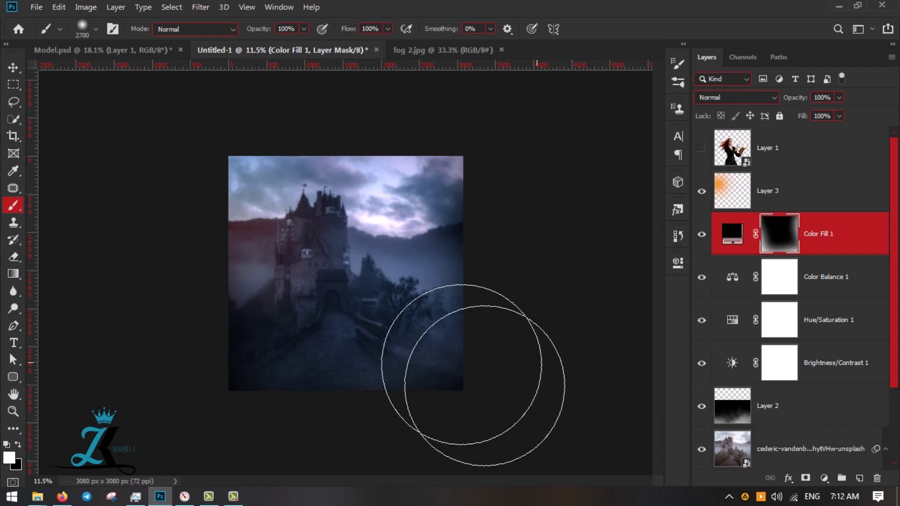
{"action": "key", "text": "ctrl+0"}
{"action": "key", "text": "v"}
{"action": "left_click", "coordinate": [839, 97]}
{"action": "left_click_drag", "start_coordinate": [842, 112], "coordinate": [808, 113]}
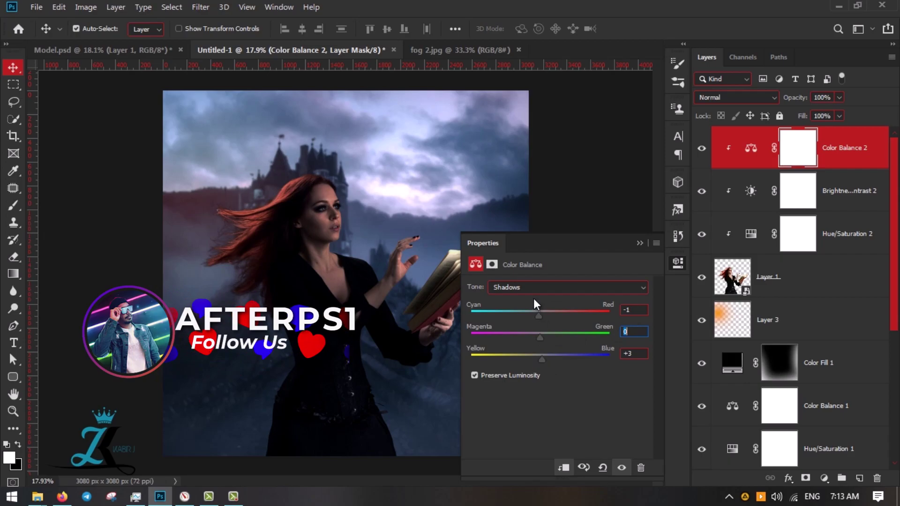
Cool the witch: bluer highlights, less yellow in Reds, adjusted Blacks, lowered channel curve
{"action": "left_click_drag", "start_coordinate": [538, 359], "coordinate": [553, 359]}
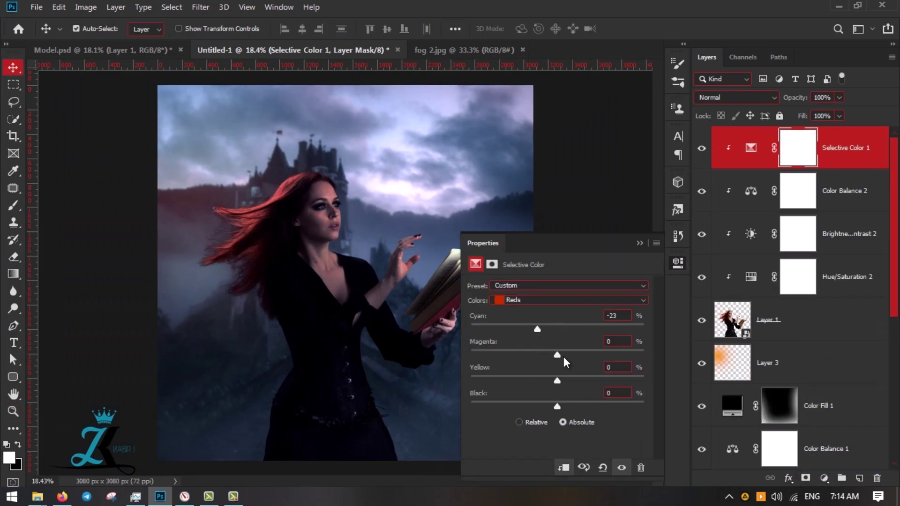
{"action": "left_click_drag", "start_coordinate": [562, 385], "coordinate": [541, 381]}
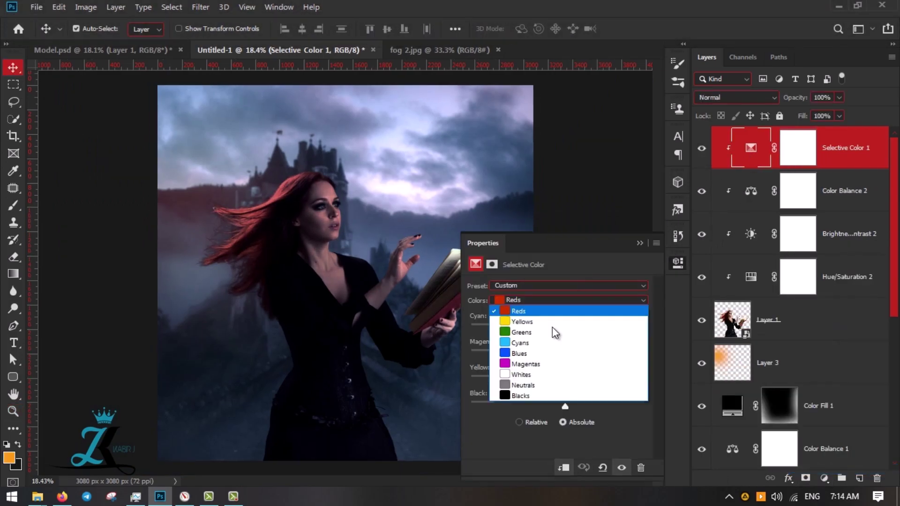
{"action": "left_click", "coordinate": [568, 395]}
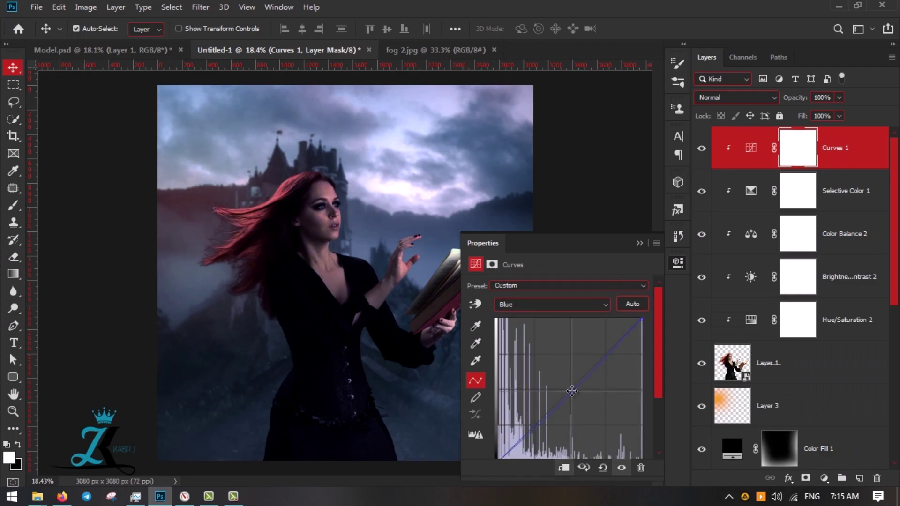
{"action": "left_click_drag", "start_coordinate": [552, 399], "coordinate": [561, 409]}
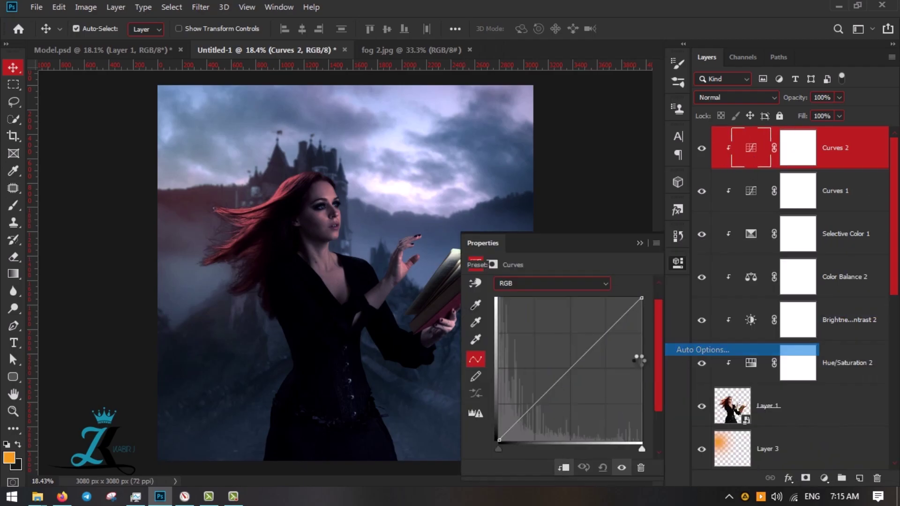
Auto-correct Curves 2 with navy shadow and lavender highlight targets, then clip it to the witch
{"action": "left_click", "coordinate": [703, 350]}
{"action": "left_click", "coordinate": [695, 321]}
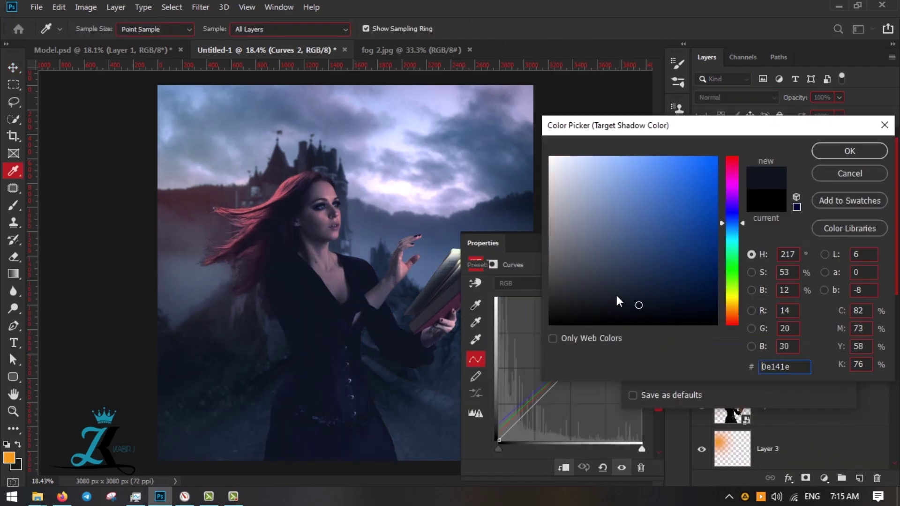
{"action": "left_click", "coordinate": [849, 151]}
{"action": "left_click", "coordinate": [695, 341]}
{"action": "left_click", "coordinate": [849, 150]}
{"action": "left_click", "coordinate": [695, 362]}
{"action": "left_click", "coordinate": [401, 189]}
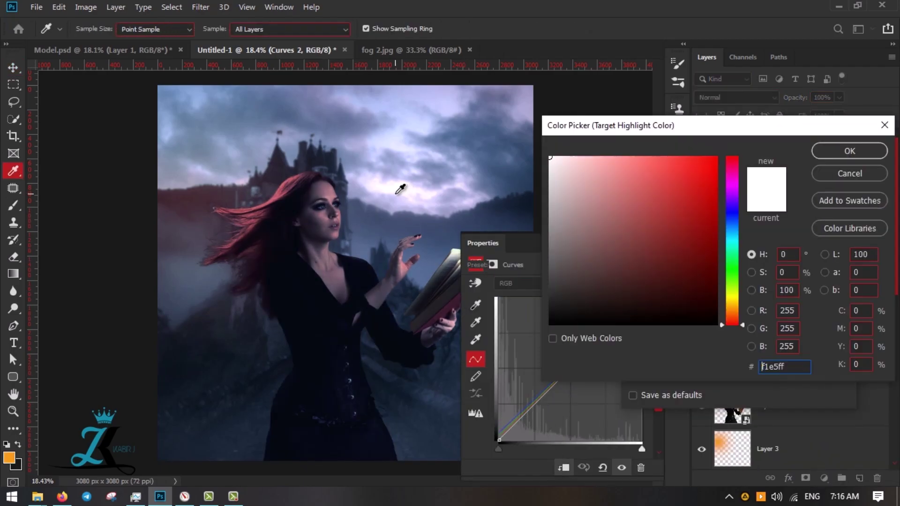
{"action": "left_click", "coordinate": [849, 150]}
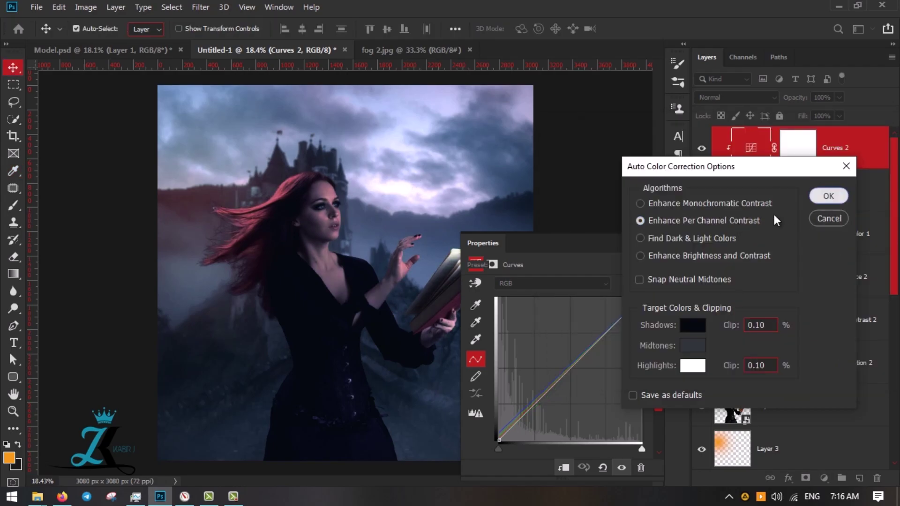
{"action": "left_click", "coordinate": [823, 195]}
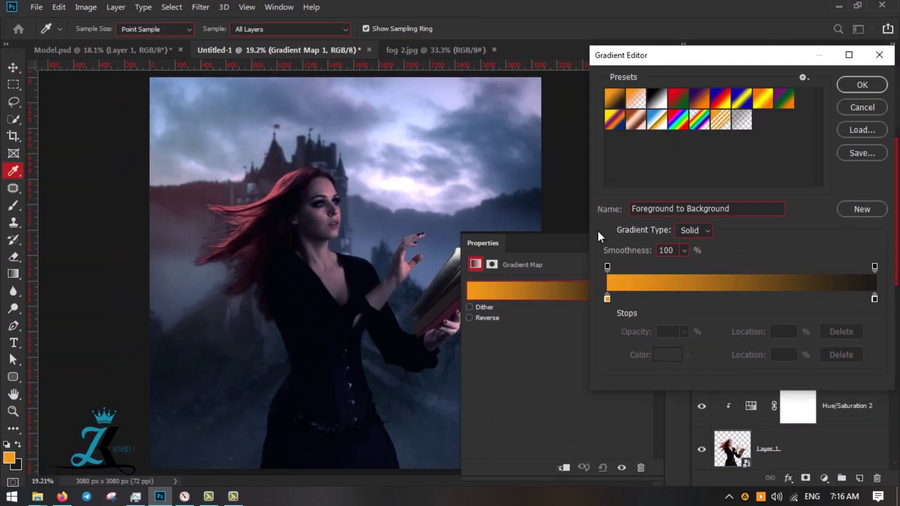
Recolour Gradient Map 1's stops, sampling a blue from the image
{"action": "double_click", "coordinate": [874, 298]}
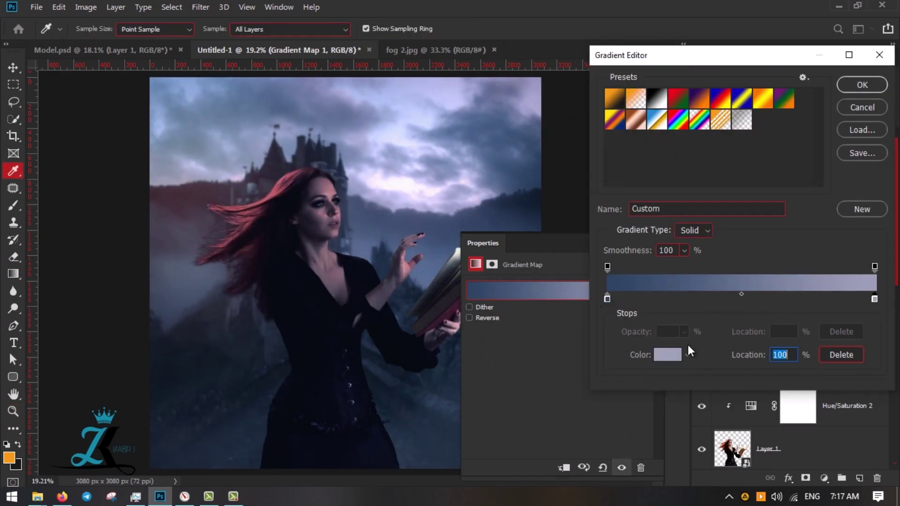
{"action": "left_click", "coordinate": [670, 354]}
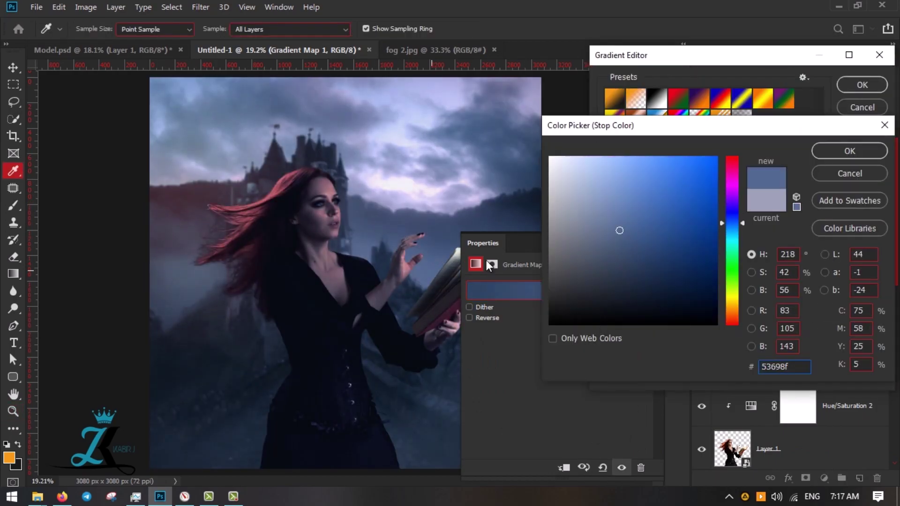
{"action": "left_click", "coordinate": [430, 271]}
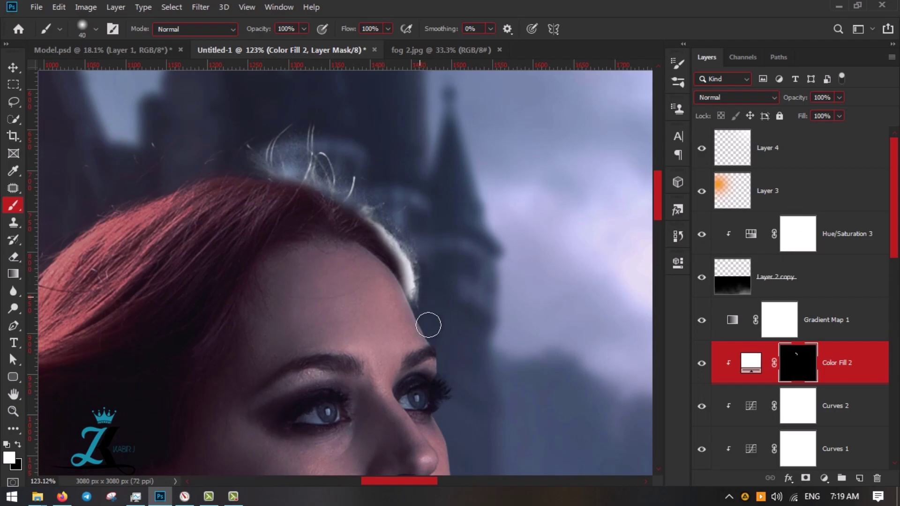
Paint the Color Fill 2 rim-light mask along the hair, wrist and forearm edges
{"action": "scroll", "coordinate": [428, 325], "scroll_direction": "down", "scroll_amount": 5}
{"action": "scroll", "coordinate": [421, 173], "scroll_direction": "down", "scroll_amount": 5}
{"action": "scroll", "coordinate": [370, 361], "scroll_direction": "down", "scroll_amount": 5}
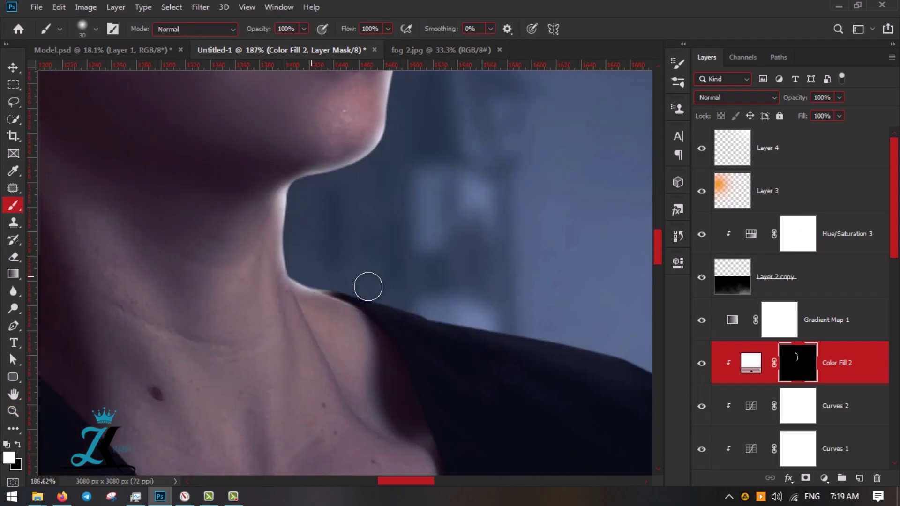
{"action": "scroll", "coordinate": [368, 287], "scroll_direction": "down", "scroll_amount": 5}
{"action": "scroll", "coordinate": [364, 228], "scroll_direction": "right", "scroll_amount": 5}
{"action": "scroll", "coordinate": [468, 262], "scroll_direction": "up", "scroll_amount": 5}
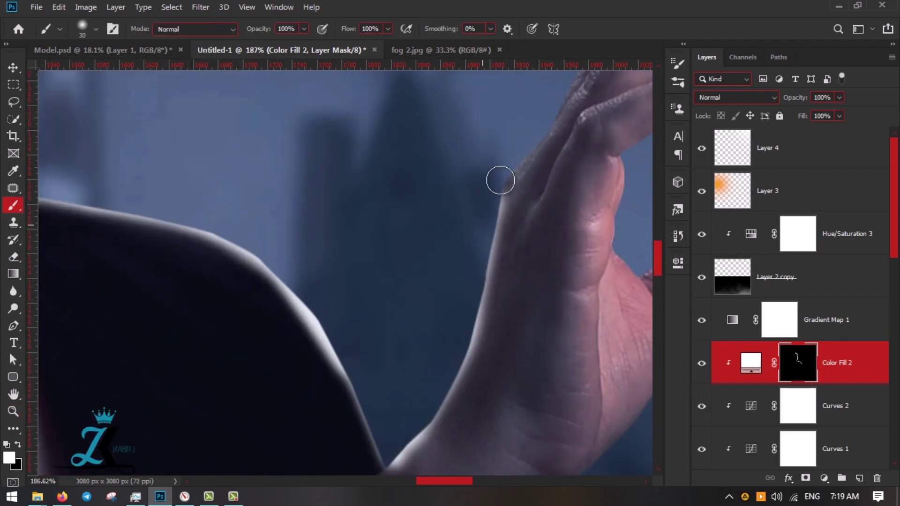
{"action": "scroll", "coordinate": [422, 196], "scroll_direction": "right", "scroll_amount": 5}
{"action": "scroll", "coordinate": [273, 298], "scroll_direction": "up", "scroll_amount": 5}
{"action": "scroll", "coordinate": [241, 352], "scroll_direction": "down", "scroll_amount": 10}
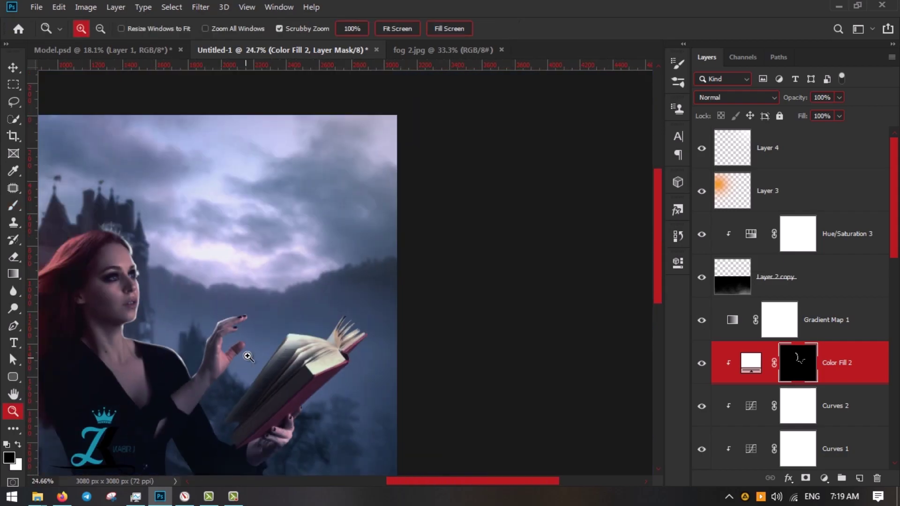
{"action": "scroll", "coordinate": [301, 136], "scroll_direction": "up", "scroll_amount": 10}
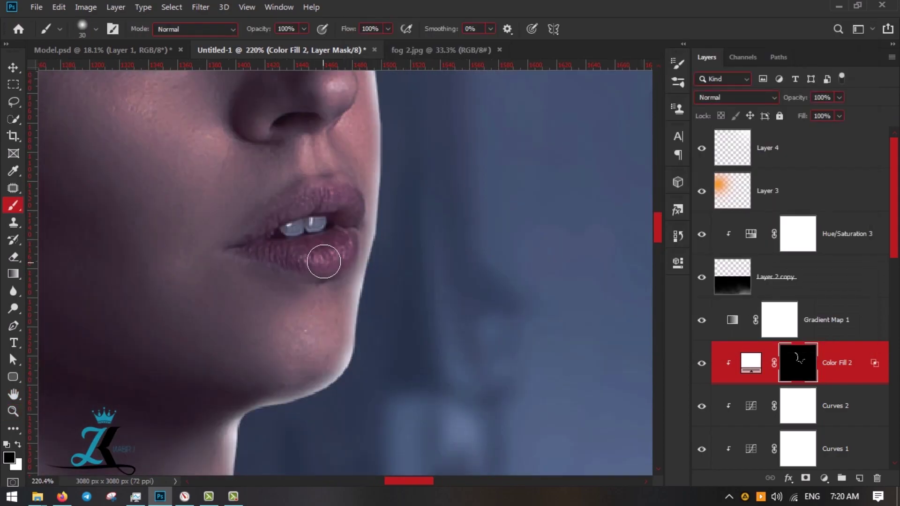
{"action": "scroll", "coordinate": [323, 261], "scroll_direction": "down", "scroll_amount": 3}
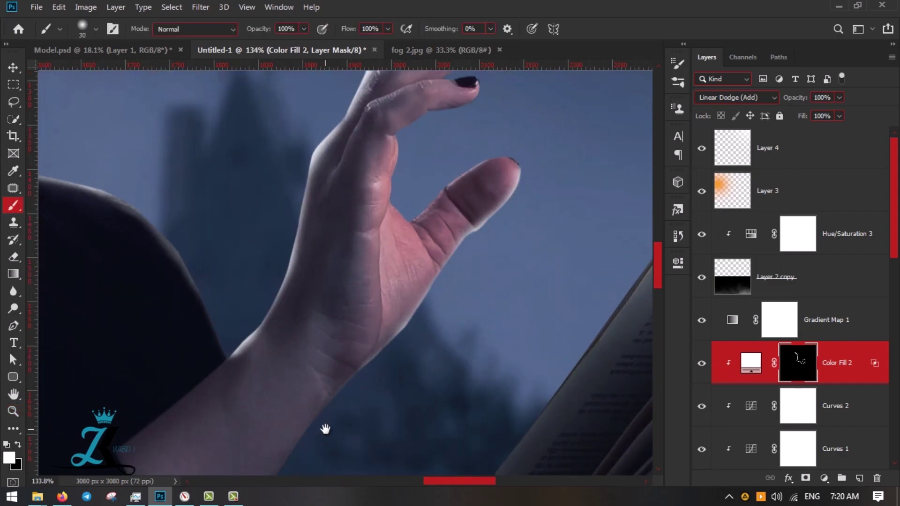
{"action": "left_click_drag", "start_coordinate": [325, 429], "coordinate": [374, 332]}
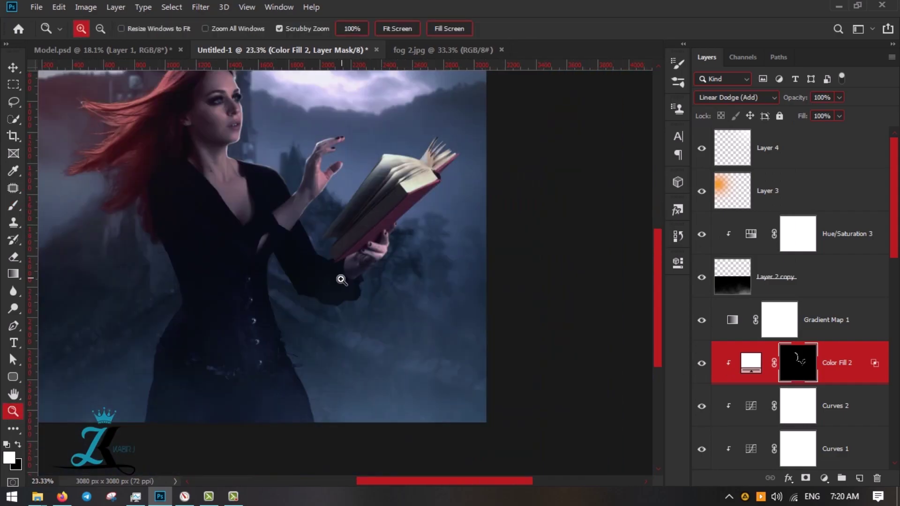
Paint white rim light along the lips and nose edges of the face
{"action": "left_click_drag", "start_coordinate": [271, 224], "coordinate": [341, 315]}
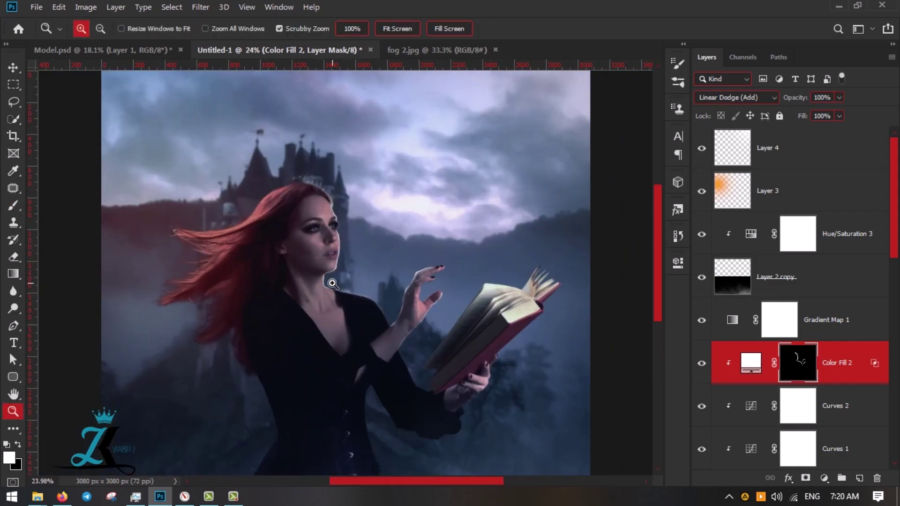
{"action": "scroll", "coordinate": [339, 256], "scroll_direction": "up", "scroll_amount": 3}
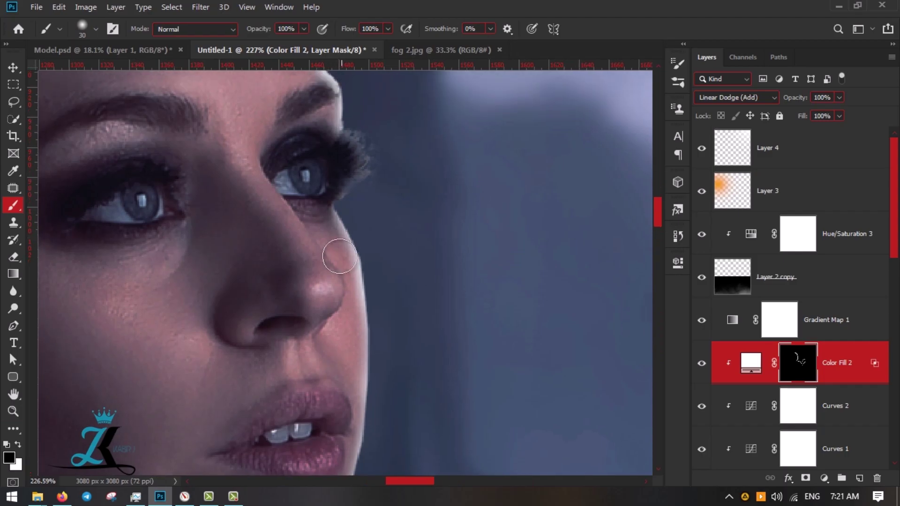
{"action": "key", "text": "x"}
{"action": "key", "text": "z"}
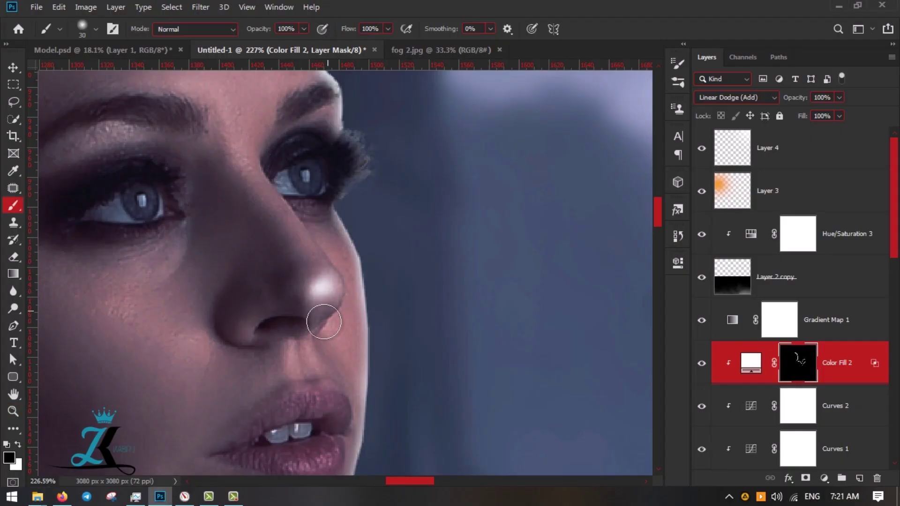
{"action": "left_click_drag", "start_coordinate": [324, 322], "coordinate": [363, 242]}
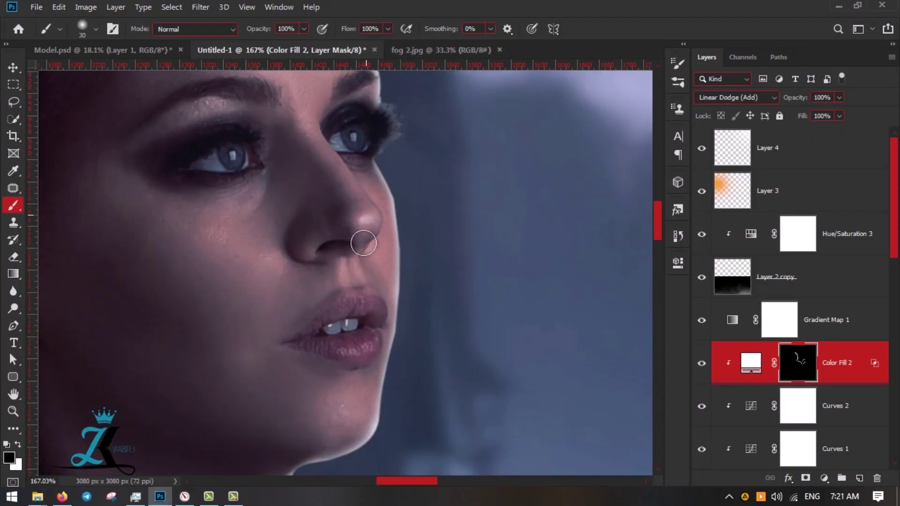
{"action": "scroll", "coordinate": [363, 242], "scroll_direction": "down", "scroll_amount": 2}
{"action": "left_click_drag", "start_coordinate": [352, 377], "coordinate": [307, 270]}
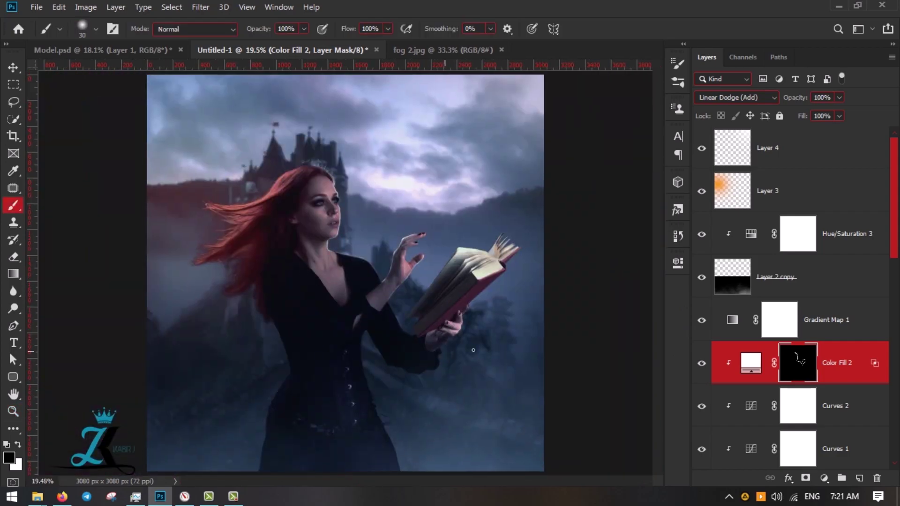
{"action": "left_click_drag", "start_coordinate": [345, 190], "coordinate": [375, 190]}
Set Color Fill 2 to Linear Dodge (Add) in its blending options and view the whole composition
{"action": "right_click", "coordinate": [839, 363]}
{"action": "left_click", "coordinate": [752, 97]}
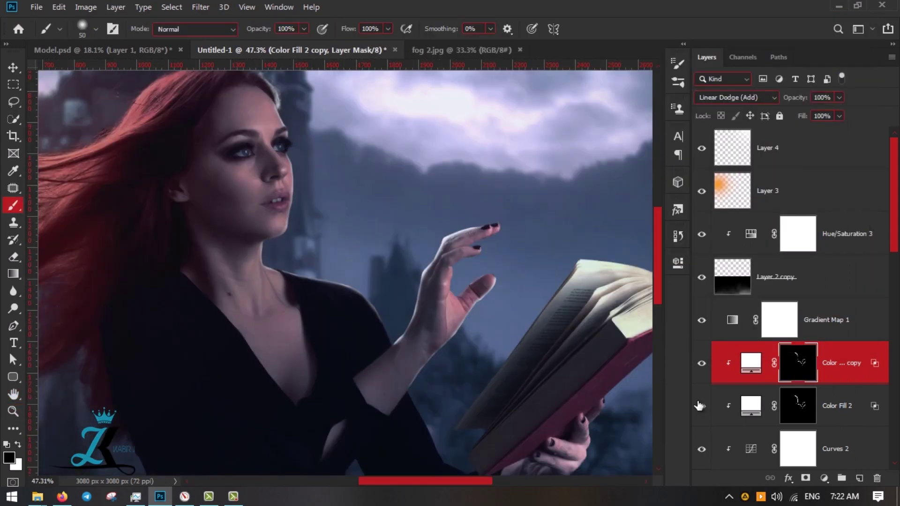
{"action": "key", "text": "z"}
{"action": "left_click_drag", "start_coordinate": [497, 334], "coordinate": [448, 333]}
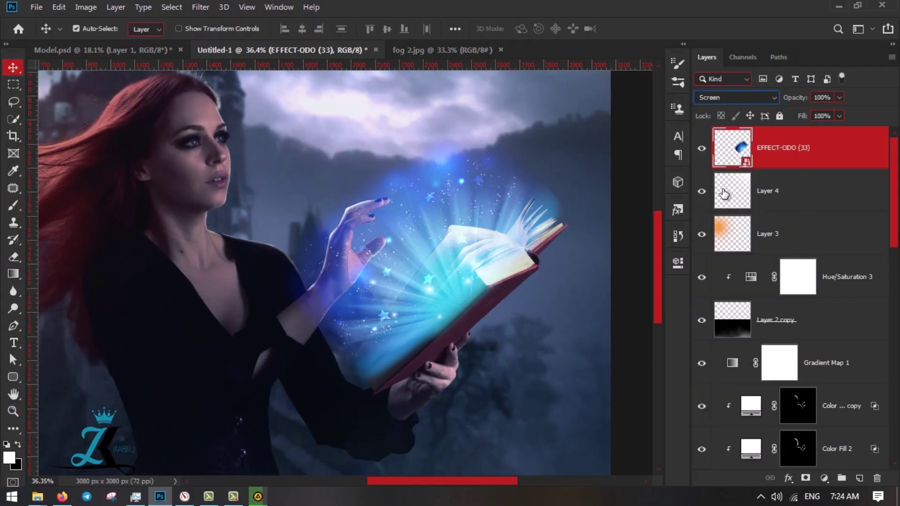
Commit the EFFECT-ODO (33) overlay's placement over the open book
{"action": "key", "text": "Return"}
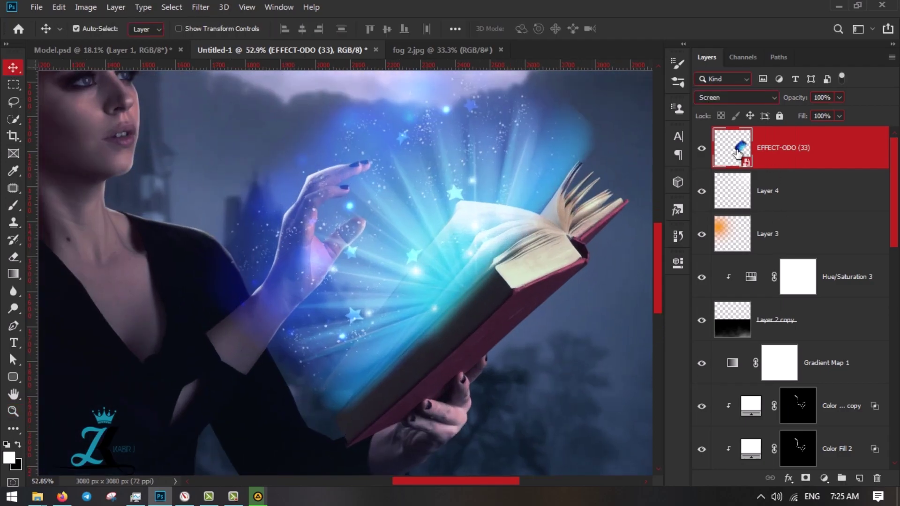
{"action": "scroll", "coordinate": [342, 383], "scroll_direction": "up", "scroll_amount": 3}
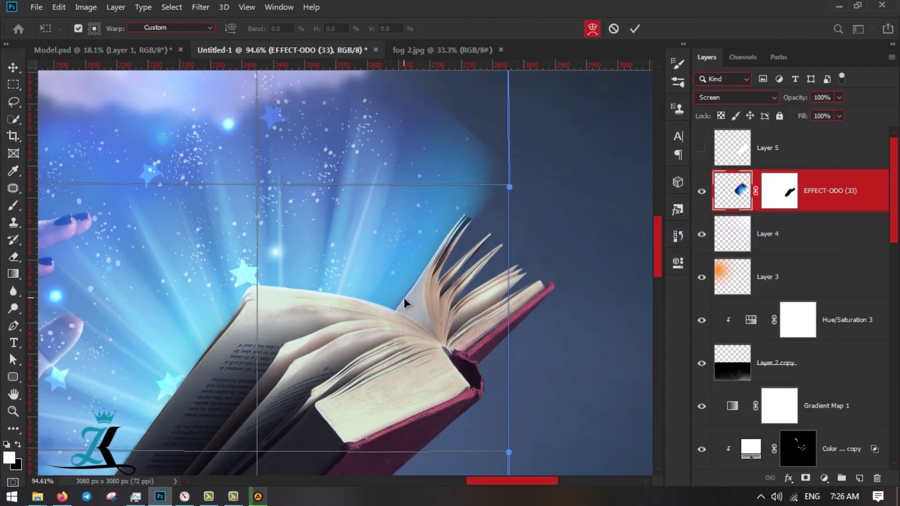
Scroll around the EFFECT-ODO (33) light burst and its green Hue/Saturation layer over the pages
{"action": "scroll", "coordinate": [354, 343], "scroll_direction": "down", "scroll_amount": 3}
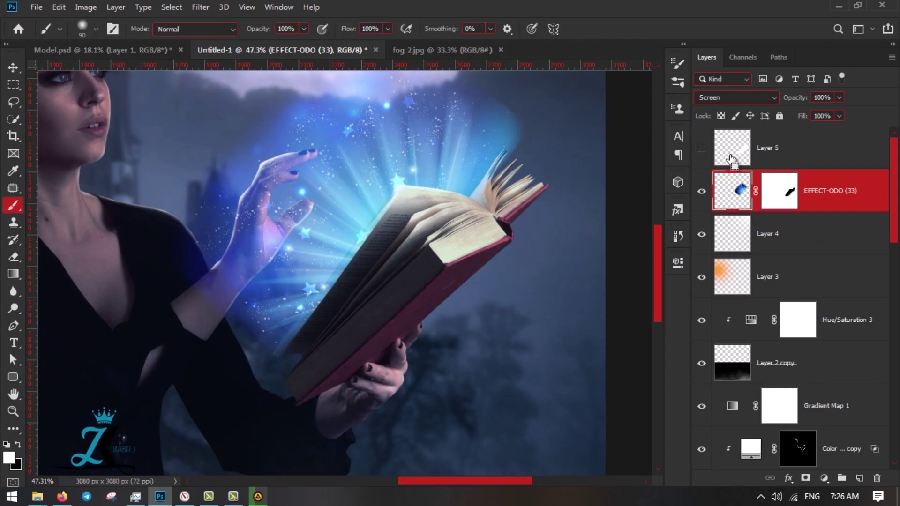
{"action": "scroll", "coordinate": [562, 187], "scroll_direction": "up", "scroll_amount": 2}
{"action": "scroll", "coordinate": [524, 318], "scroll_direction": "up", "scroll_amount": 2}
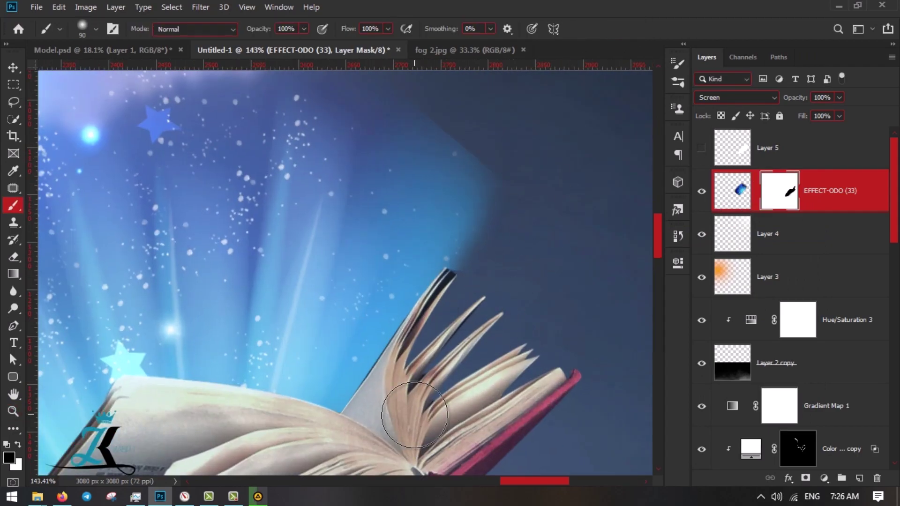
{"action": "scroll", "coordinate": [392, 233], "scroll_direction": "up", "scroll_amount": 2}
{"action": "scroll", "coordinate": [391, 233], "scroll_direction": "up", "scroll_amount": 2}
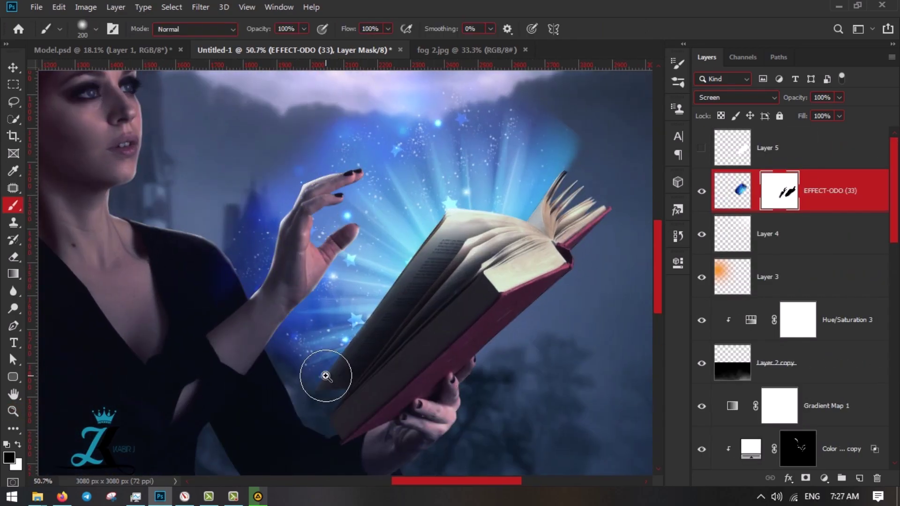
{"action": "scroll", "coordinate": [326, 375], "scroll_direction": "down", "scroll_amount": 2}
{"action": "scroll", "coordinate": [486, 305], "scroll_direction": "up", "scroll_amount": 3}
{"action": "scroll", "coordinate": [538, 314], "scroll_direction": "up", "scroll_amount": 3}
{"action": "scroll", "coordinate": [374, 284], "scroll_direction": "up", "scroll_amount": 2}
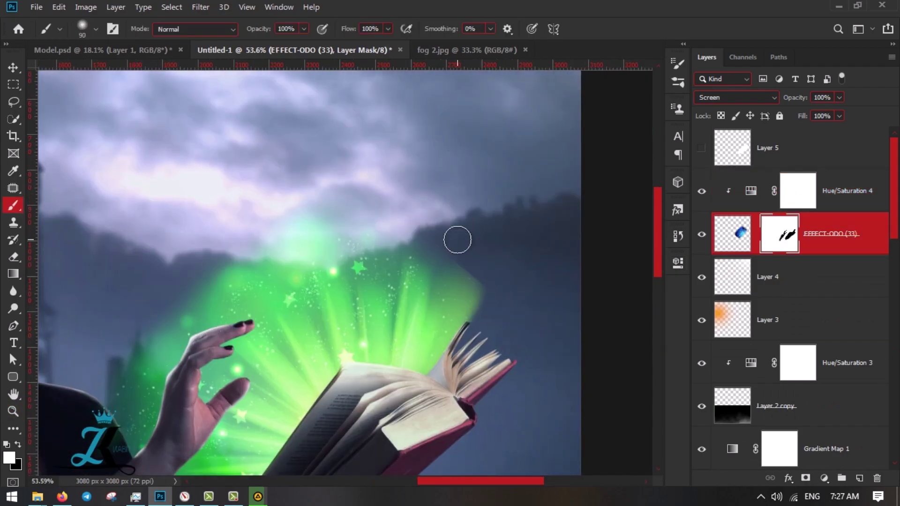
Unclip the Hue/Saturation adjustment above Layer 4 and invert its mask to hide it
{"action": "scroll", "coordinate": [521, 287], "scroll_direction": "down", "scroll_amount": 2}
{"action": "scroll", "coordinate": [446, 297], "scroll_direction": "down", "scroll_amount": 1}
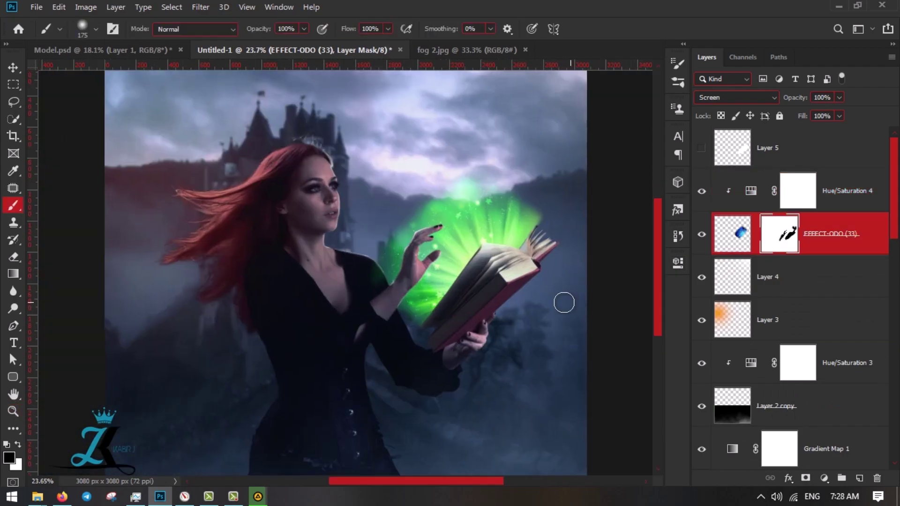
{"action": "scroll", "coordinate": [563, 303], "scroll_direction": "up", "scroll_amount": 2}
{"action": "scroll", "coordinate": [473, 291], "scroll_direction": "down", "scroll_amount": 1}
{"action": "key", "text": "x"}
{"action": "left_click", "coordinate": [797, 290]}
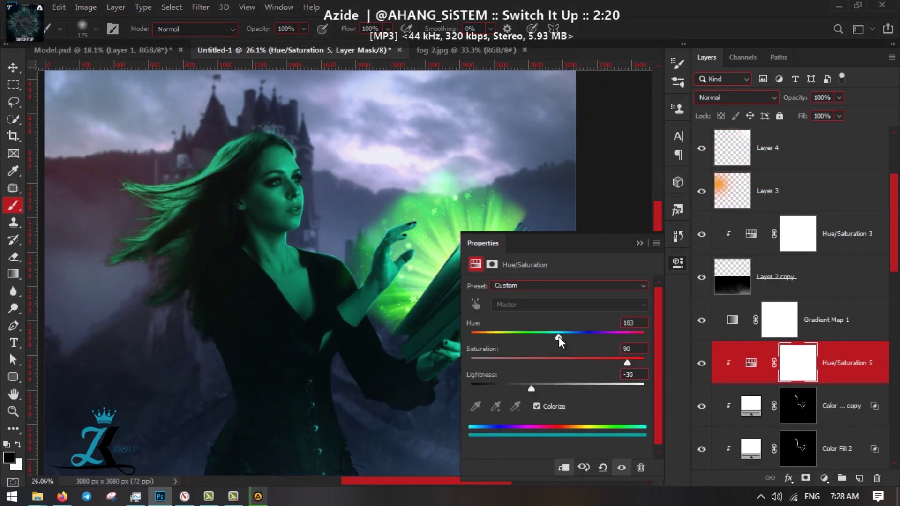
{"action": "key", "text": "ctrl+bracketright"}
{"action": "key", "text": "ctrl+i"}
Paint the green tint onto the book pages inside the woman-and-book selection
{"action": "scroll", "coordinate": [817, 346], "scroll_direction": "up", "scroll_amount": 1}
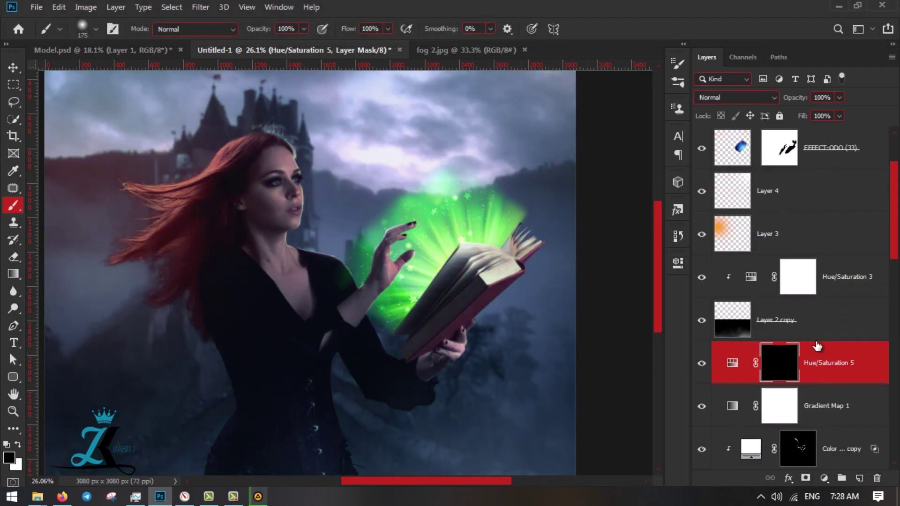
{"action": "left_click", "coordinate": [732, 401], "text": "ctrl"}
{"action": "scroll", "coordinate": [800, 346], "scroll_direction": "up", "scroll_amount": 3}
{"action": "left_click_drag", "start_coordinate": [478, 261], "coordinate": [506, 261]}
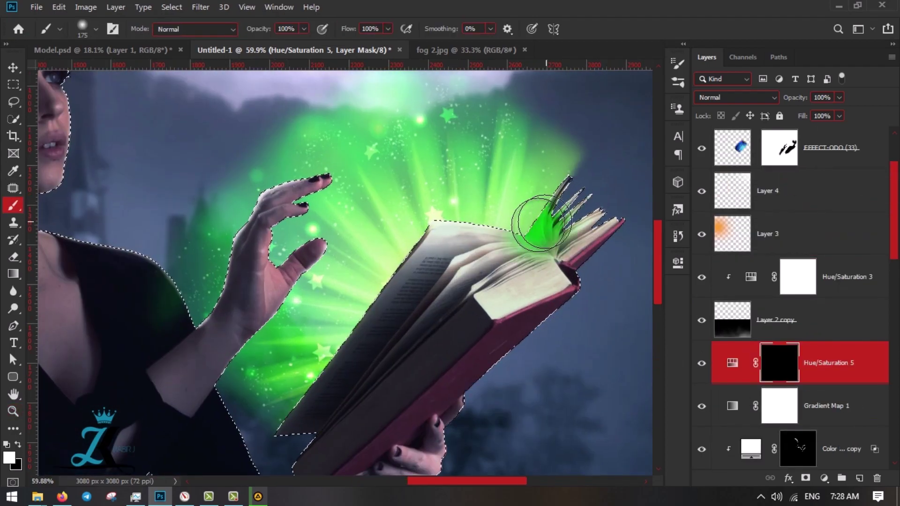
{"action": "key", "text": "ctrl+d"}
{"action": "scroll", "coordinate": [434, 304], "scroll_direction": "down", "scroll_amount": 2}
Set the Hue/Saturation 5 blend mode to Linear Dodge (Add)
{"action": "left_click", "coordinate": [735, 97]}
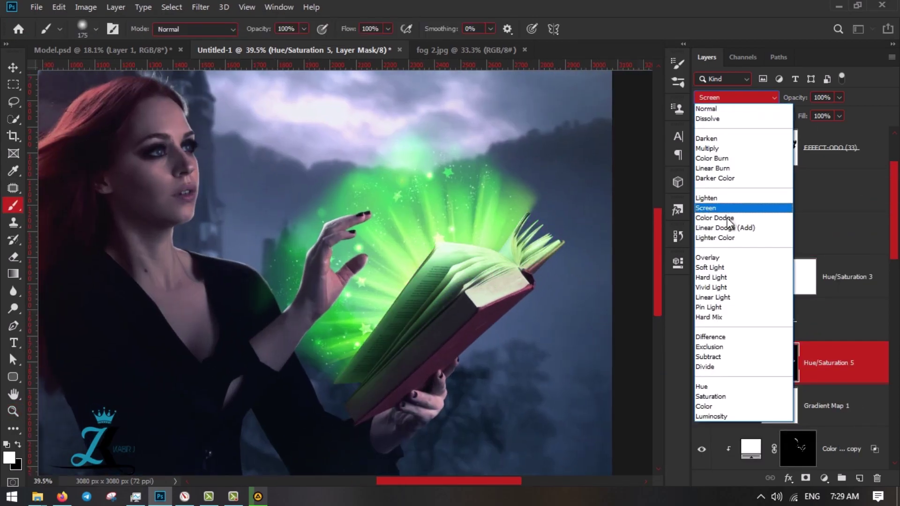
{"action": "left_click", "coordinate": [745, 228]}
{"action": "double_click", "coordinate": [867, 362]}
{"action": "key", "text": "Return"}
Paint black on the Hue/Saturation 5 mask to confine the glow to the hand
{"action": "key", "text": "b"}
{"action": "scroll", "coordinate": [567, 298], "scroll_direction": "up", "scroll_amount": 4}
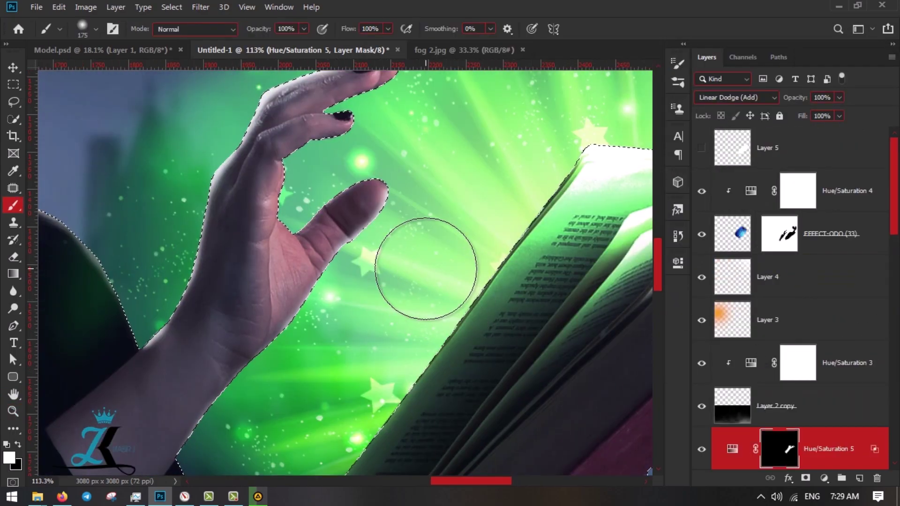
{"action": "scroll", "coordinate": [359, 381], "scroll_direction": "up", "scroll_amount": 3}
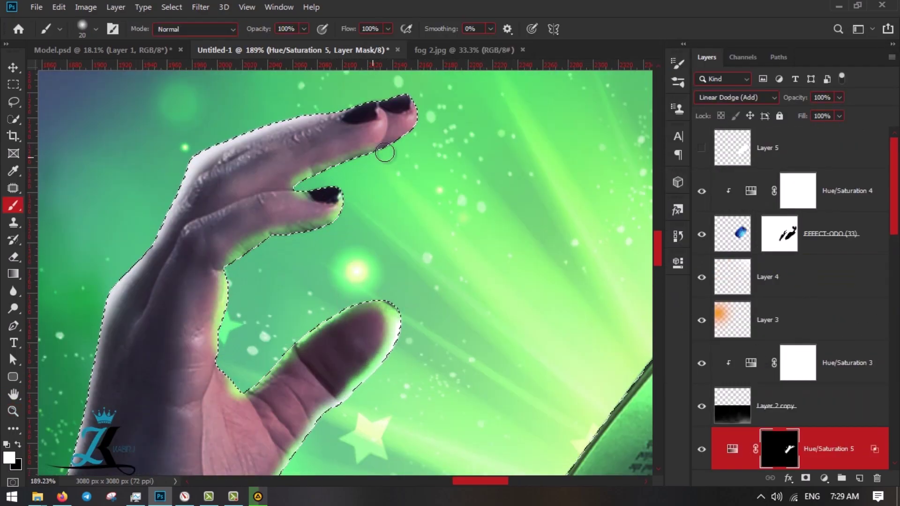
{"action": "scroll", "coordinate": [385, 152], "scroll_direction": "down", "scroll_amount": 5}
{"action": "scroll", "coordinate": [273, 279], "scroll_direction": "up", "scroll_amount": 5}
{"action": "scroll", "coordinate": [272, 279], "scroll_direction": "down", "scroll_amount": 5}
{"action": "scroll", "coordinate": [334, 214], "scroll_direction": "up", "scroll_amount": 4}
{"action": "key", "text": "x"}
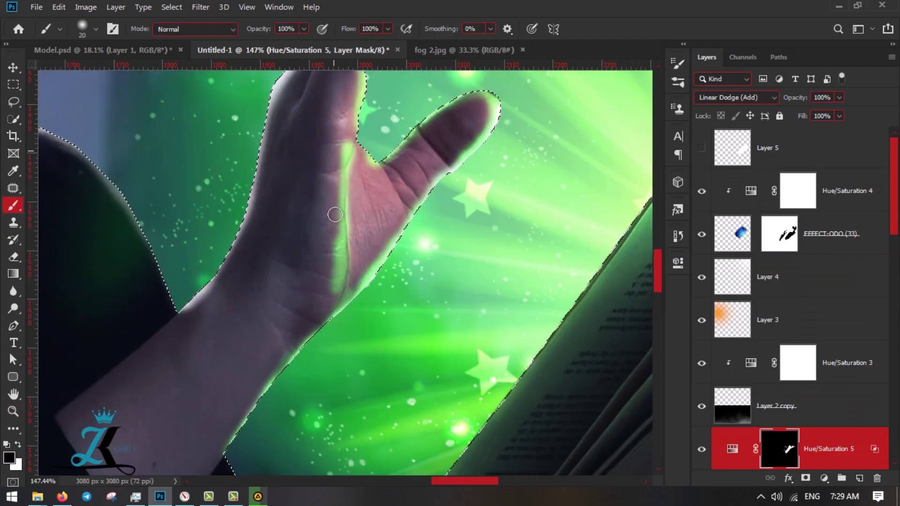
{"action": "scroll", "coordinate": [336, 252], "scroll_direction": "down", "scroll_amount": 3}
{"action": "key", "text": "z"}
{"action": "scroll", "coordinate": [422, 238], "scroll_direction": "down", "scroll_amount": 2}
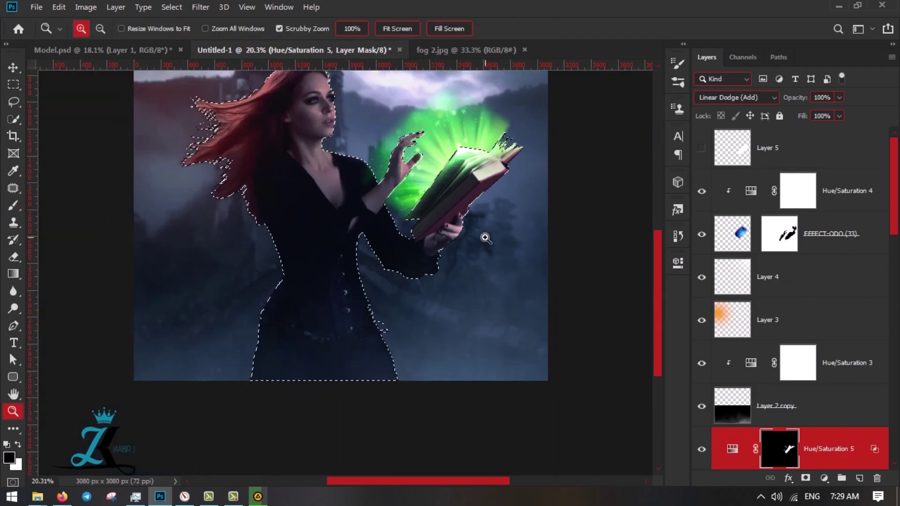
{"action": "scroll", "coordinate": [395, 239], "scroll_direction": "up", "scroll_amount": 5}
{"action": "scroll", "coordinate": [478, 159], "scroll_direction": "up", "scroll_amount": 2}
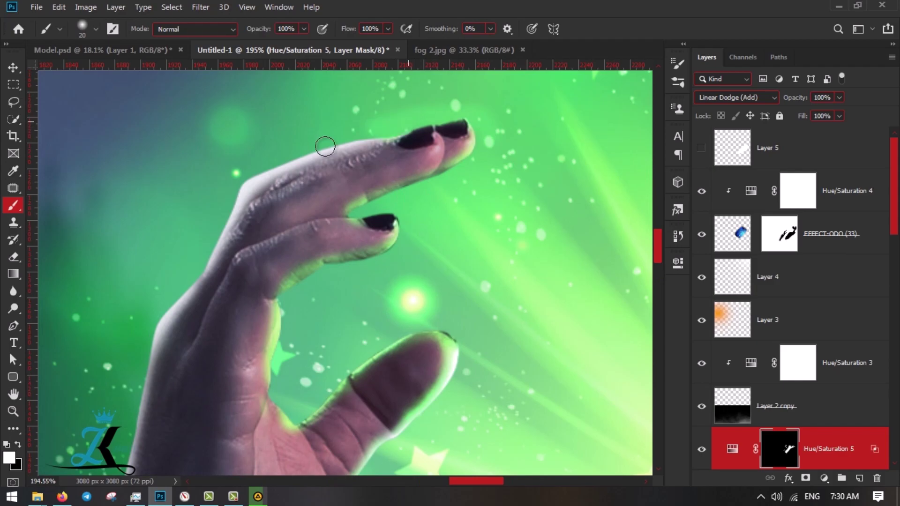
{"action": "scroll", "coordinate": [178, 217], "scroll_direction": "down", "scroll_amount": 5}
{"action": "scroll", "coordinate": [249, 281], "scroll_direction": "up", "scroll_amount": 3}
Check the Hue/Saturation 5 settings and hide Gradient Map 1
{"action": "key", "text": "x"}
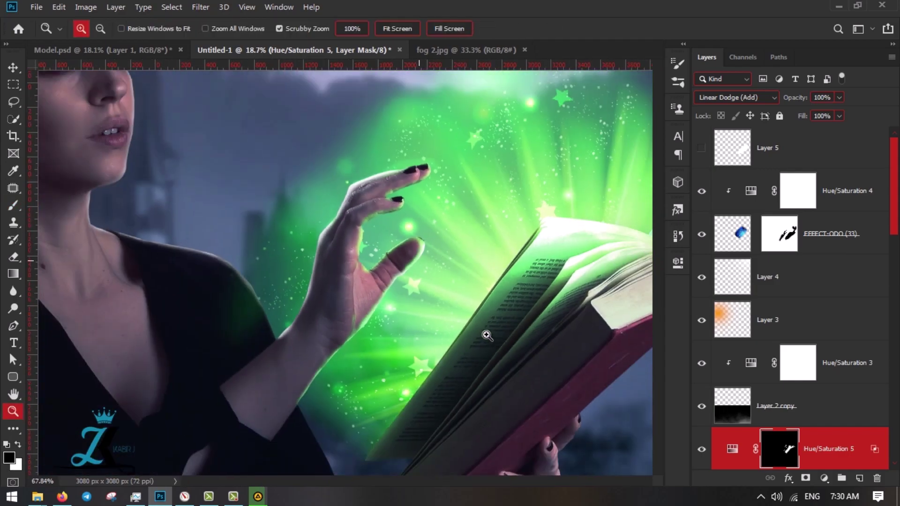
{"action": "double_click", "coordinate": [732, 448]}
{"action": "key", "text": "z"}
{"action": "scroll", "coordinate": [468, 273], "scroll_direction": "down", "scroll_amount": 5}
{"action": "scroll", "coordinate": [466, 305], "scroll_direction": "up", "scroll_amount": 2}
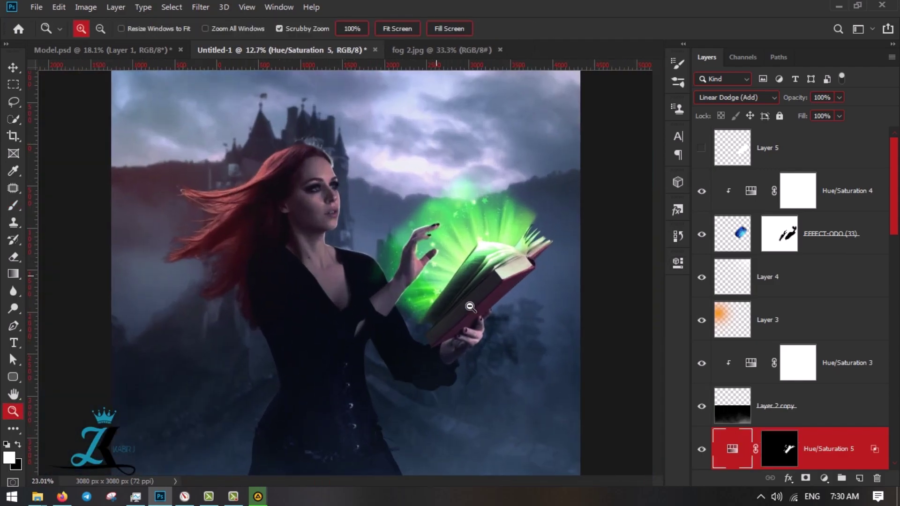
{"action": "key", "text": "b"}
{"action": "scroll", "coordinate": [796, 281], "scroll_direction": "down", "scroll_amount": 3}
{"action": "left_click", "coordinate": [701, 321]}
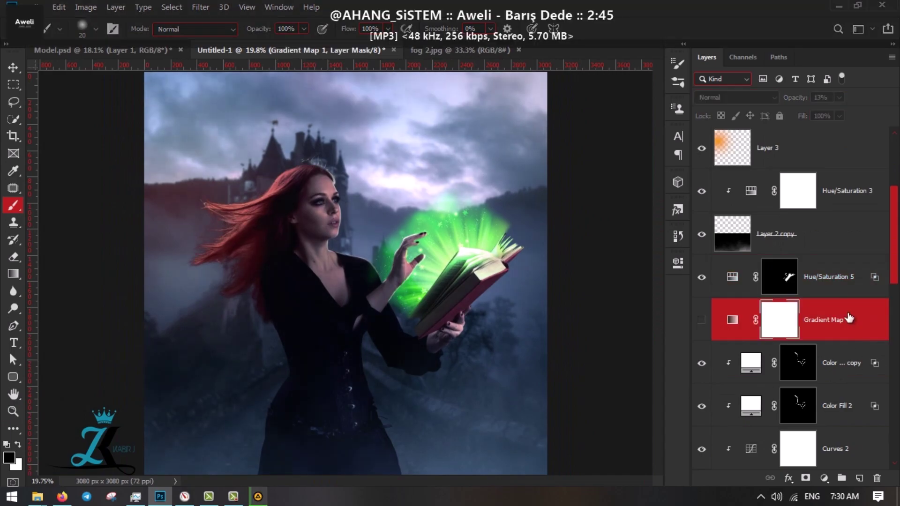
Move Gradient Map 1 to the top, duplicate Hue/Saturation 5, and invert the copy's mask
{"action": "left_click_drag", "start_coordinate": [731, 320], "coordinate": [783, 122]}
{"action": "scroll", "coordinate": [468, 189], "scroll_direction": "up", "scroll_amount": 2}
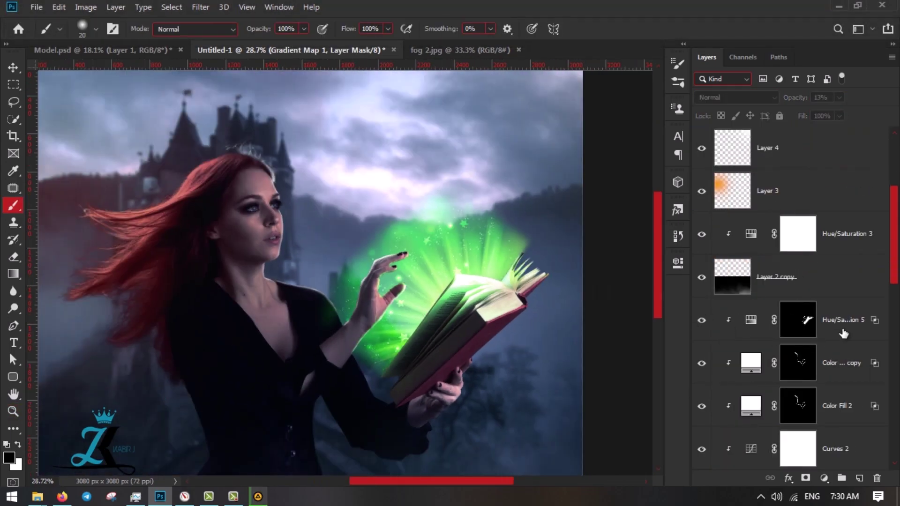
{"action": "left_click_drag", "start_coordinate": [746, 328], "coordinate": [746, 321]}
{"action": "left_click", "coordinate": [800, 330]}
{"action": "key", "text": "ctrl+i"}
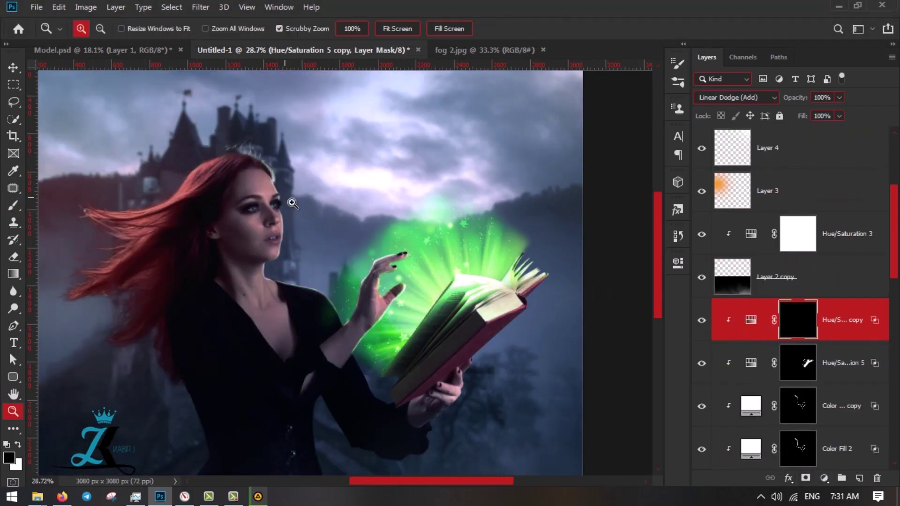
{"action": "key", "text": "x"}
{"action": "scroll", "coordinate": [291, 201], "scroll_direction": "up", "scroll_amount": 1}
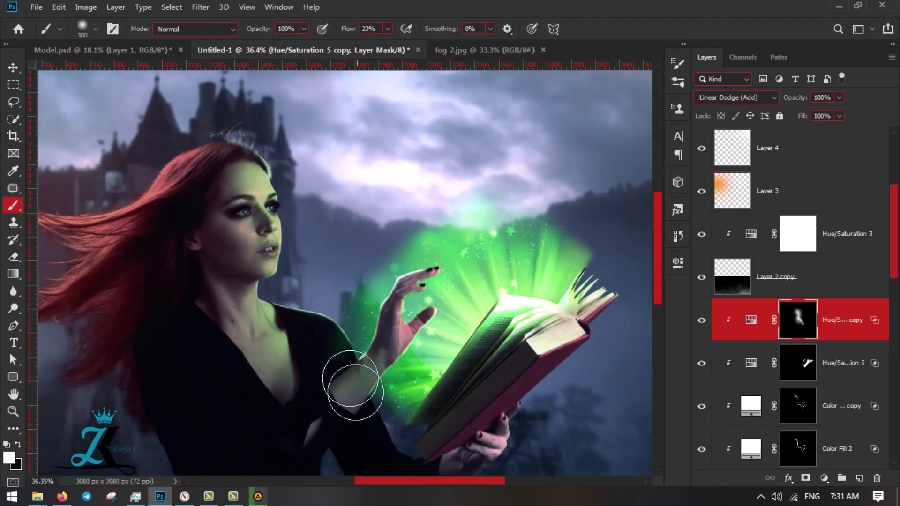
{"action": "scroll", "coordinate": [352, 385], "scroll_direction": "down", "scroll_amount": 3}
Give the copy Colorize Hue 121, Saturation 85, and Color Dodge blending
{"action": "left_click", "coordinate": [751, 320]}
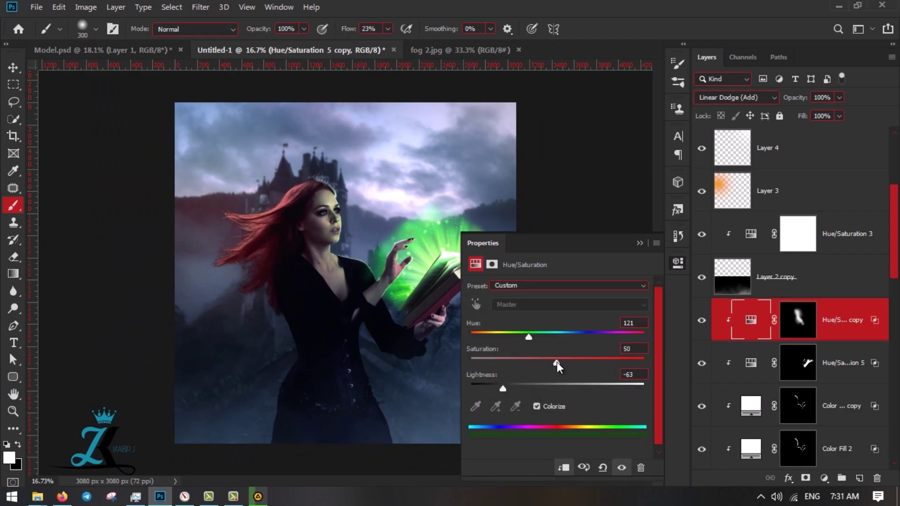
{"action": "left_click", "coordinate": [639, 244]}
{"action": "key", "text": "ctrl+plus"}
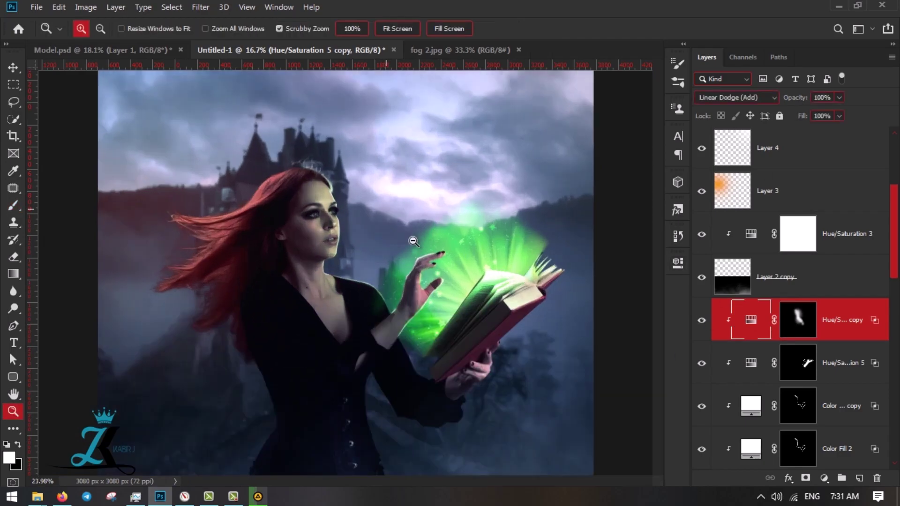
{"action": "left_click", "coordinate": [736, 97]}
{"action": "left_click", "coordinate": [720, 217]}
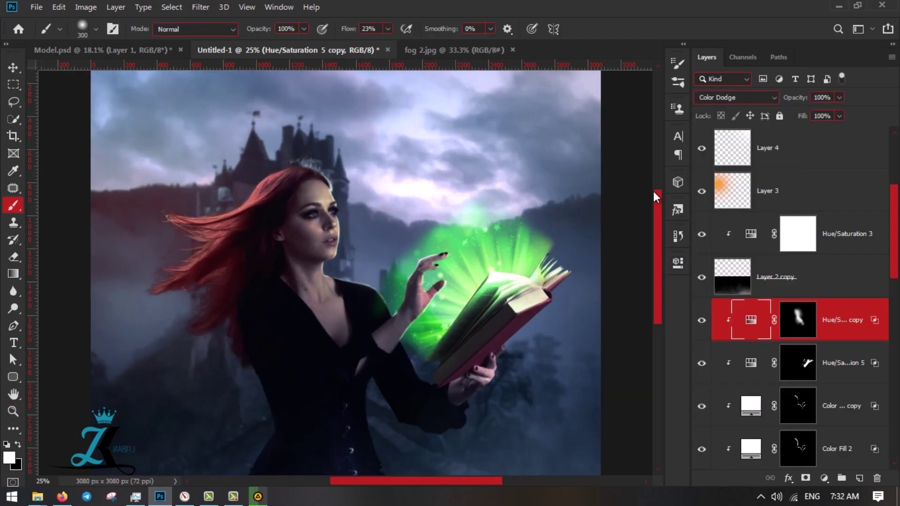
{"action": "key", "text": "z"}
{"action": "double_click", "coordinate": [750, 320]}
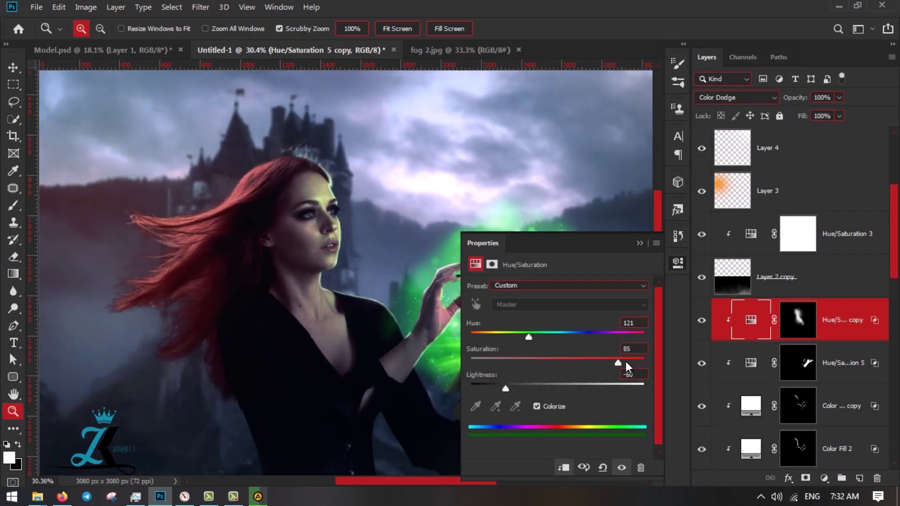
{"action": "left_click", "coordinate": [639, 244]}
{"action": "scroll", "coordinate": [796, 281], "scroll_direction": "down", "scroll_amount": 2}
{"action": "scroll", "coordinate": [347, 272], "scroll_direction": "up", "scroll_amount": 3}
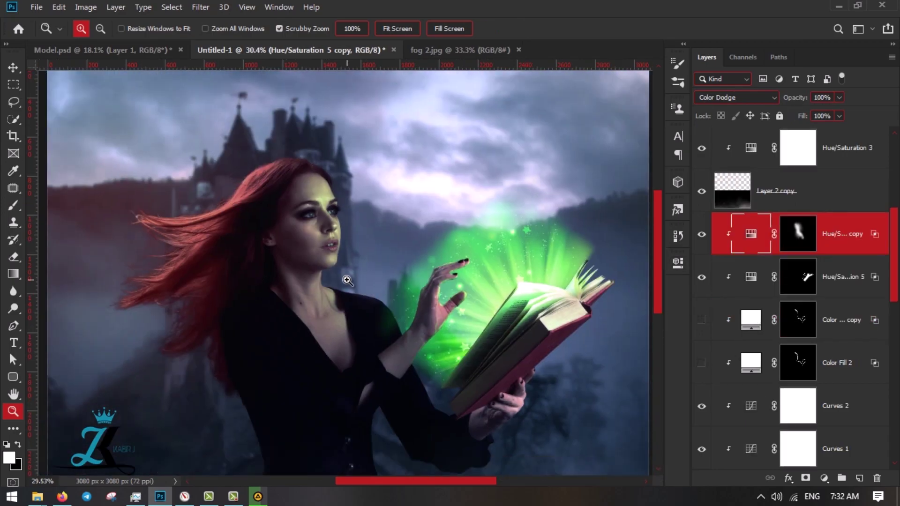
Hide the colour fill copy and Color Fill 2, and paint the copy's mask over the face and neck
{"action": "left_click", "coordinate": [701, 320]}
{"action": "left_click", "coordinate": [701, 362]}
{"action": "left_click", "coordinate": [797, 234]}
{"action": "scroll", "coordinate": [471, 213], "scroll_direction": "up", "scroll_amount": 2}
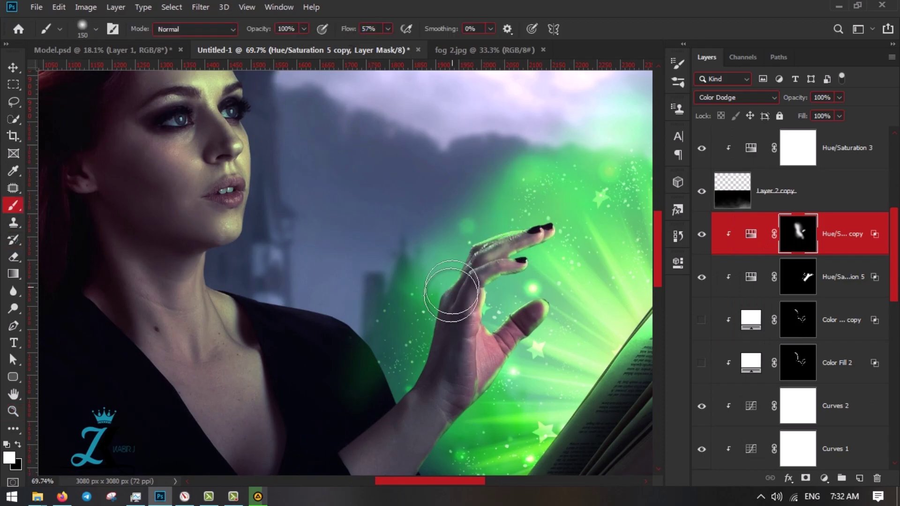
{"action": "left_click_drag", "start_coordinate": [451, 291], "coordinate": [466, 356]}
{"action": "scroll", "coordinate": [470, 209], "scroll_direction": "down", "scroll_amount": 2}
Refine the Hue/Saturation 5 and colour fill copy masks with a smaller brush
{"action": "key", "text": "bracketleft"}
{"action": "key", "text": "bracketleft"}
{"action": "scroll", "coordinate": [515, 240], "scroll_direction": "down", "scroll_amount": 2}
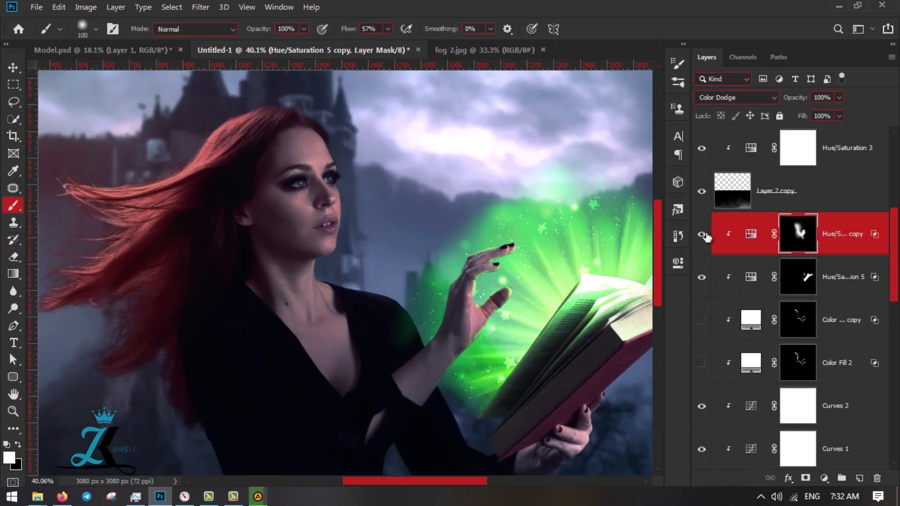
{"action": "left_click", "coordinate": [797, 276]}
{"action": "scroll", "coordinate": [481, 216], "scroll_direction": "up", "scroll_amount": 3}
{"action": "key", "text": "bracketleft"}
{"action": "key", "text": "bracketleft"}
{"action": "key", "text": "bracketleft"}
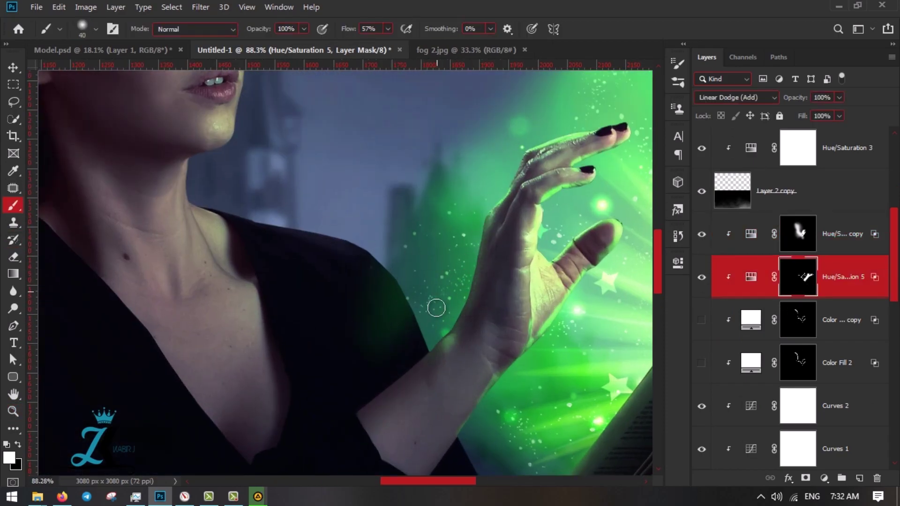
{"action": "left_click", "coordinate": [717, 324]}
{"action": "scroll", "coordinate": [488, 221], "scroll_direction": "down", "scroll_amount": 3}
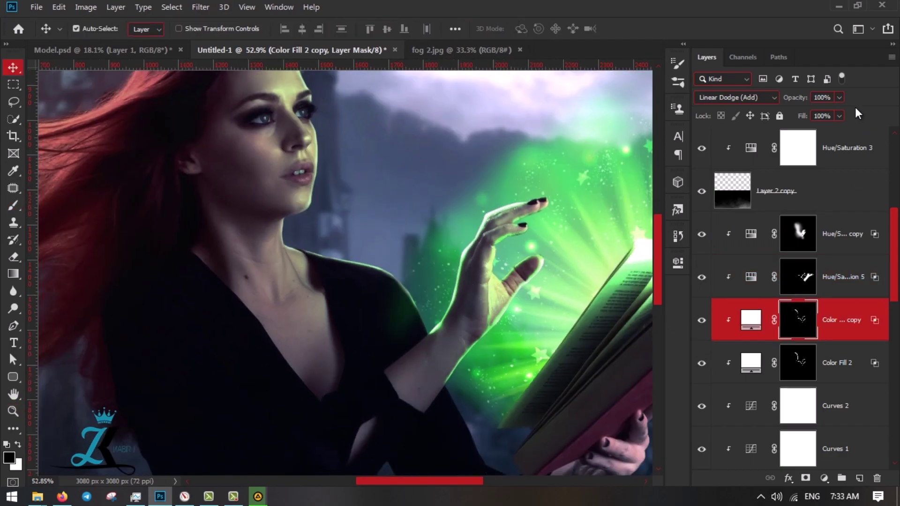
Open Blending Options for the green glow on Layer 6 and zoom out to the whole scene
{"action": "scroll", "coordinate": [420, 313], "scroll_direction": "down", "scroll_amount": 3}
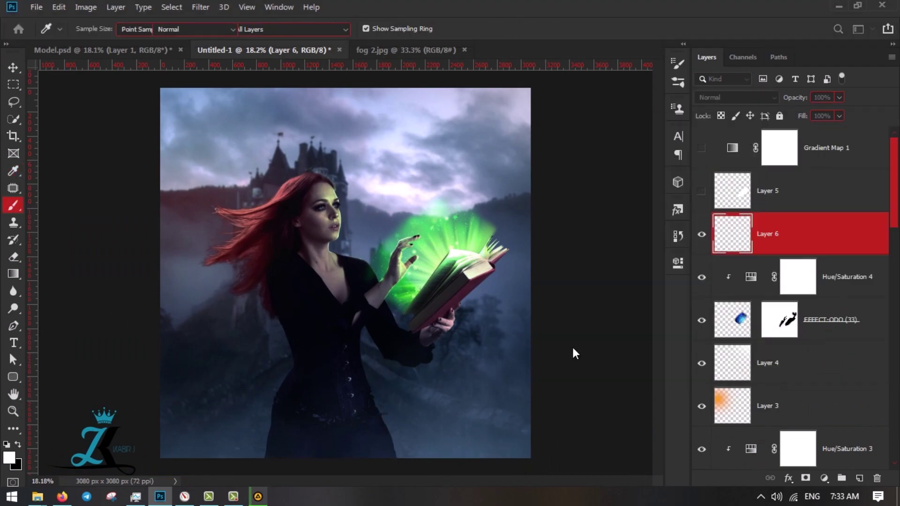
{"action": "right_click", "coordinate": [707, 227]}
{"action": "left_click", "coordinate": [680, 230]}
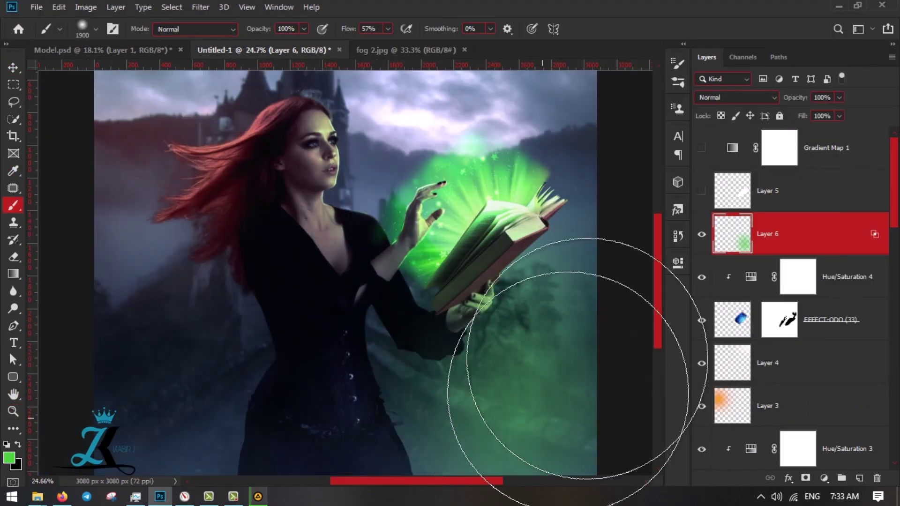
{"action": "key", "text": "z"}
{"action": "left_click_drag", "start_coordinate": [563, 263], "coordinate": [443, 332]}
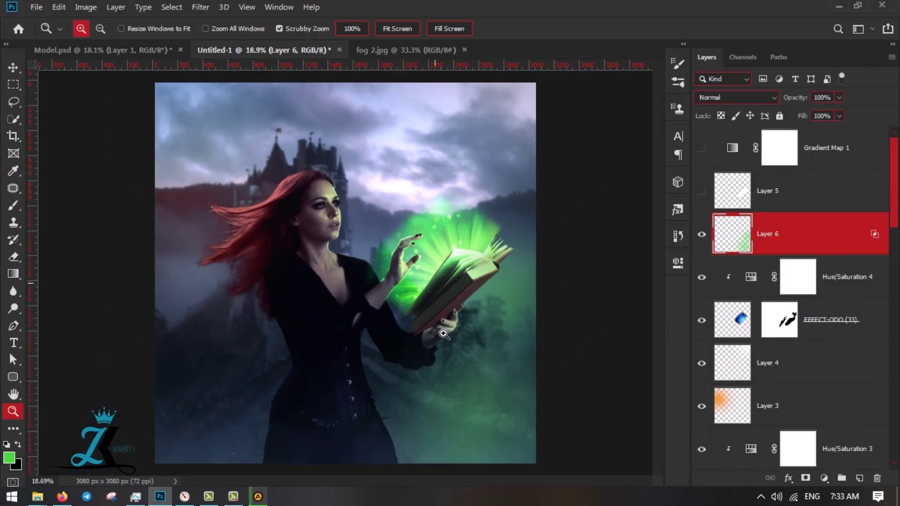
{"action": "scroll", "coordinate": [363, 261], "scroll_direction": "up", "scroll_amount": 1}
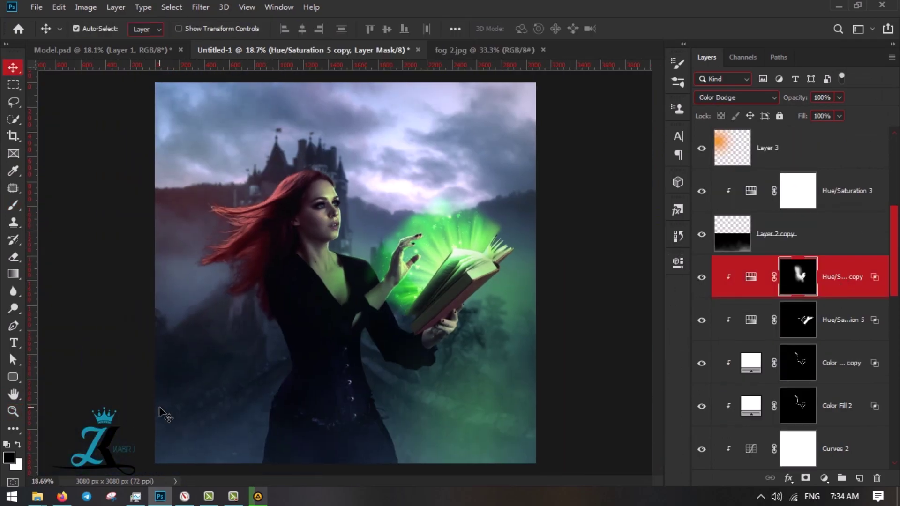
Bring the fire ring overlays folder window to the front
{"action": "left_click", "coordinate": [646, 446]}
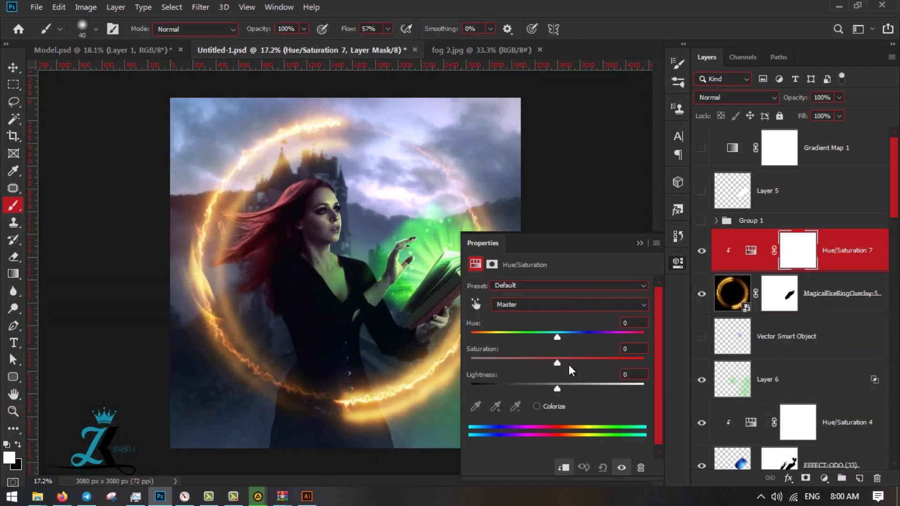
Tint the fire ring red and add a Hue/Saturation 8 with higher saturation and lightness
{"action": "mouse_move", "coordinate": [557, 337]}
{"action": "left_mouse_down"}
{"action": "mouse_move", "coordinate": [607, 339]}
{"action": "mouse_move", "coordinate": [539, 339]}
{"action": "left_mouse_up"}
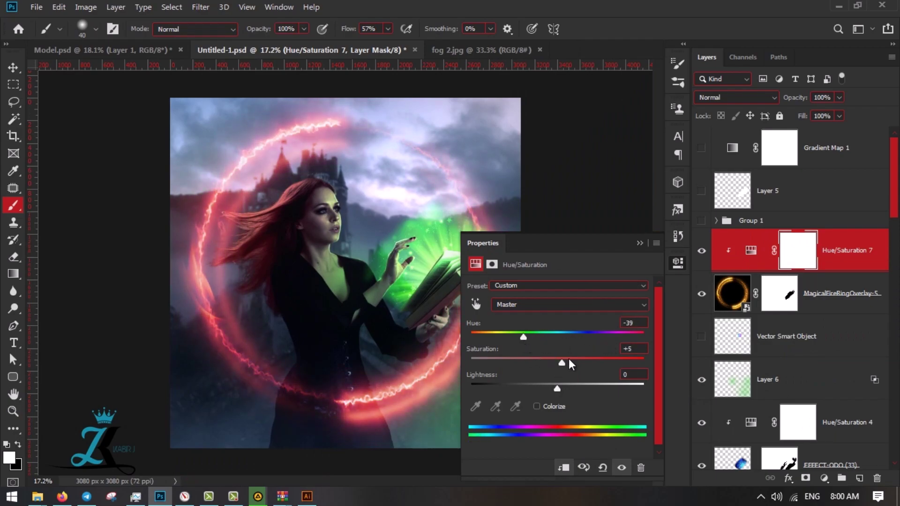
{"action": "left_click", "coordinate": [824, 478]}
{"action": "left_click", "coordinate": [823, 347]}
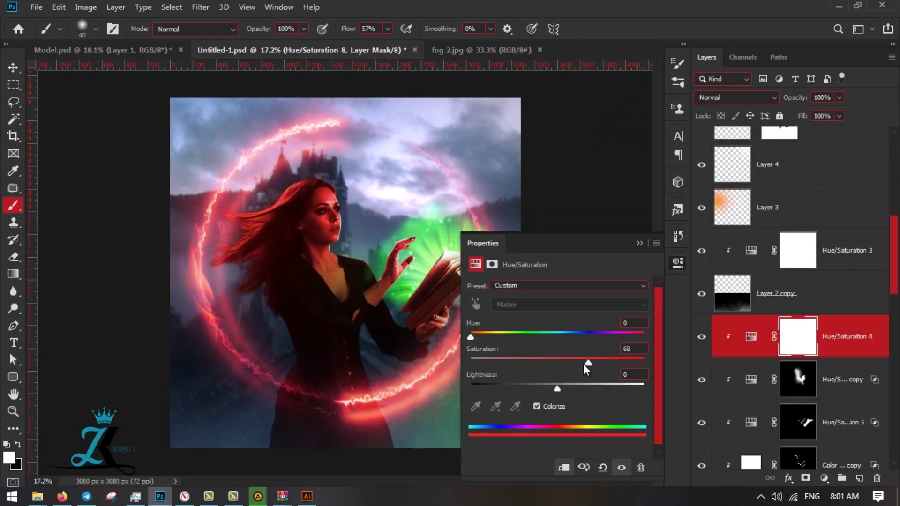
{"action": "left_click_drag", "start_coordinate": [583, 364], "coordinate": [568, 387]}
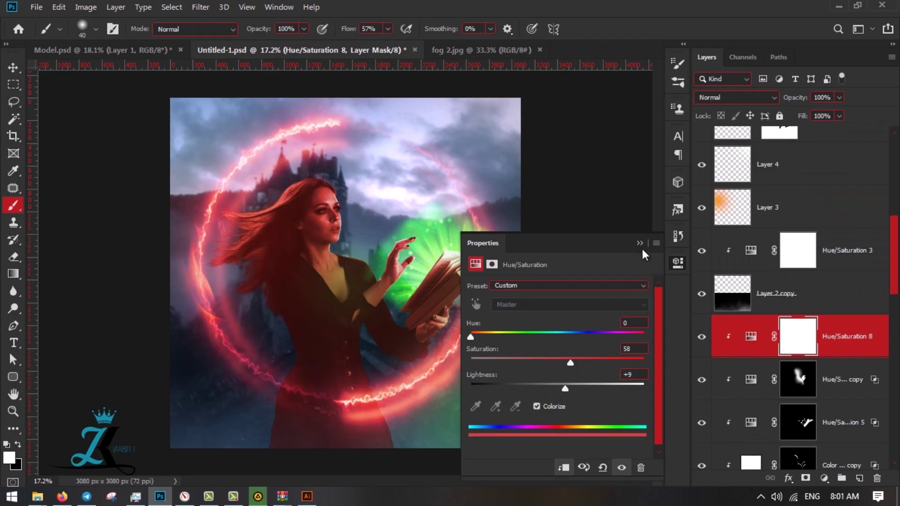
{"action": "scroll", "coordinate": [760, 302], "scroll_direction": "down", "scroll_amount": 1}
{"action": "left_click", "coordinate": [787, 377]}
{"action": "double_click", "coordinate": [750, 379]}
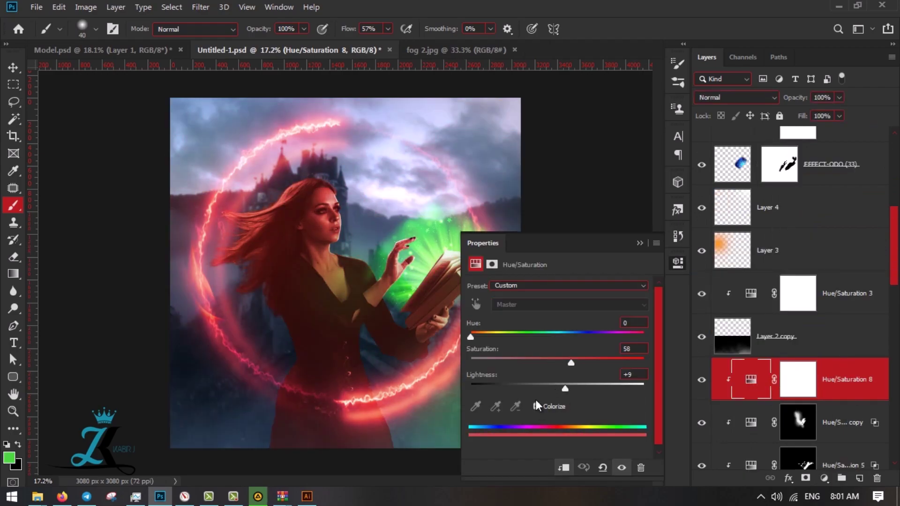
{"action": "left_click_drag", "start_coordinate": [584, 364], "coordinate": [606, 363]}
{"action": "left_click_drag", "start_coordinate": [568, 389], "coordinate": [597, 389]}
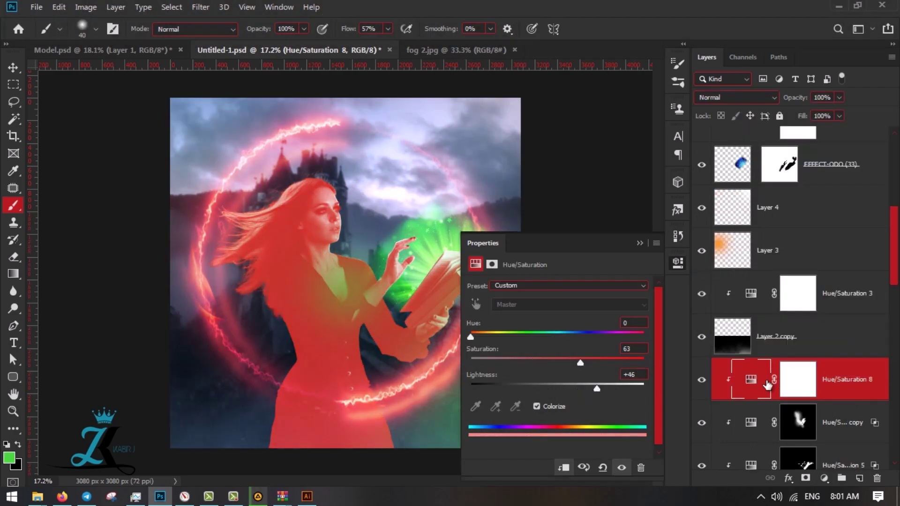
Invert the Hue/Saturation 8 mask and paint the red tint onto the witch's hair
{"action": "left_click", "coordinate": [798, 379]}
{"action": "key", "text": "Escape"}
{"action": "key", "text": "ctrl+i"}
{"action": "scroll", "coordinate": [268, 328], "scroll_direction": "up", "scroll_amount": 6}
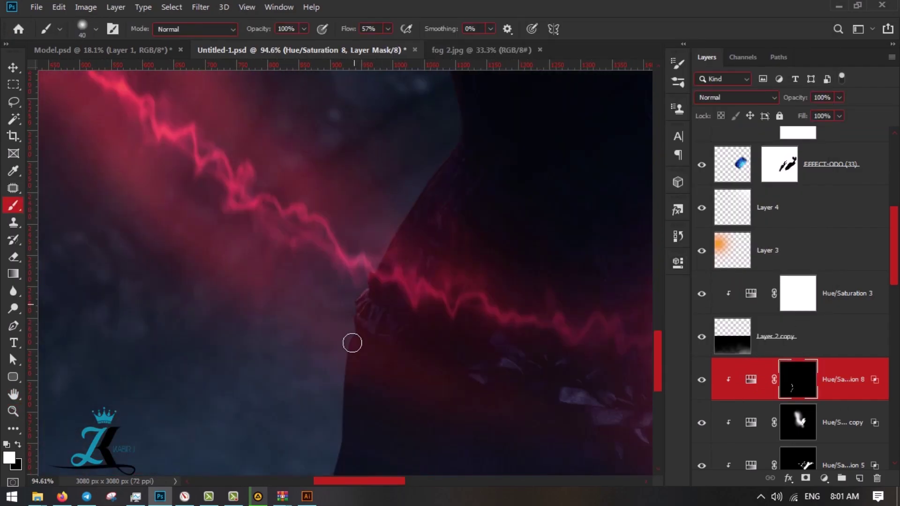
{"action": "mouse_move", "coordinate": [352, 342]}
{"action": "left_mouse_down"}
{"action": "mouse_move", "coordinate": [417, 148]}
{"action": "mouse_move", "coordinate": [440, 373]}
{"action": "left_mouse_up"}
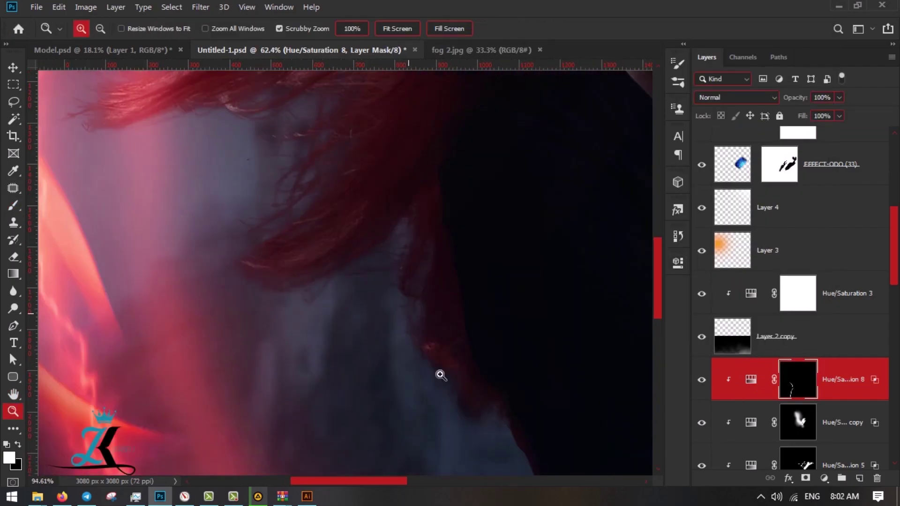
{"action": "left_click_drag", "start_coordinate": [230, 253], "coordinate": [333, 213]}
{"action": "mouse_move", "coordinate": [220, 281]}
{"action": "left_mouse_down"}
{"action": "mouse_move", "coordinate": [122, 267]}
{"action": "mouse_move", "coordinate": [331, 317]}
{"action": "mouse_move", "coordinate": [538, 134]}
{"action": "mouse_move", "coordinate": [517, 397]}
{"action": "left_mouse_up"}
Shrink the brush and pan over the sleeve, hand and lower dress edge
{"action": "scroll", "coordinate": [518, 397], "scroll_direction": "down", "scroll_amount": 5}
{"action": "scroll", "coordinate": [413, 357], "scroll_direction": "up", "scroll_amount": 4}
{"action": "scroll", "coordinate": [294, 374], "scroll_direction": "up", "scroll_amount": 2}
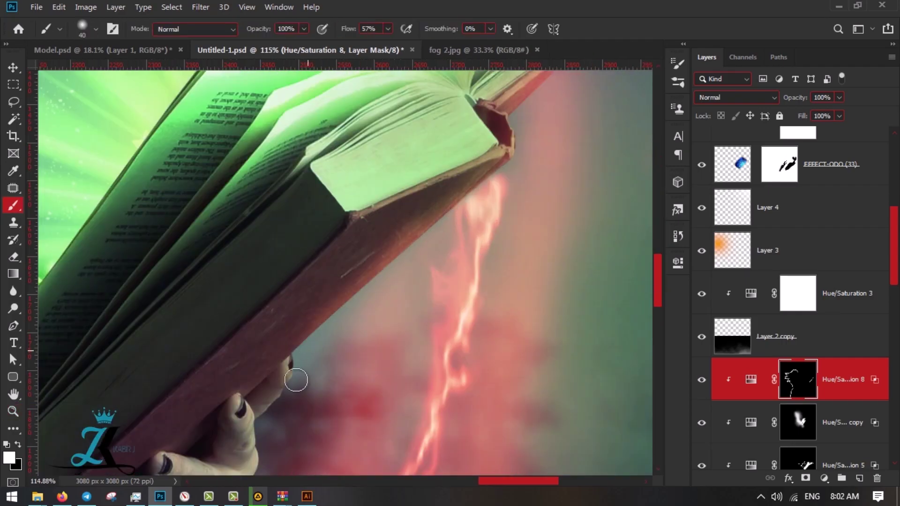
{"action": "scroll", "coordinate": [388, 195], "scroll_direction": "up", "scroll_amount": 2}
{"action": "key", "text": "bracketleft"}
{"action": "key", "text": "bracketleft"}
{"action": "scroll", "coordinate": [422, 214], "scroll_direction": "up", "scroll_amount": 2}
{"action": "scroll", "coordinate": [422, 213], "scroll_direction": "down", "scroll_amount": 2}
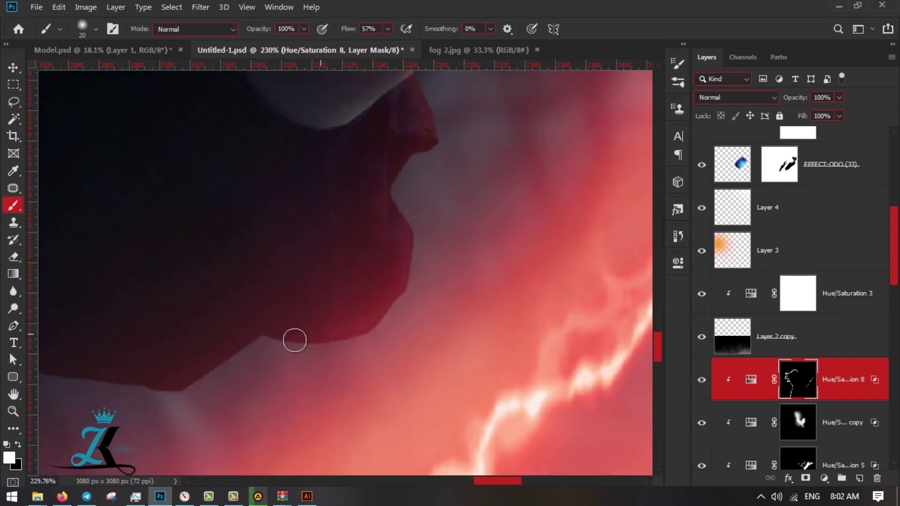
{"action": "mouse_move", "coordinate": [295, 338]}
{"action": "left_mouse_down"}
{"action": "mouse_move", "coordinate": [502, 315]}
{"action": "mouse_move", "coordinate": [298, 180]}
{"action": "left_mouse_up"}
{"action": "left_click_drag", "start_coordinate": [261, 349], "coordinate": [321, 267]}
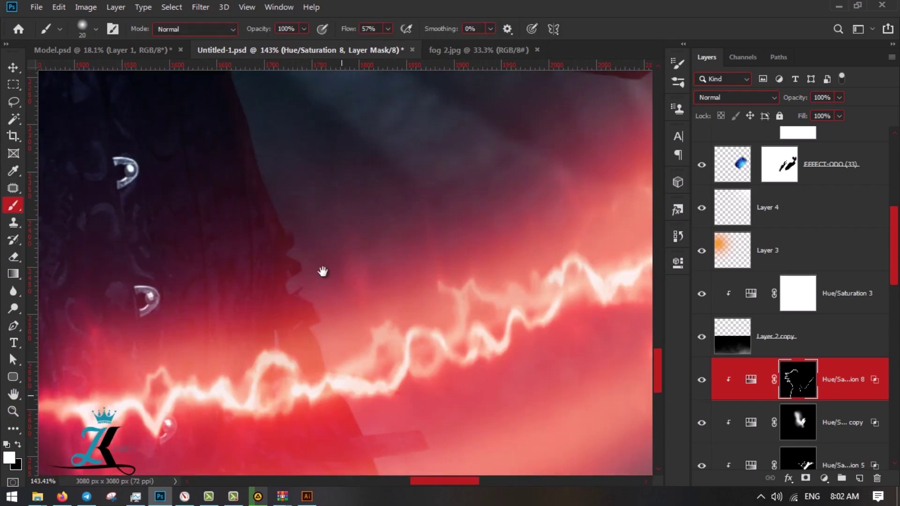
{"action": "scroll", "coordinate": [393, 224], "scroll_direction": "up", "scroll_amount": 2}
{"action": "scroll", "coordinate": [393, 225], "scroll_direction": "down", "scroll_amount": 3}
Set Hue/Saturation 8 to Saturation 97 and Lightness +53 for a brighter red rim
{"action": "double_click", "coordinate": [740, 378]}
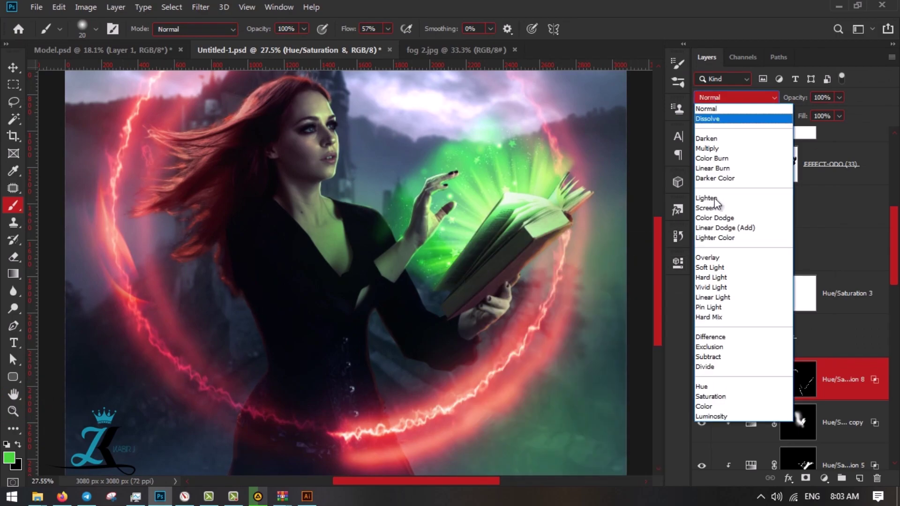
{"action": "key", "text": "Escape"}
{"action": "key", "text": "z"}
{"action": "left_click", "coordinate": [594, 305]}
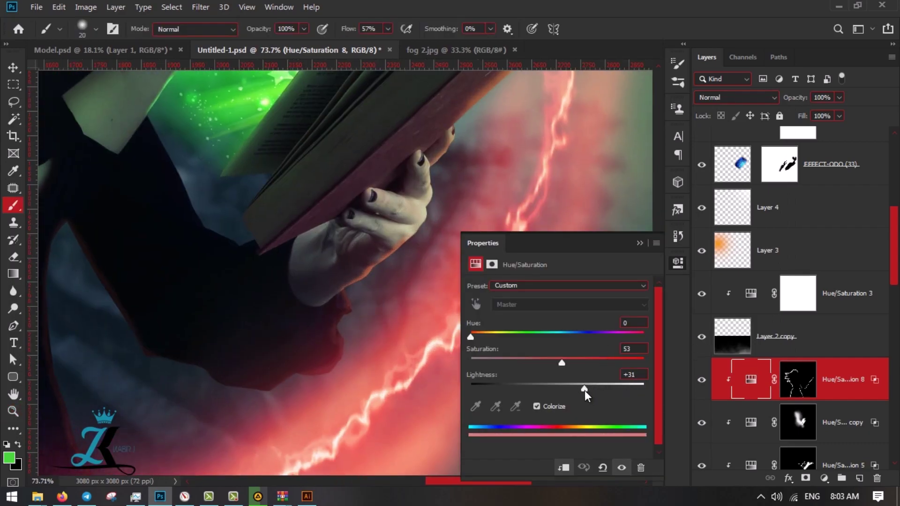
{"action": "mouse_move", "coordinate": [584, 389]}
{"action": "left_mouse_down"}
{"action": "mouse_move", "coordinate": [574, 389]}
{"action": "mouse_move", "coordinate": [599, 362]}
{"action": "left_mouse_up"}
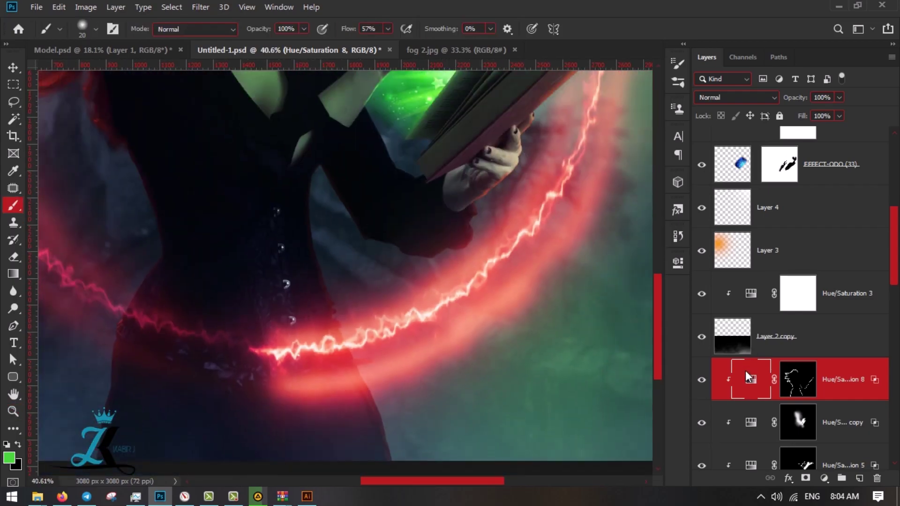
{"action": "double_click", "coordinate": [749, 377]}
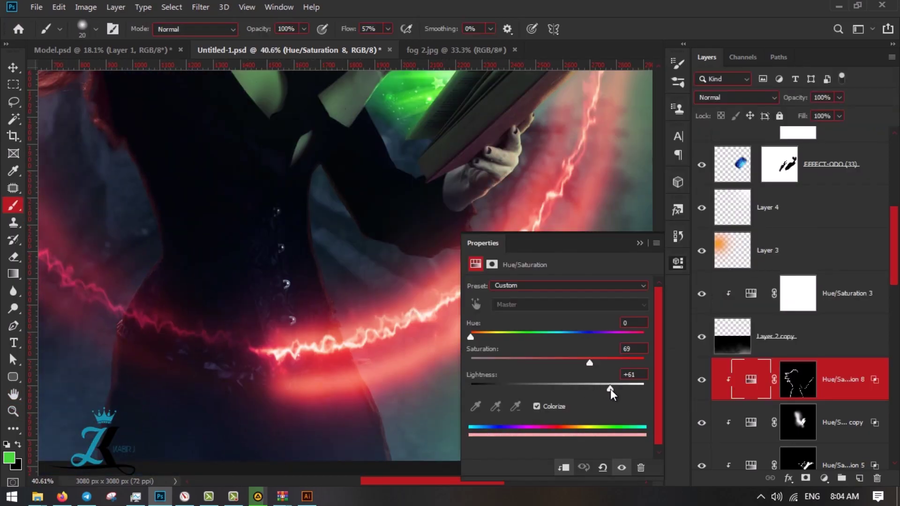
{"action": "left_click_drag", "start_coordinate": [564, 360], "coordinate": [638, 362]}
{"action": "left_click_drag", "start_coordinate": [610, 388], "coordinate": [603, 387]}
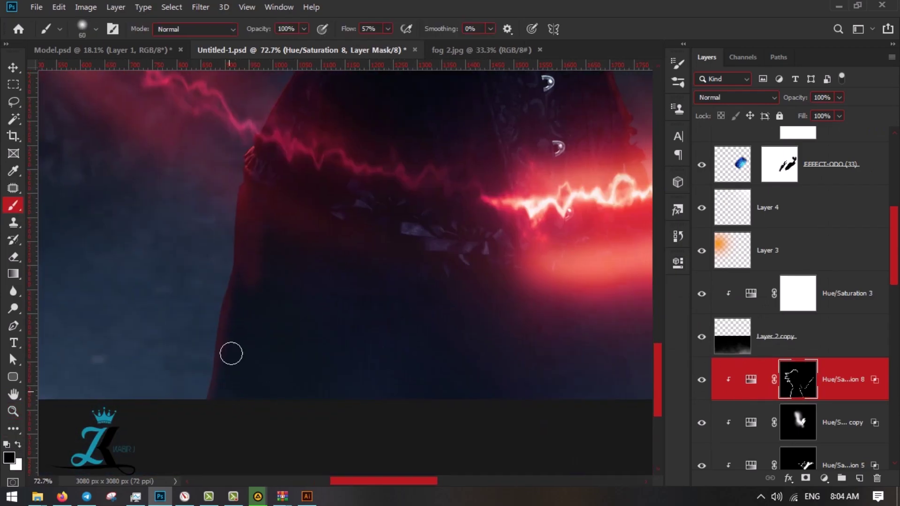
{"action": "mouse_move", "coordinate": [243, 380]}
{"action": "left_mouse_down"}
{"action": "mouse_move", "coordinate": [302, 193]}
{"action": "mouse_move", "coordinate": [562, 265]}
{"action": "mouse_move", "coordinate": [448, 462]}
{"action": "left_mouse_up"}
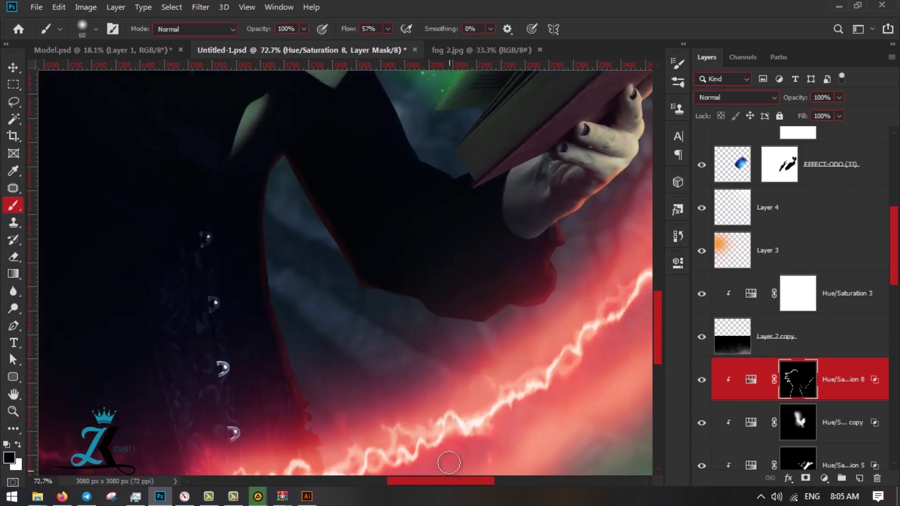
Add a Solid Color fill layer using red sampled from the fiery ring
{"action": "left_click", "coordinate": [824, 478]}
{"action": "left_click", "coordinate": [810, 243]}
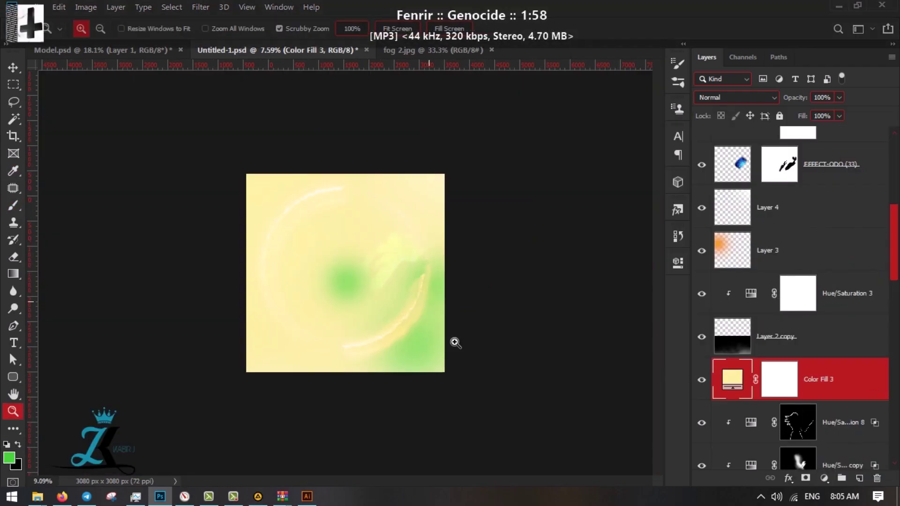
{"action": "left_click", "coordinate": [228, 333]}
{"action": "left_click", "coordinate": [849, 151]}
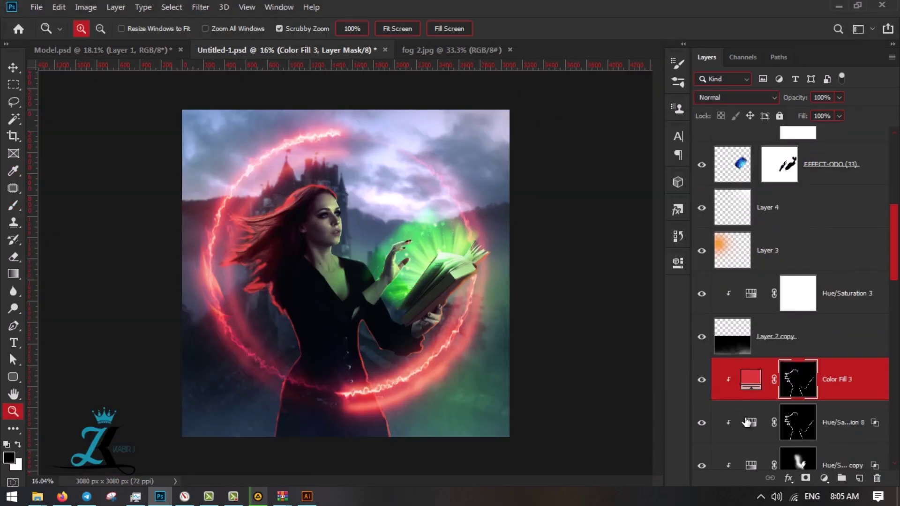
Split Color Fill 3's blend-if black point and set it to Lighter Color at 67% opacity
{"action": "left_click", "coordinate": [736, 97]}
{"action": "left_click", "coordinate": [721, 218]}
{"action": "double_click", "coordinate": [872, 428]}
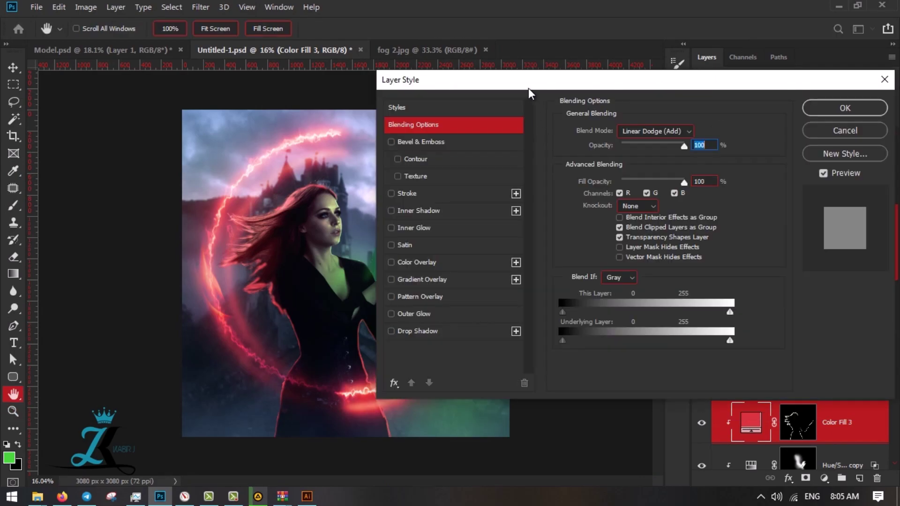
{"action": "left_click_drag", "start_coordinate": [621, 336], "coordinate": [643, 331]}
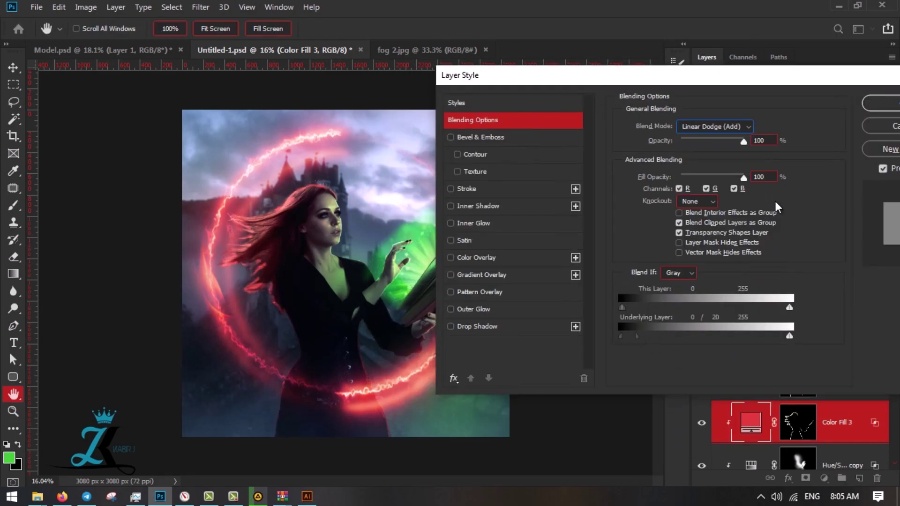
{"action": "key", "text": "Down"}
{"action": "key", "text": "Return"}
{"action": "left_click", "coordinate": [838, 97]}
{"action": "left_click_drag", "start_coordinate": [843, 112], "coordinate": [809, 112]}
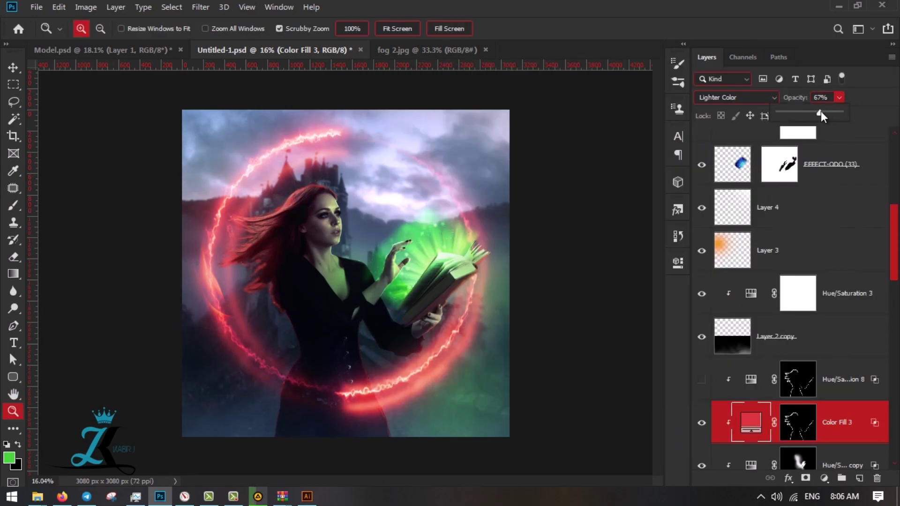
Hide Hue/Saturation 8 and create an empty Layer 7
{"action": "left_click", "coordinate": [708, 384]}
{"action": "scroll", "coordinate": [796, 374], "scroll_direction": "down", "scroll_amount": 2}
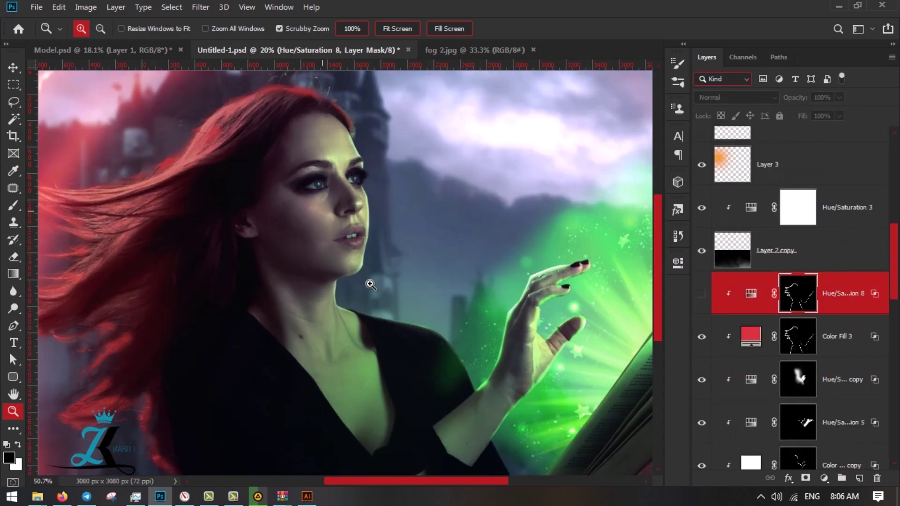
{"action": "left_click_drag", "start_coordinate": [370, 282], "coordinate": [375, 281]}
{"action": "scroll", "coordinate": [842, 229], "scroll_direction": "up", "scroll_amount": 6}
{"action": "left_click", "coordinate": [842, 230]}
{"action": "scroll", "coordinate": [842, 360], "scroll_direction": "down", "scroll_amount": 5}
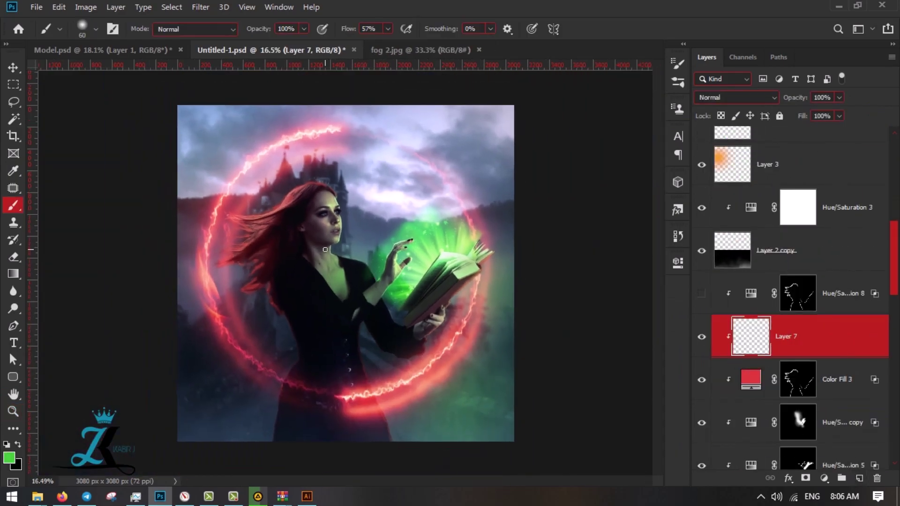
Set Layer 7's blending to Linear Dodge (Add)
{"action": "double_click", "coordinate": [824, 337]}
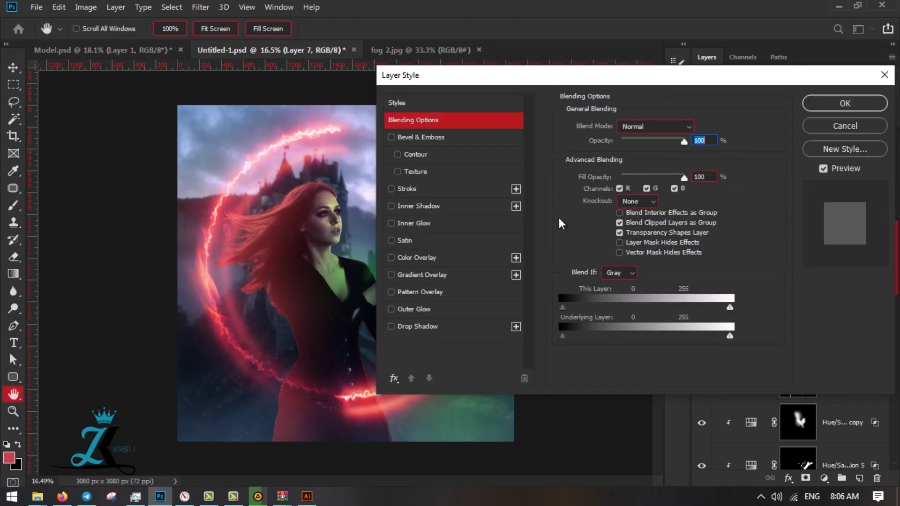
{"action": "left_click_drag", "start_coordinate": [559, 325], "coordinate": [600, 324]}
{"action": "key", "text": "Return"}
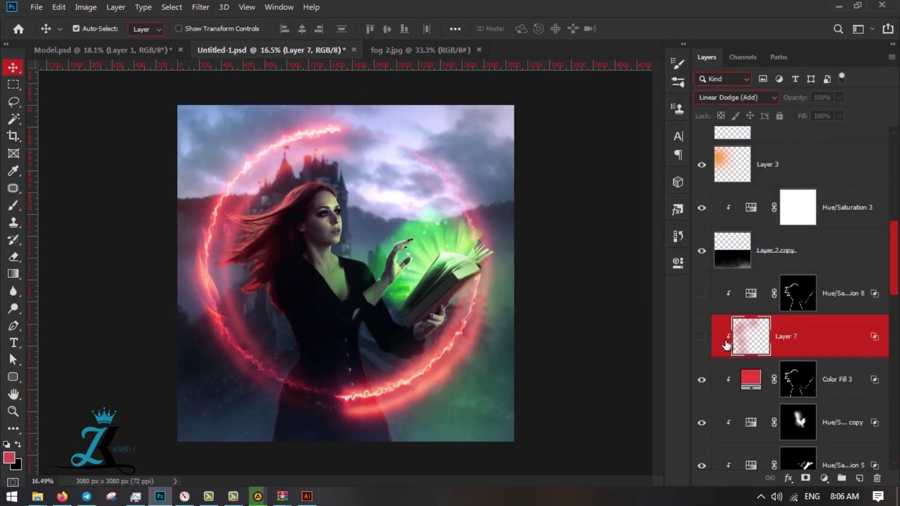
{"action": "scroll", "coordinate": [819, 345], "scroll_direction": "up", "scroll_amount": 5}
Give Layer 6 copy a red Color Overlay #c54351 in Normal blending
{"action": "left_click", "coordinate": [778, 379]}
{"action": "key", "text": "ctrl+t"}
{"action": "right_click", "coordinate": [452, 208]}
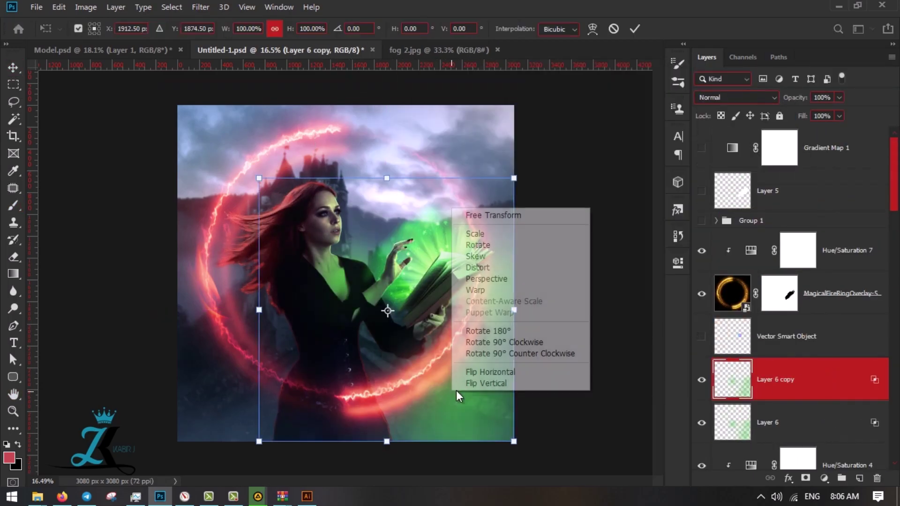
{"action": "key", "text": "Escape"}
{"action": "left_click", "coordinate": [789, 478]}
{"action": "left_click", "coordinate": [815, 389]}
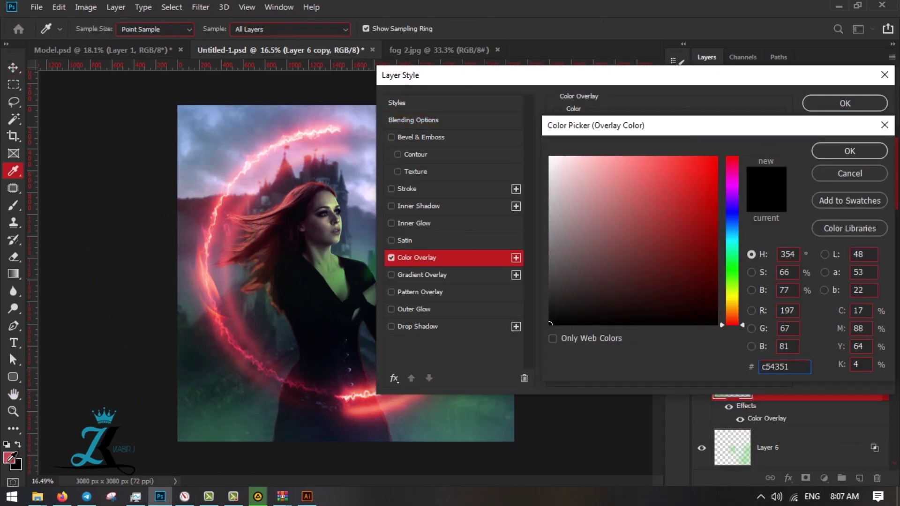
{"action": "left_click", "coordinate": [849, 150]}
{"action": "left_click", "coordinate": [656, 124]}
{"action": "left_click", "coordinate": [656, 108]}
{"action": "left_click", "coordinate": [845, 103]}
{"action": "key", "text": "z"}
Paint a pink glow at the witch's lower left on Layer 7
{"action": "scroll", "coordinate": [241, 417], "scroll_direction": "down", "scroll_amount": 1}
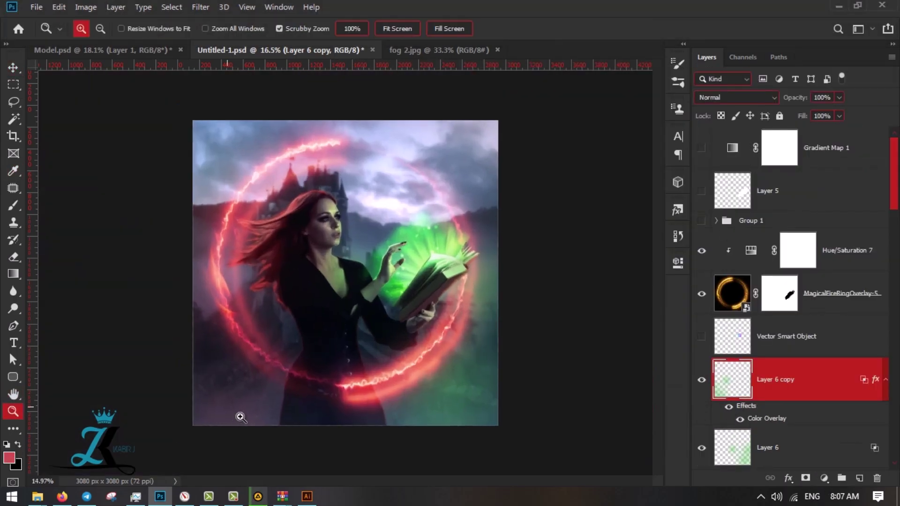
{"action": "left_click", "coordinate": [9, 457]}
{"action": "left_click", "coordinate": [675, 177]}
{"action": "left_click", "coordinate": [850, 149]}
{"action": "left_click_drag", "start_coordinate": [202, 332], "coordinate": [244, 375]}
{"action": "key", "text": "v"}
{"action": "left_click", "coordinate": [785, 423]}
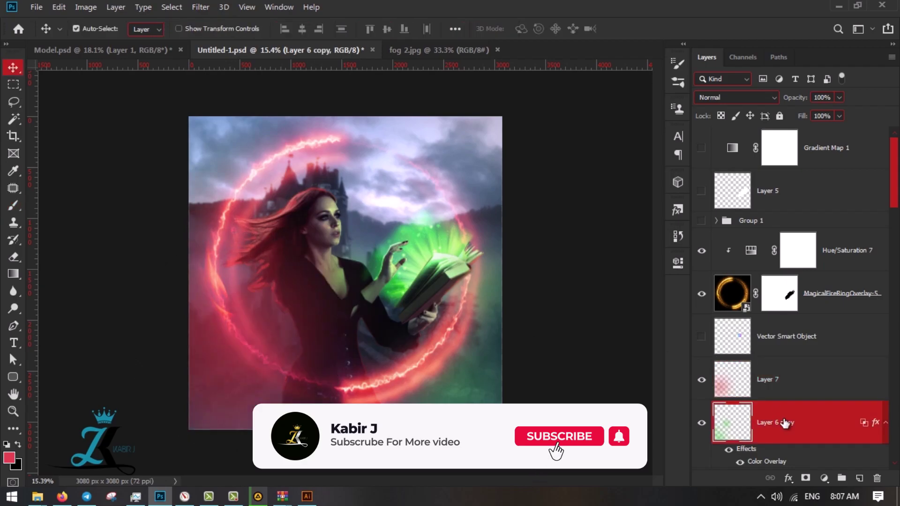
Copy Layer 6 copy's Color Overlay effect onto Layer 7 and select Color Fill 3
{"action": "left_click_drag", "start_coordinate": [745, 448], "coordinate": [768, 379]}
{"action": "left_click", "coordinate": [736, 97]}
{"action": "left_click", "coordinate": [731, 227]}
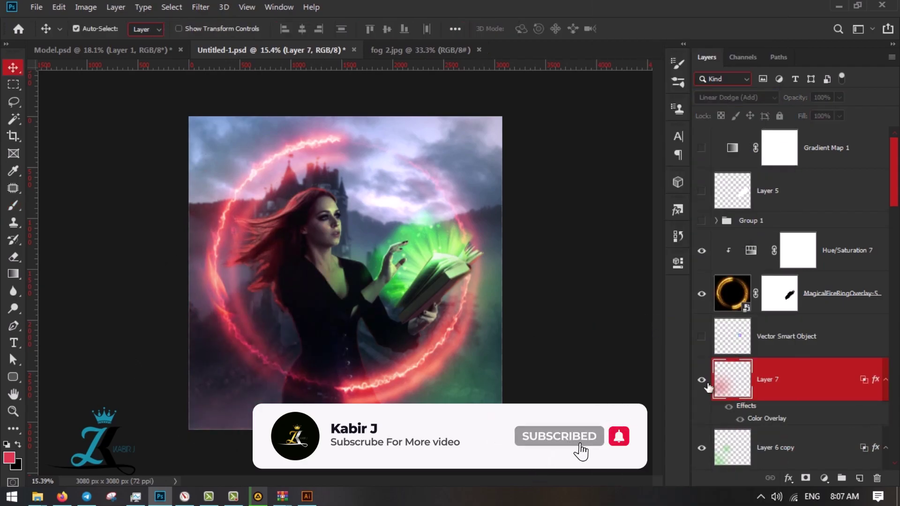
{"action": "key", "text": "b"}
{"action": "scroll", "coordinate": [345, 272], "scroll_direction": "up", "scroll_amount": 1}
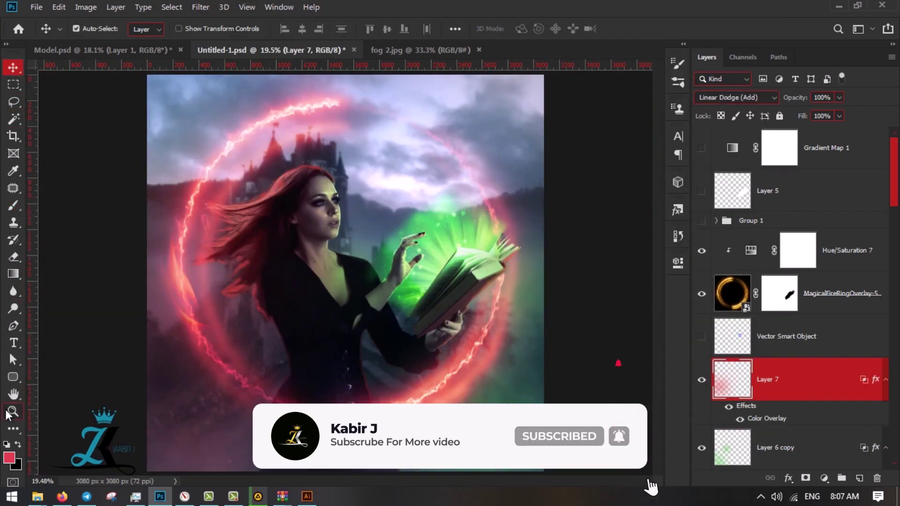
{"action": "left_click", "coordinate": [9, 415]}
Paint white on the Color Fill 3 mask to extend the red edge along the hair
{"action": "left_click", "coordinate": [349, 308]}
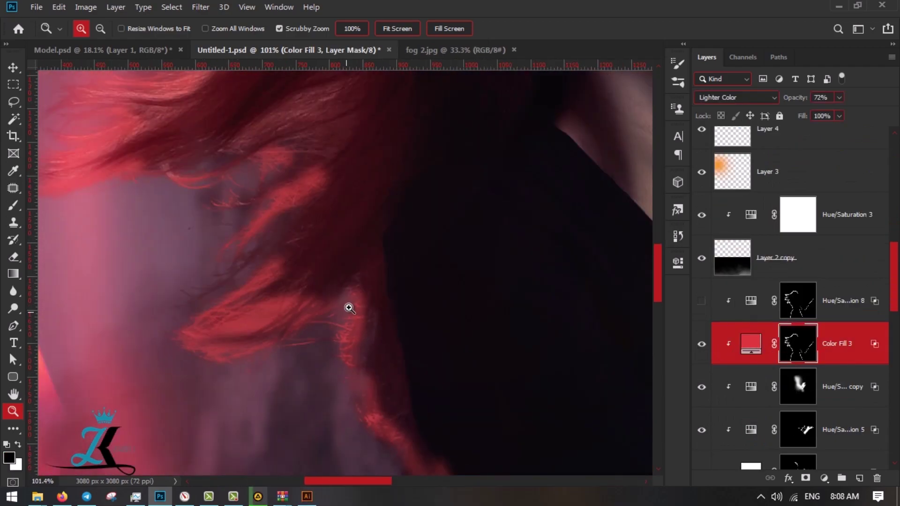
{"action": "key", "text": "b"}
{"action": "right_click", "coordinate": [398, 300]}
{"action": "key", "text": "Escape"}
{"action": "scroll", "coordinate": [422, 322], "scroll_direction": "down", "scroll_amount": 3}
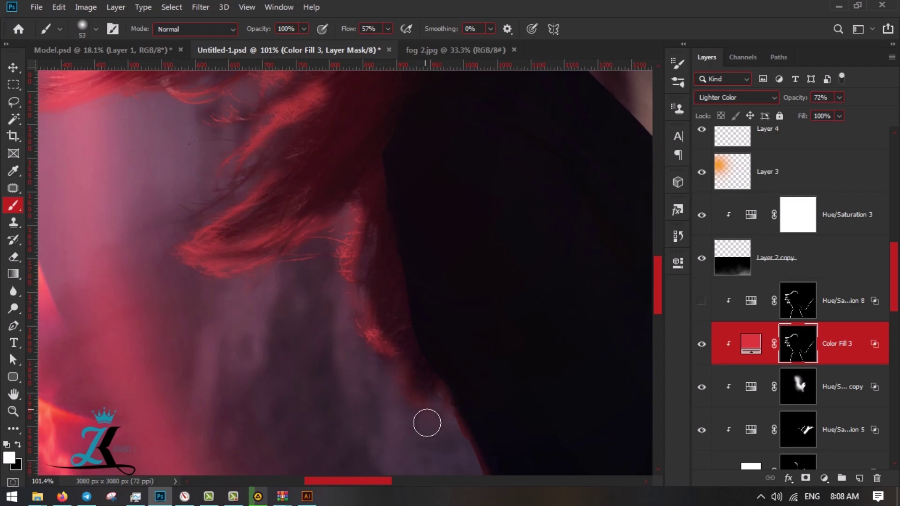
{"action": "scroll", "coordinate": [427, 423], "scroll_direction": "down", "scroll_amount": 4}
{"action": "scroll", "coordinate": [402, 452], "scroll_direction": "down", "scroll_amount": 3}
{"action": "scroll", "coordinate": [418, 277], "scroll_direction": "down", "scroll_amount": 3}
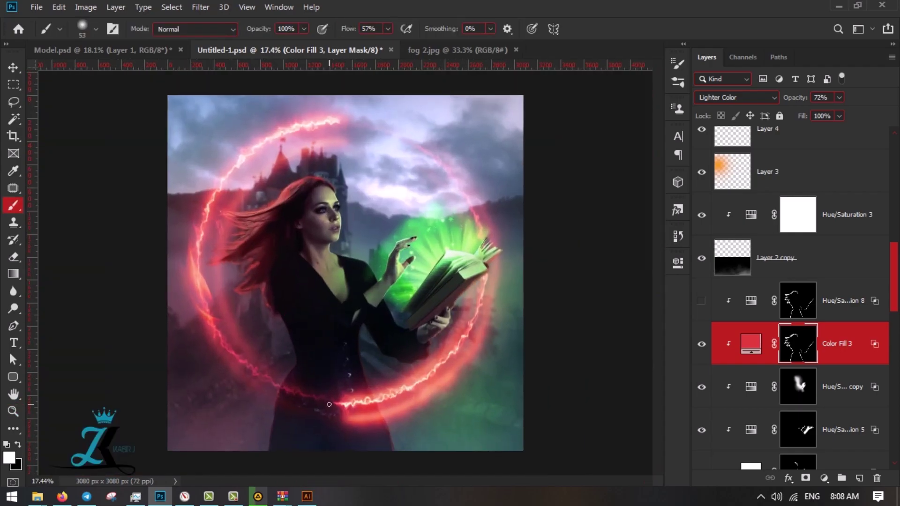
Add a Curves 3 adjustment with the curve bowed down to darken the image
{"action": "left_click", "coordinate": [824, 478]}
{"action": "left_click", "coordinate": [830, 323]}
{"action": "left_click_drag", "start_coordinate": [584, 375], "coordinate": [584, 408]}
Invert the Curves 3 mask and paint it in under the jaw and across the face
{"action": "scroll", "coordinate": [841, 223], "scroll_direction": "down", "scroll_amount": 3}
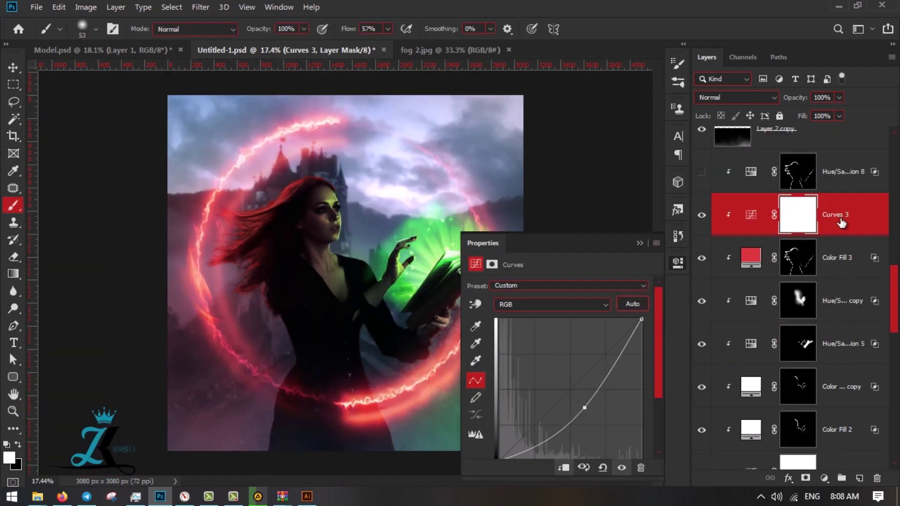
{"action": "key", "text": "ctrl+i"}
{"action": "scroll", "coordinate": [317, 191], "scroll_direction": "up", "scroll_amount": 5}
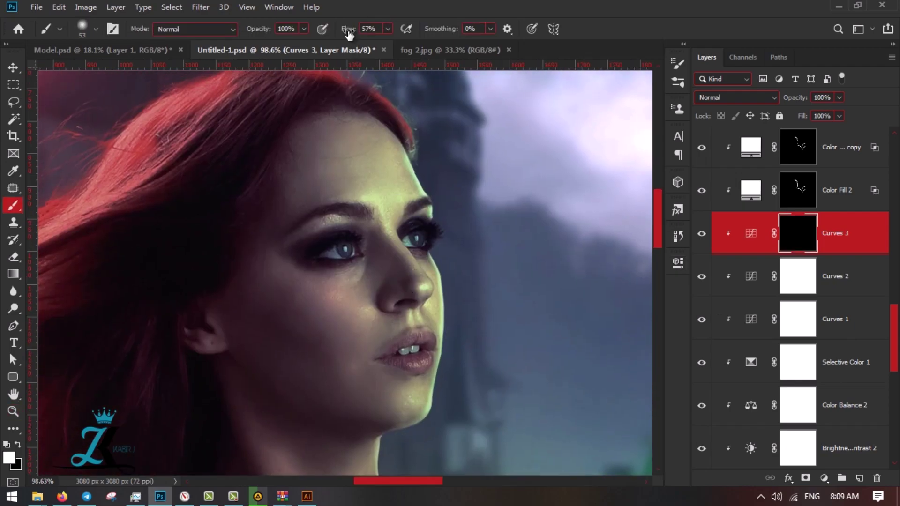
{"action": "key", "text": "bracketright"}
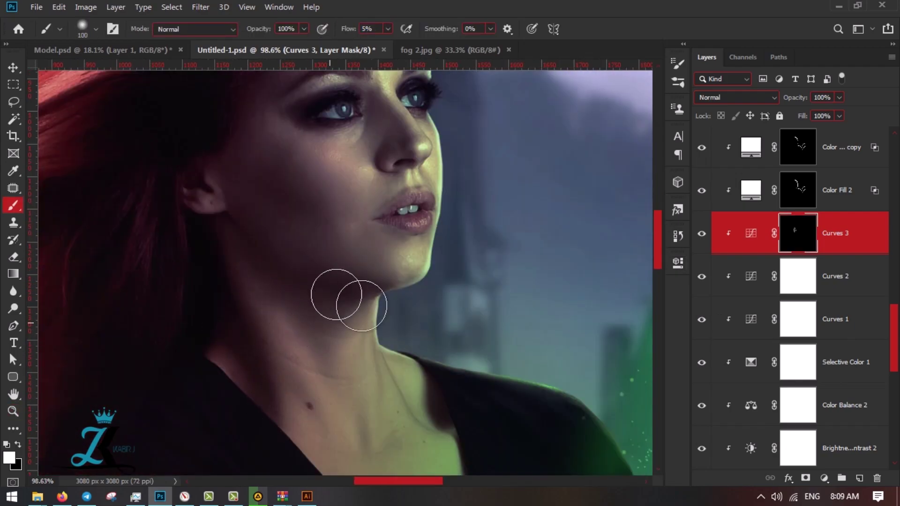
{"action": "left_click_drag", "start_coordinate": [342, 291], "coordinate": [358, 257]}
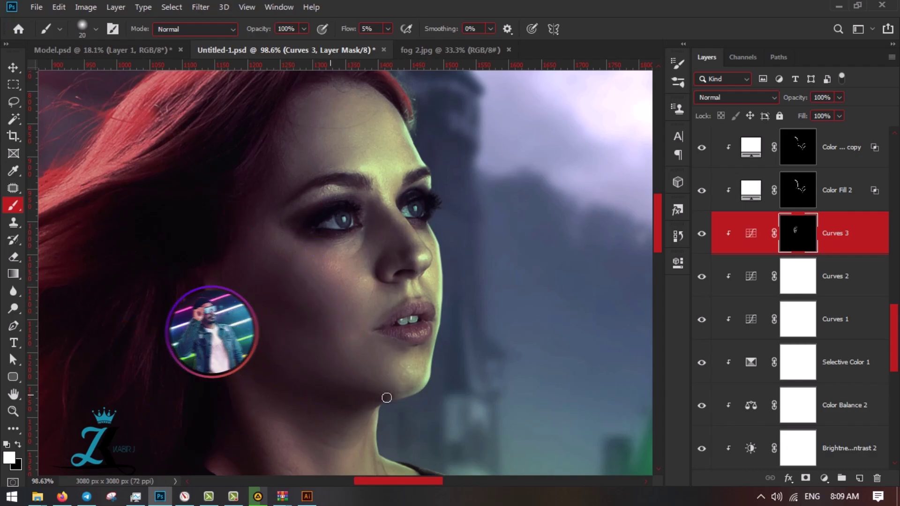
{"action": "key", "text": "bracketright"}
{"action": "key", "text": "bracketright"}
{"action": "scroll", "coordinate": [379, 399], "scroll_direction": "down", "scroll_amount": 3}
{"action": "scroll", "coordinate": [375, 243], "scroll_direction": "down", "scroll_amount": 3}
{"action": "scroll", "coordinate": [339, 289], "scroll_direction": "down", "scroll_amount": 3}
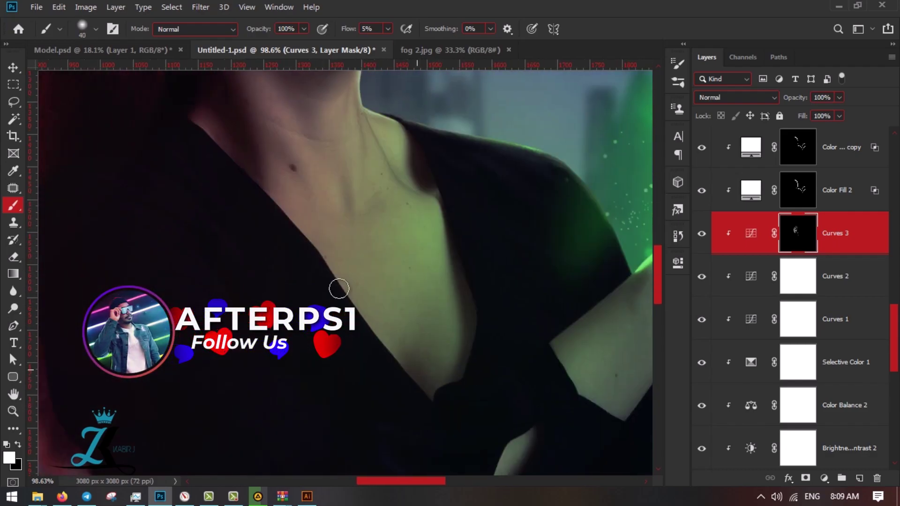
{"action": "scroll", "coordinate": [339, 288], "scroll_direction": "up", "scroll_amount": 8}
{"action": "scroll", "coordinate": [429, 353], "scroll_direction": "right", "scroll_amount": 3}
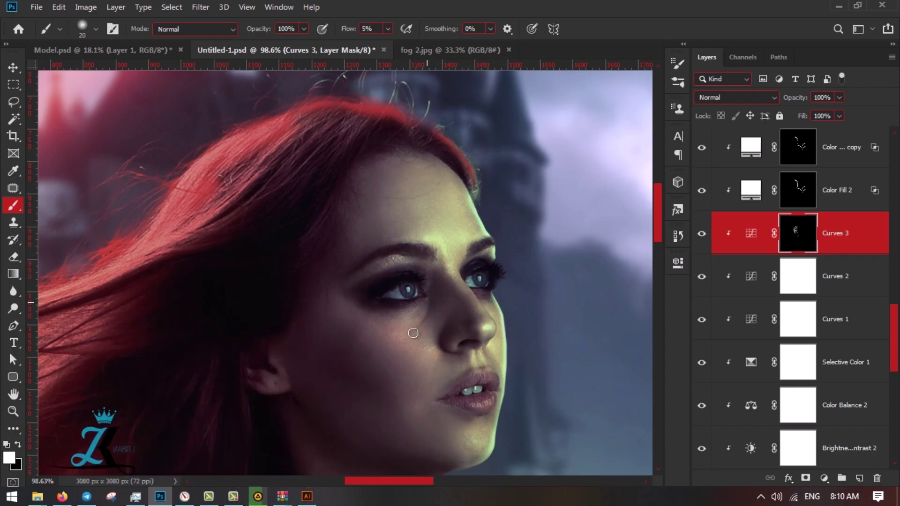
Zoom in on the chest and raised hand and paint the Curves 3 mask there
{"action": "mouse_move", "coordinate": [468, 343]}
{"action": "left_mouse_down"}
{"action": "mouse_move", "coordinate": [382, 316]}
{"action": "mouse_move", "coordinate": [422, 315]}
{"action": "left_mouse_up"}
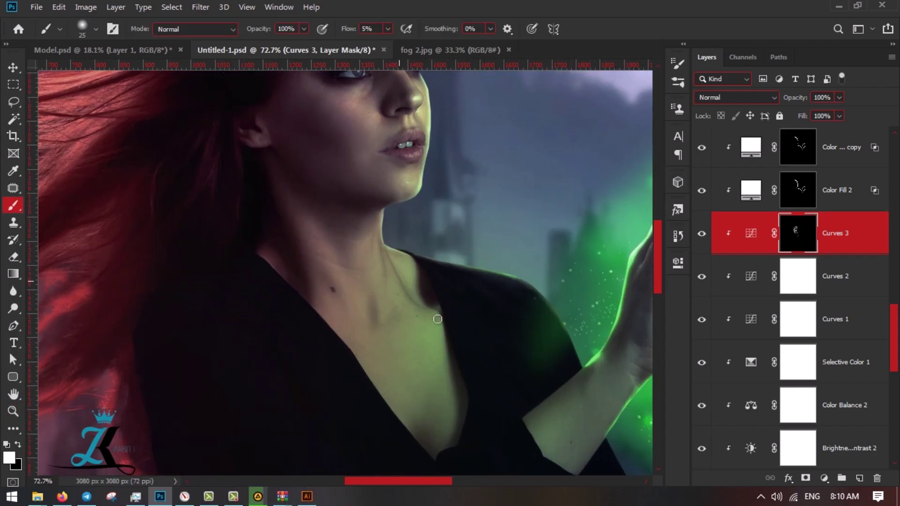
{"action": "scroll", "coordinate": [482, 315], "scroll_direction": "right", "scroll_amount": 3}
{"action": "key", "text": "z"}
{"action": "left_click_drag", "start_coordinate": [501, 245], "coordinate": [530, 245]}
{"action": "key", "text": "b"}
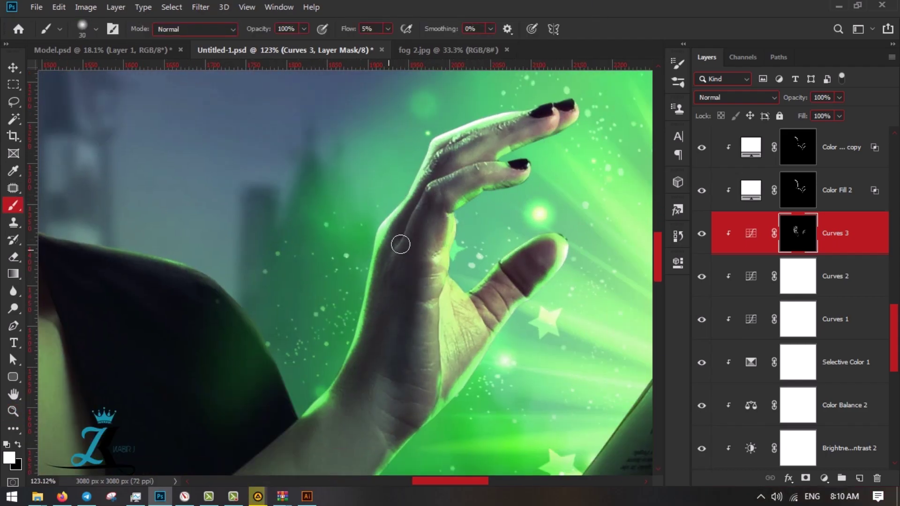
{"action": "scroll", "coordinate": [383, 315], "scroll_direction": "up", "scroll_amount": 5}
{"action": "scroll", "coordinate": [438, 263], "scroll_direction": "left", "scroll_amount": 5}
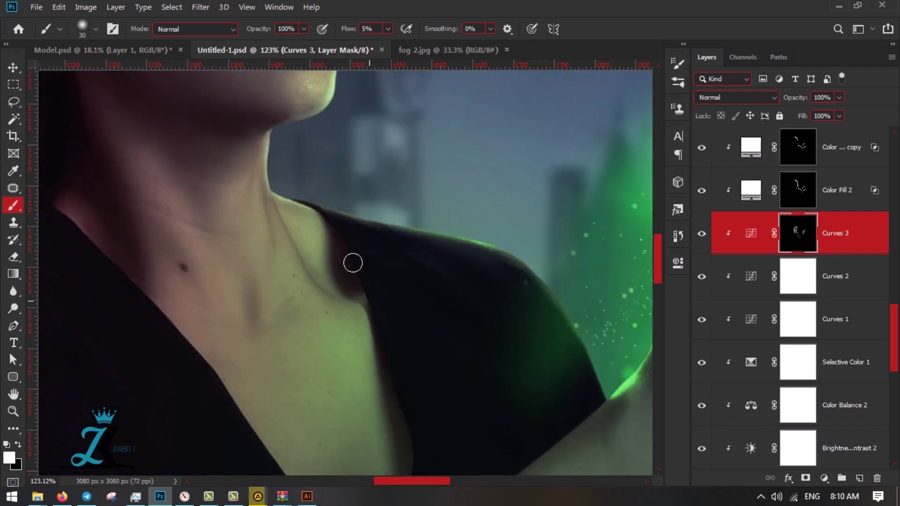
{"action": "scroll", "coordinate": [246, 299], "scroll_direction": "left", "scroll_amount": 4}
{"action": "scroll", "coordinate": [295, 263], "scroll_direction": "up", "scroll_amount": 2}
{"action": "scroll", "coordinate": [295, 264], "scroll_direction": "up", "scroll_amount": 3}
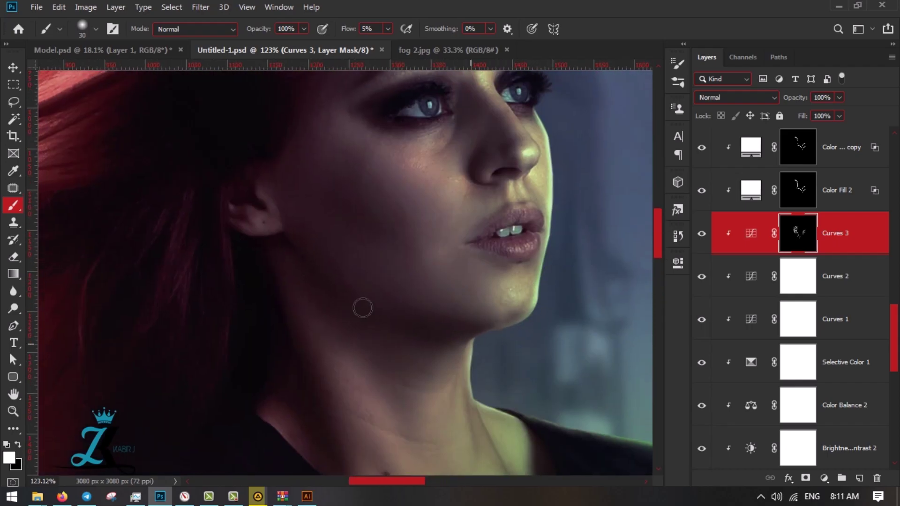
{"action": "scroll", "coordinate": [363, 308], "scroll_direction": "right", "scroll_amount": 3}
{"action": "scroll", "coordinate": [390, 340], "scroll_direction": "up", "scroll_amount": 2}
{"action": "scroll", "coordinate": [330, 141], "scroll_direction": "up", "scroll_amount": 3}
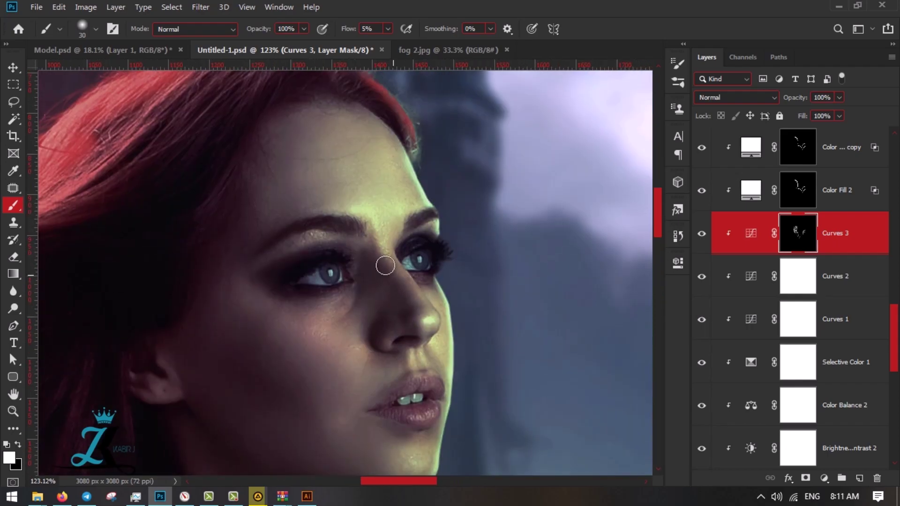
Fit the image in view and zoom out to see the witch and book
{"action": "key", "text": "ctrl+0"}
{"action": "scroll", "coordinate": [394, 232], "scroll_direction": "up", "scroll_amount": 5}
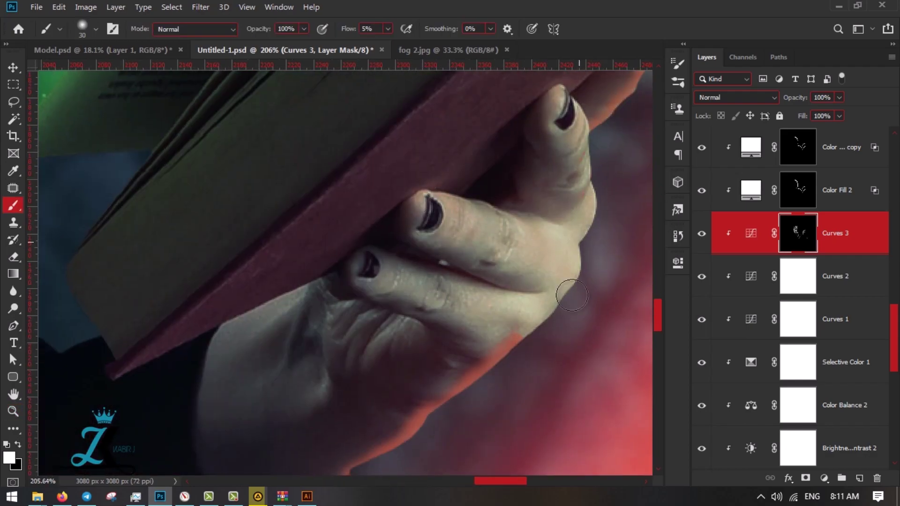
{"action": "scroll", "coordinate": [571, 295], "scroll_direction": "down", "scroll_amount": 3}
{"action": "scroll", "coordinate": [376, 280], "scroll_direction": "left", "scroll_amount": 1}
{"action": "key", "text": "z"}
{"action": "left_click_drag", "start_coordinate": [417, 302], "coordinate": [412, 278]}
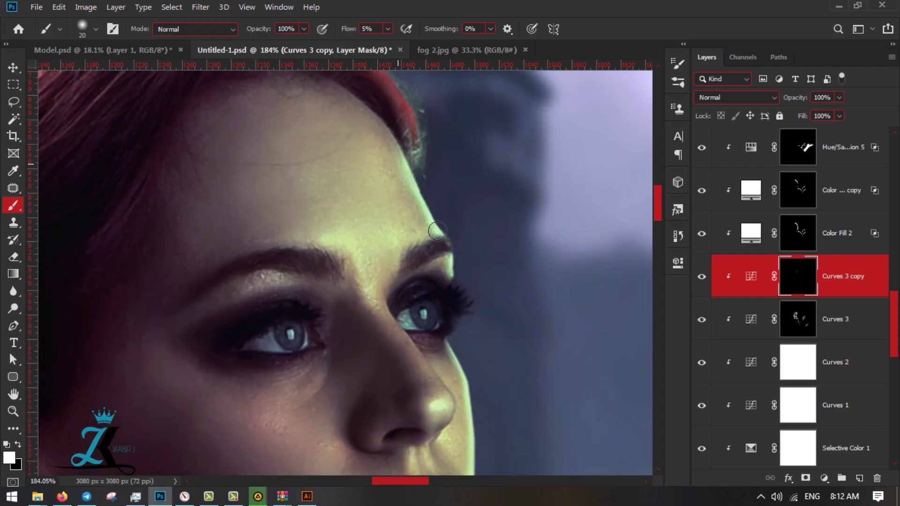
Paint the Curves 4 mask around the eyes and lips with a smaller brush
{"action": "left_click_drag", "start_coordinate": [386, 382], "coordinate": [420, 367]}
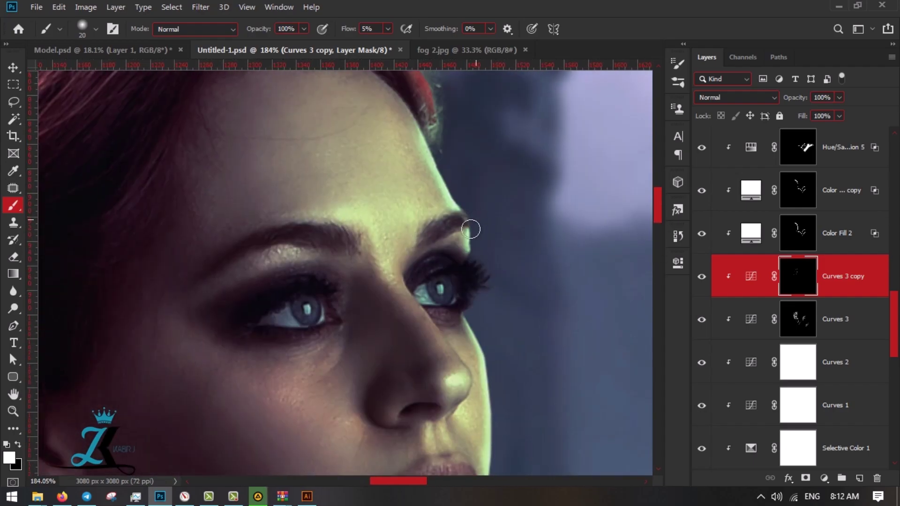
{"action": "left_click_drag", "start_coordinate": [433, 373], "coordinate": [434, 205]}
{"action": "key", "text": "bracketleft"}
{"action": "key", "text": "bracketleft"}
{"action": "key", "text": "bracketleft"}
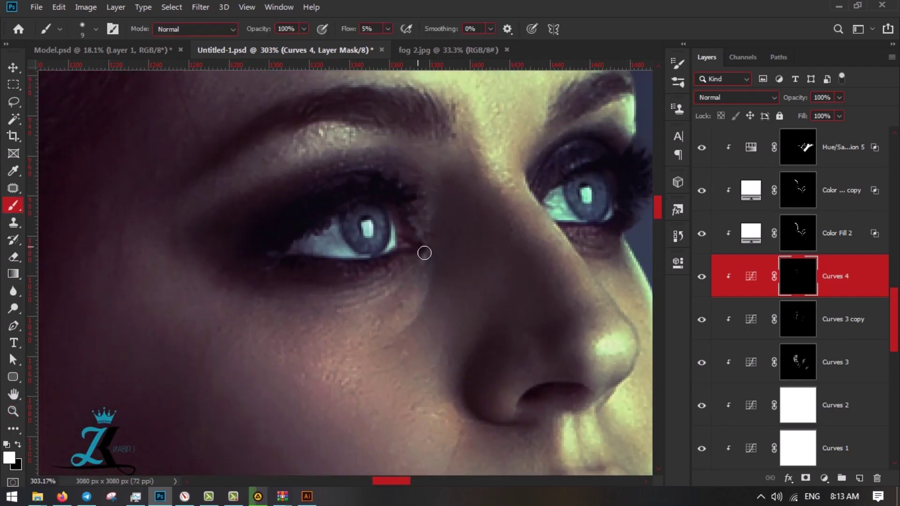
{"action": "left_click_drag", "start_coordinate": [424, 253], "coordinate": [255, 166]}
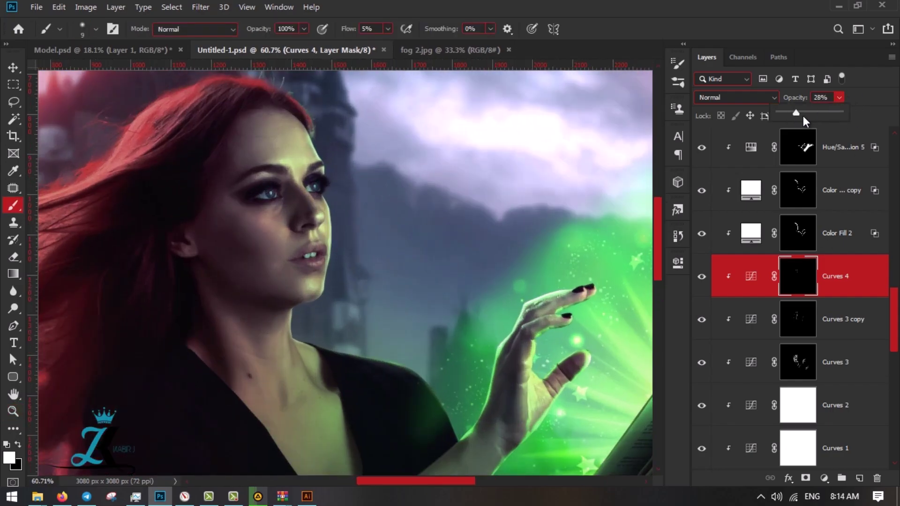
Set Curves 4 to Luminosity at 45% and lower Curves 3 to 86% opacity
{"action": "left_click_drag", "start_coordinate": [803, 118], "coordinate": [806, 119]}
{"action": "left_click", "coordinate": [735, 97]}
{"action": "left_click", "coordinate": [719, 423]}
{"action": "left_click", "coordinate": [825, 317]}
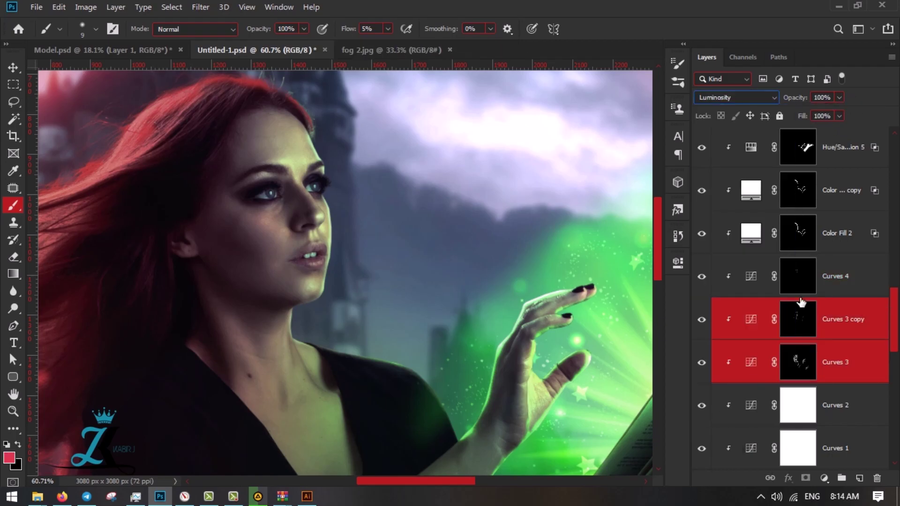
{"action": "left_click", "coordinate": [834, 362]}
{"action": "left_click_drag", "start_coordinate": [838, 97], "coordinate": [824, 116]}
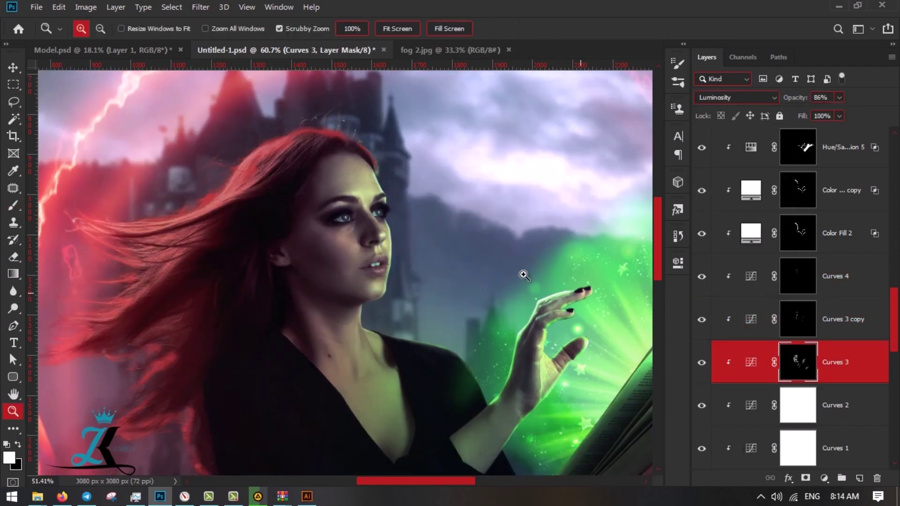
{"action": "left_click_drag", "start_coordinate": [522, 271], "coordinate": [422, 271]}
{"action": "scroll", "coordinate": [820, 406], "scroll_direction": "down", "scroll_amount": 5}
Apply a 2 px Field Blur smart filter to the witch's Layer 1
{"action": "left_click", "coordinate": [820, 406]}
{"action": "left_click", "coordinate": [200, 7]}
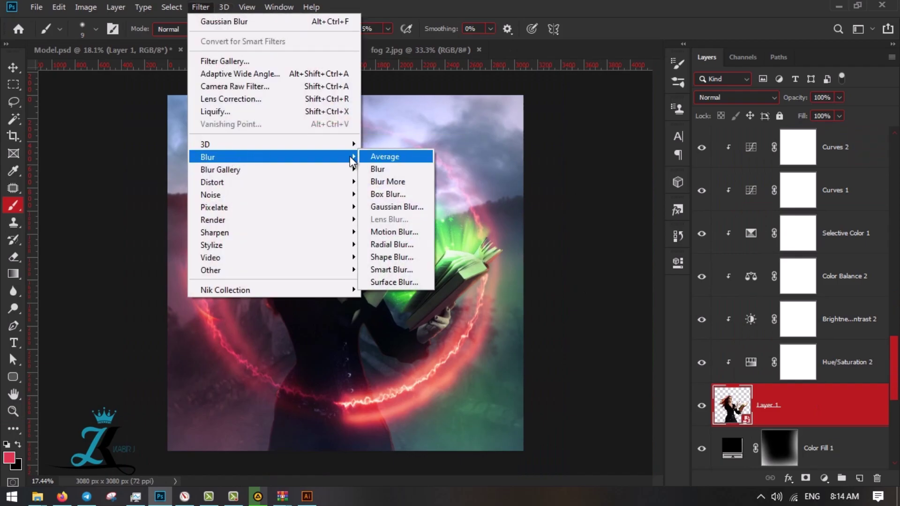
{"action": "left_click", "coordinate": [389, 170]}
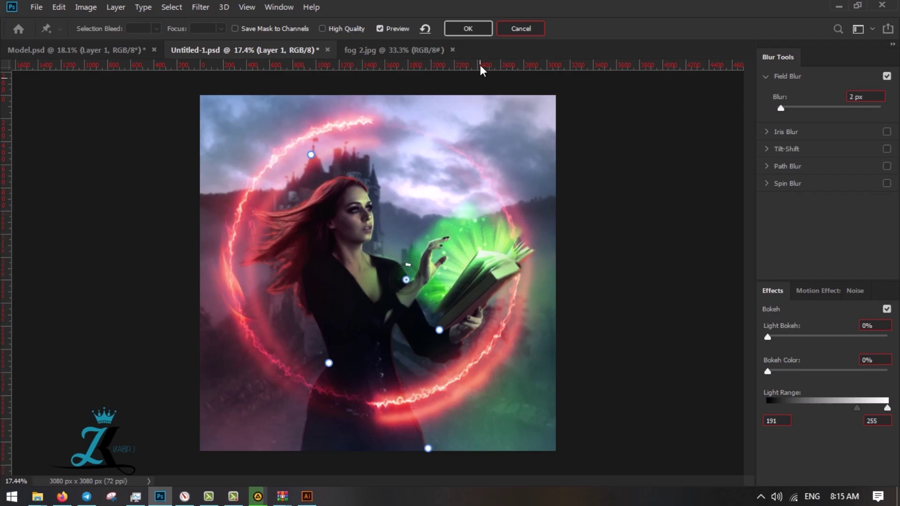
{"action": "key", "text": "Return"}
{"action": "key", "text": "z"}
{"action": "left_click_drag", "start_coordinate": [384, 316], "coordinate": [402, 316]}
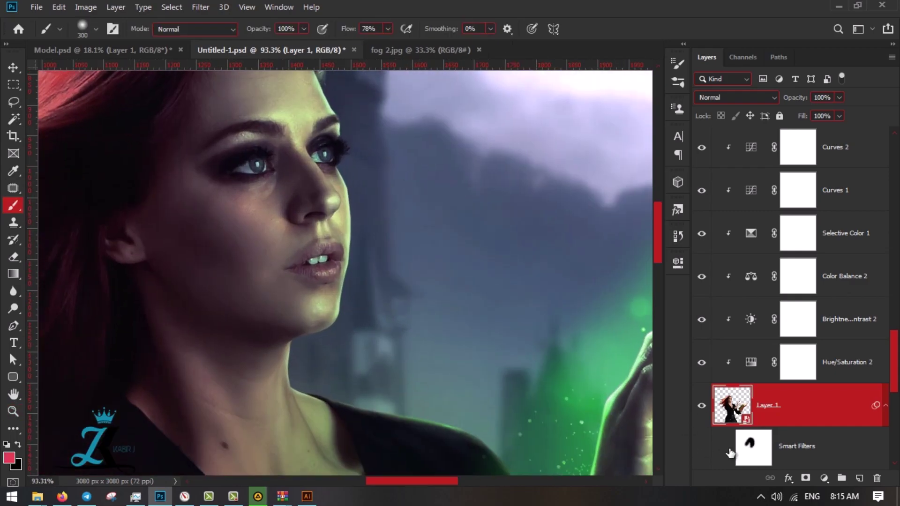
{"action": "key", "text": "z"}
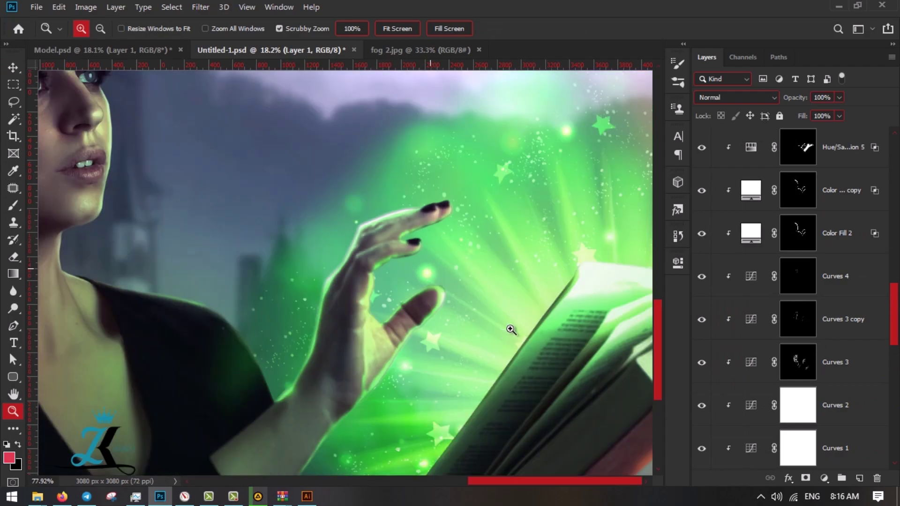
Select the Color Fill 2 mask, hide Hue/Saturation 8, and swap foreground and background colours
{"action": "left_click", "coordinate": [782, 234]}
{"action": "key", "text": "b"}
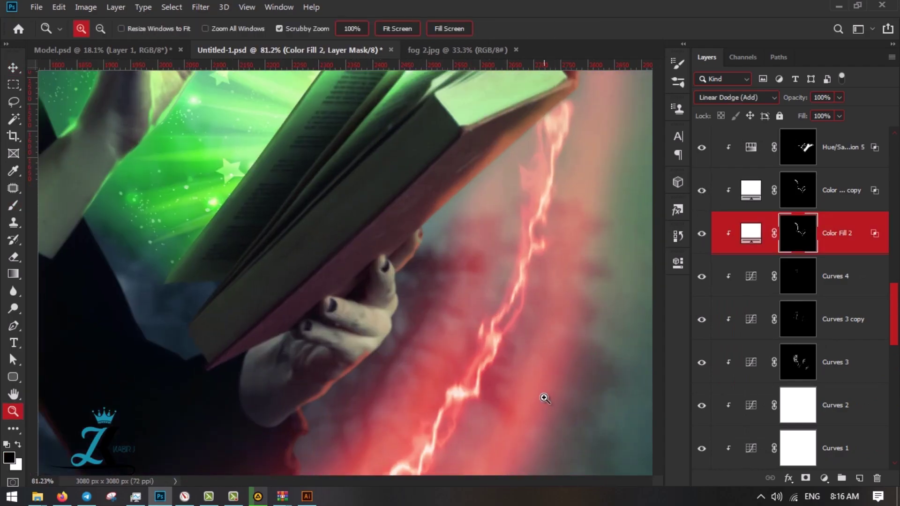
{"action": "scroll", "coordinate": [378, 261], "scroll_direction": "up", "scroll_amount": 2}
{"action": "scroll", "coordinate": [375, 330], "scroll_direction": "up", "scroll_amount": 2}
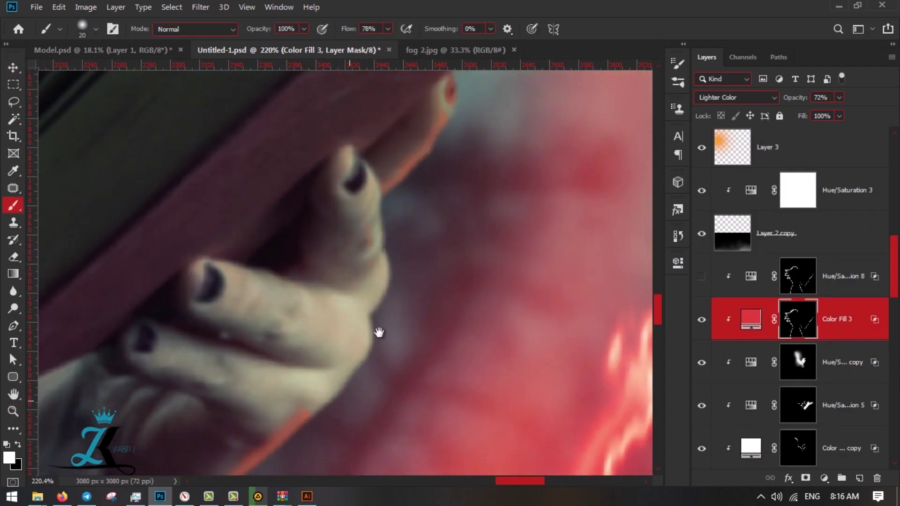
{"action": "left_click", "coordinate": [701, 277]}
{"action": "left_click", "coordinate": [701, 277]}
{"action": "key", "text": "x"}
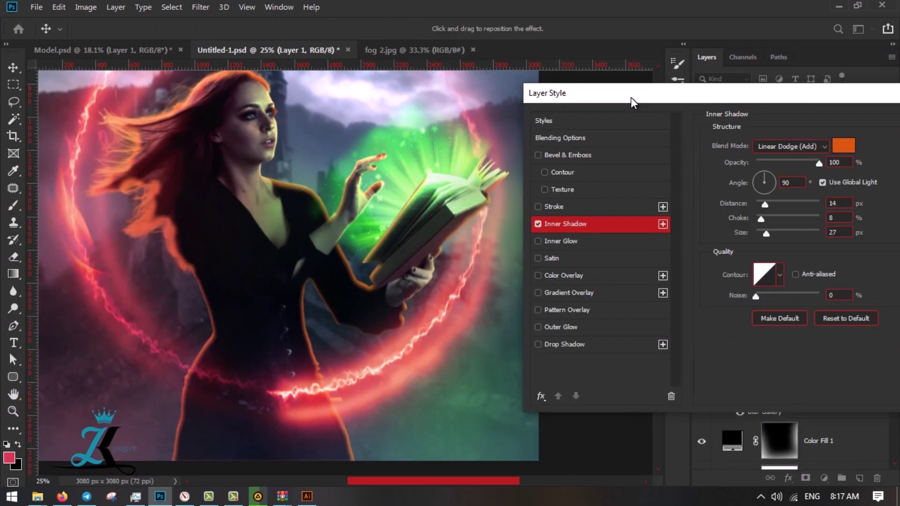
Reduce the inner shadow distance, set its size to 0, and give it a salmon colour sampled from the canvas
{"action": "left_click_drag", "start_coordinate": [631, 97], "coordinate": [568, 97]}
{"action": "left_click_drag", "start_coordinate": [702, 204], "coordinate": [694, 201]}
{"action": "left_click_drag", "start_coordinate": [703, 233], "coordinate": [694, 235]}
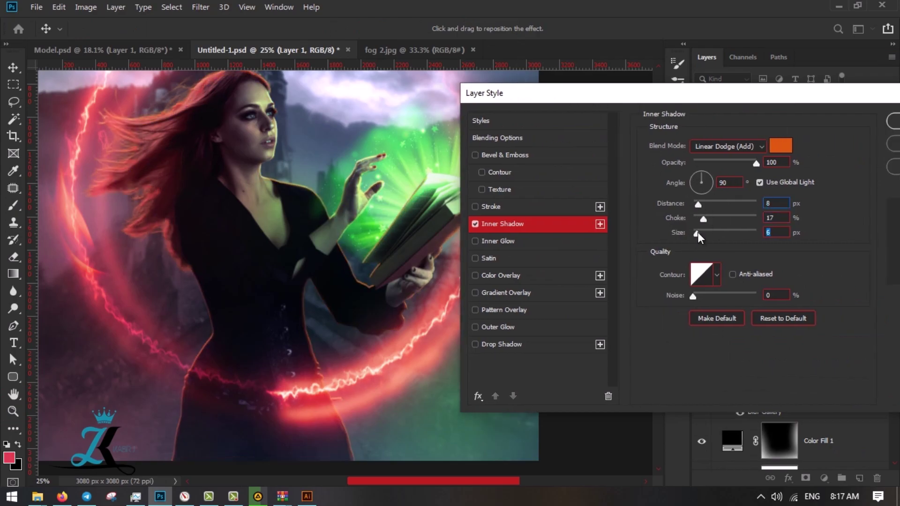
{"action": "left_click", "coordinate": [781, 145]}
{"action": "left_click_drag", "start_coordinate": [440, 347], "coordinate": [377, 360]}
{"action": "key", "text": "Return"}
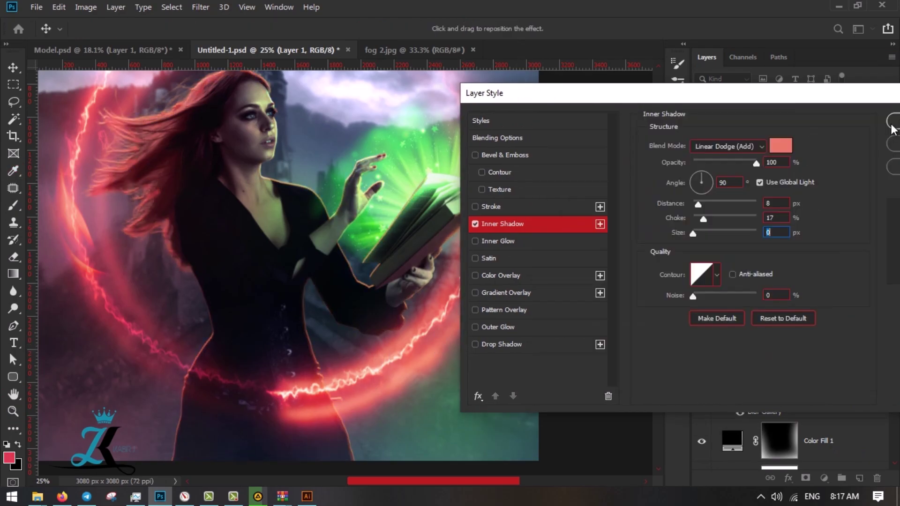
{"action": "key", "text": "Return"}
Make the inner shadow its own layer below Color Fill 3 and mask it off the arm
{"action": "right_click", "coordinate": [874, 363]}
{"action": "left_click", "coordinate": [806, 343]}
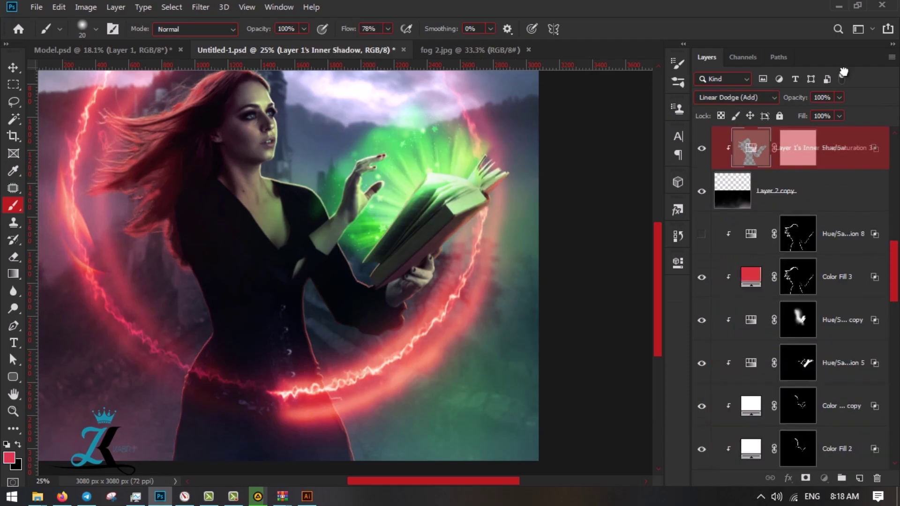
{"action": "left_click_drag", "start_coordinate": [800, 366], "coordinate": [796, 216]}
{"action": "key", "text": "z"}
{"action": "key", "text": "b"}
{"action": "left_click", "coordinate": [806, 478]}
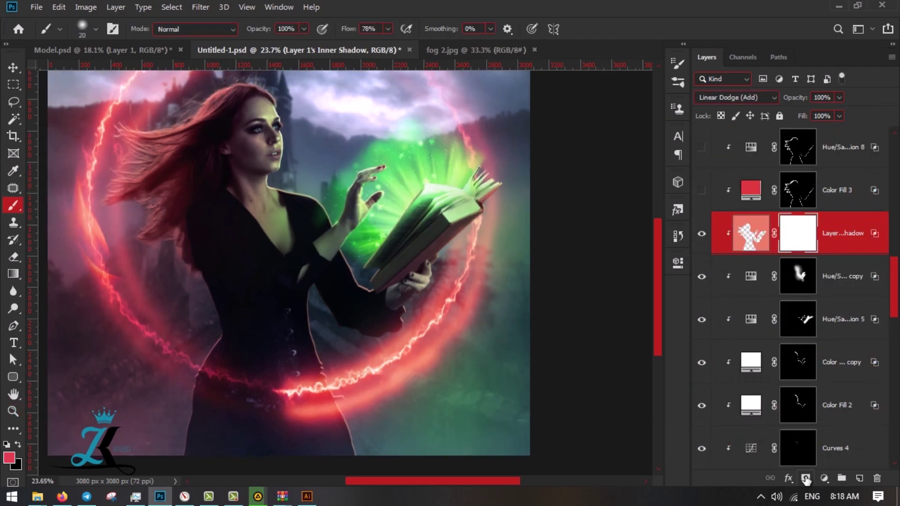
{"action": "left_click_drag", "start_coordinate": [371, 257], "coordinate": [281, 188]}
Toggle the Color Fill 3 layer on and off to compare its effect
{"action": "scroll", "coordinate": [422, 258], "scroll_direction": "up", "scroll_amount": 3}
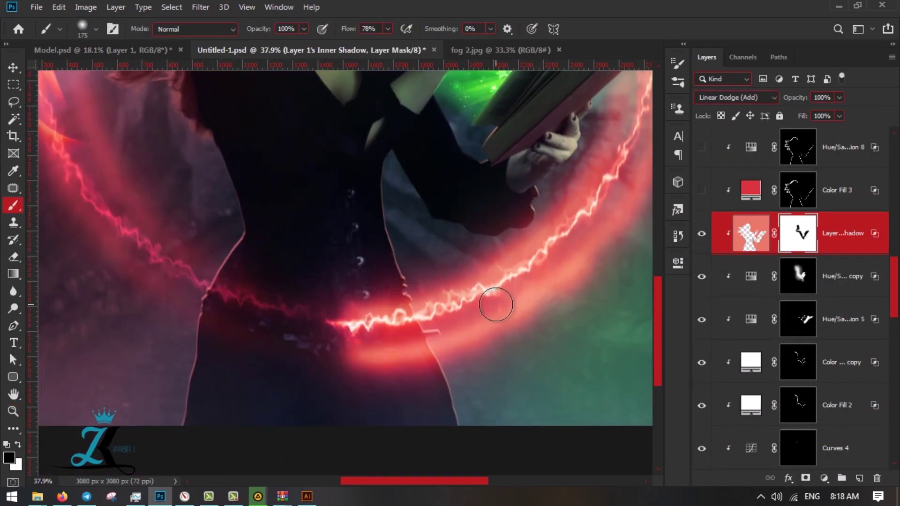
{"action": "scroll", "coordinate": [495, 304], "scroll_direction": "up", "scroll_amount": 4}
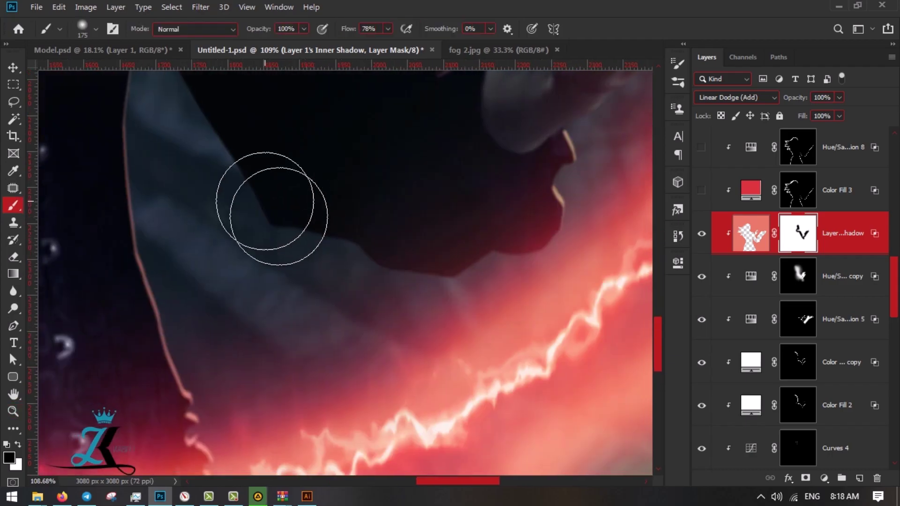
{"action": "scroll", "coordinate": [271, 201], "scroll_direction": "down", "scroll_amount": 4}
{"action": "left_click", "coordinate": [702, 190]}
{"action": "scroll", "coordinate": [553, 154], "scroll_direction": "up", "scroll_amount": 4}
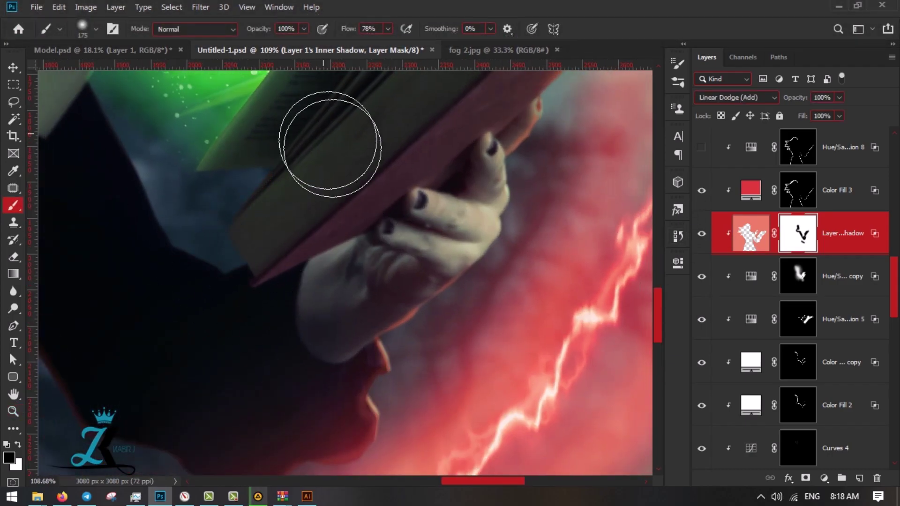
{"action": "scroll", "coordinate": [309, 155], "scroll_direction": "down", "scroll_amount": 5}
{"action": "left_click", "coordinate": [702, 191]}
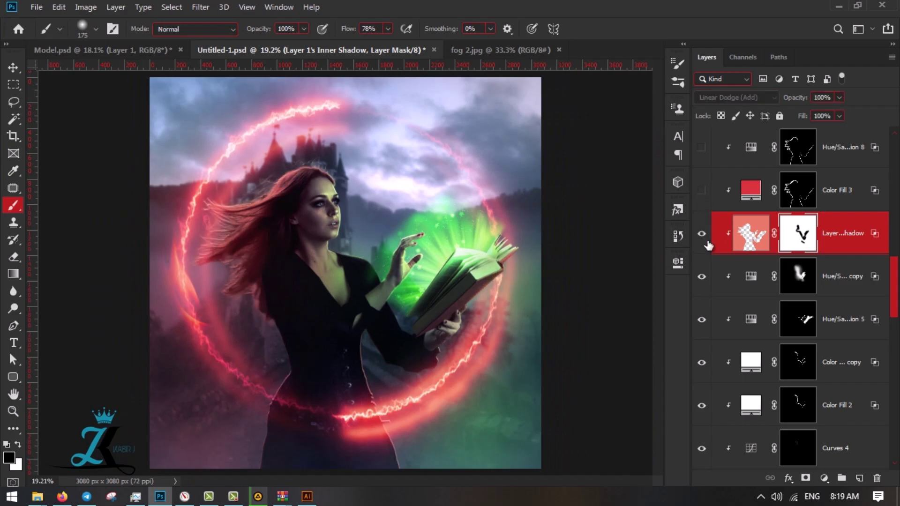
{"action": "left_click", "coordinate": [702, 191]}
Set Color Fill 3 to Linear Dodge (Add) with lowered opacity
{"action": "left_click", "coordinate": [839, 189]}
{"action": "mouse_move", "coordinate": [839, 97]}
{"action": "left_mouse_down"}
{"action": "mouse_move", "coordinate": [822, 115]}
{"action": "mouse_move", "coordinate": [847, 117]}
{"action": "left_mouse_up"}
{"action": "left_click", "coordinate": [736, 97]}
{"action": "left_click", "coordinate": [721, 221]}
Check the Color Fill 3 mask and colour picker, leaving the colour unchanged
{"action": "left_click", "coordinate": [797, 190]}
{"action": "scroll", "coordinate": [568, 341], "scroll_direction": "up", "scroll_amount": 5}
{"action": "scroll", "coordinate": [436, 396], "scroll_direction": "down", "scroll_amount": 3}
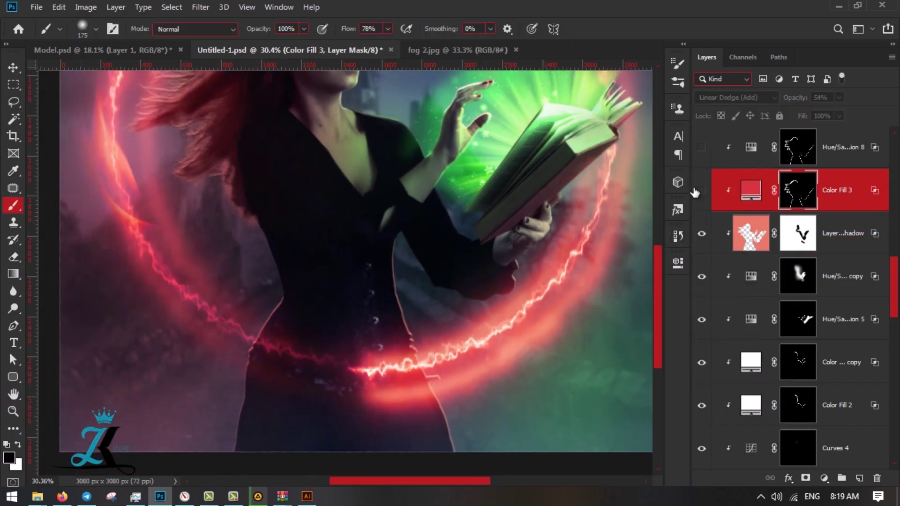
{"action": "scroll", "coordinate": [257, 466], "scroll_direction": "down", "scroll_amount": 3}
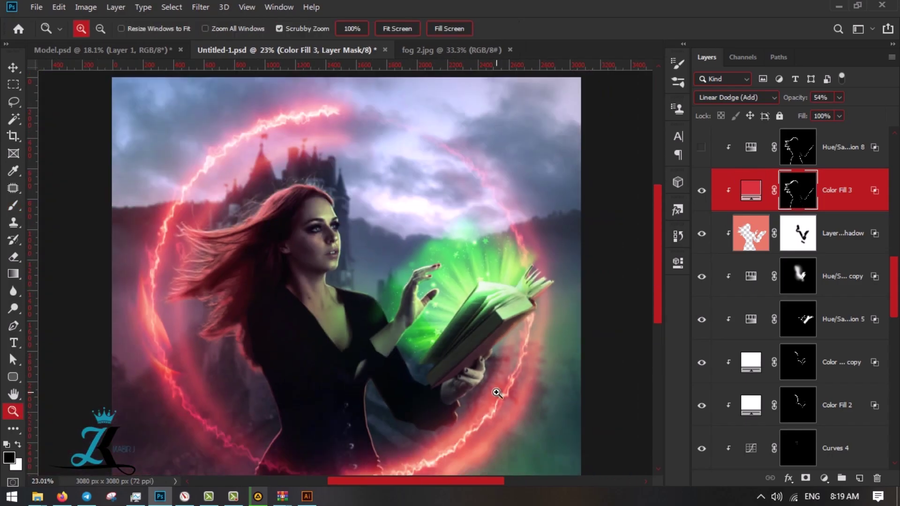
{"action": "scroll", "coordinate": [498, 391], "scroll_direction": "up", "scroll_amount": 5}
{"action": "left_click", "coordinate": [750, 189]}
{"action": "double_click", "coordinate": [751, 190]}
{"action": "left_click", "coordinate": [849, 173]}
Show and select the Hue/Saturation 8 layer, zooming to inspect the hand area
{"action": "left_click", "coordinate": [701, 147]}
{"action": "left_click", "coordinate": [797, 147]}
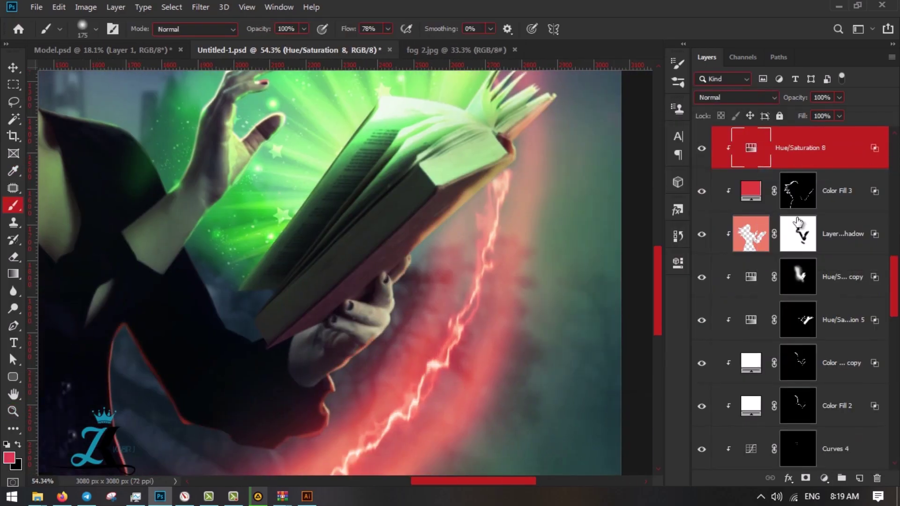
{"action": "scroll", "coordinate": [444, 238], "scroll_direction": "up", "scroll_amount": 5}
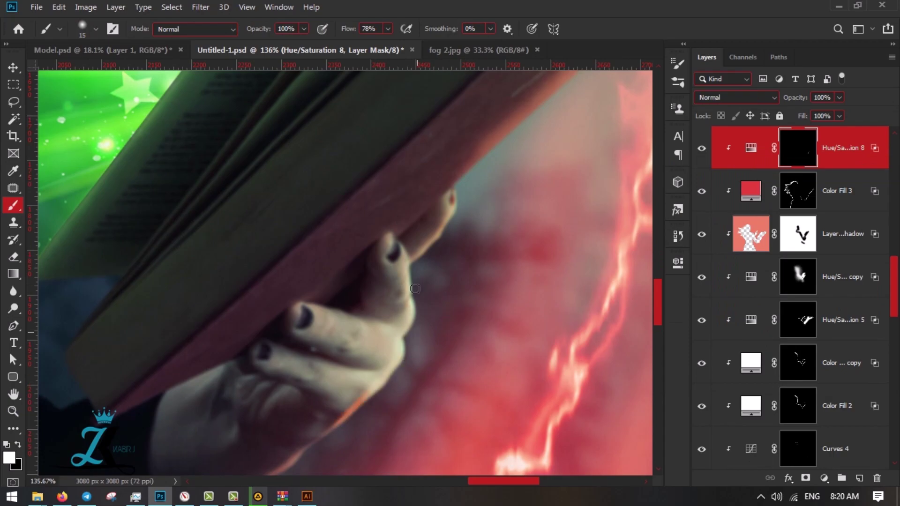
{"action": "scroll", "coordinate": [415, 288], "scroll_direction": "down", "scroll_amount": 3}
{"action": "scroll", "coordinate": [372, 332], "scroll_direction": "up", "scroll_amount": 3}
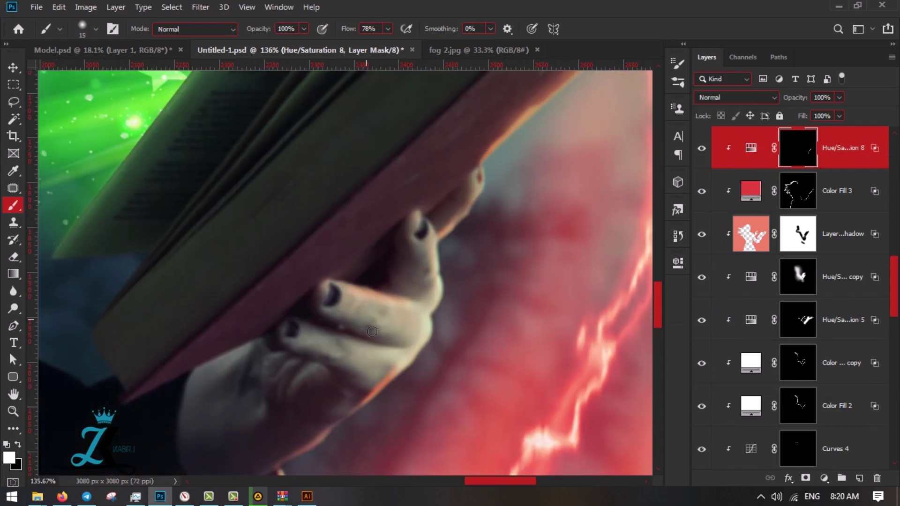
{"action": "scroll", "coordinate": [375, 331], "scroll_direction": "down", "scroll_amount": 5}
{"action": "scroll", "coordinate": [375, 281], "scroll_direction": "up", "scroll_amount": 2}
Open the Hue/Saturation 8 settings, then flip the placed 110.jpg particle image
{"action": "scroll", "coordinate": [374, 282], "scroll_direction": "up", "scroll_amount": 2}
{"action": "double_click", "coordinate": [750, 148]}
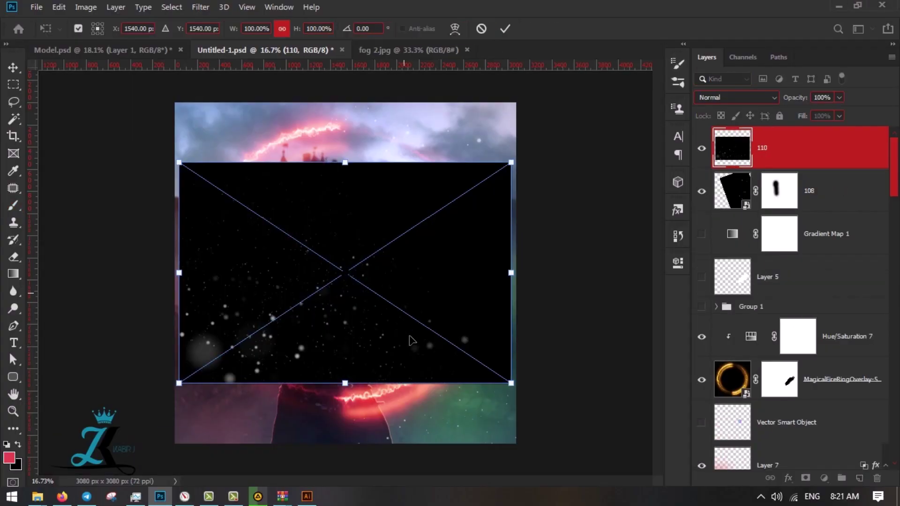
{"action": "right_click", "coordinate": [445, 327]}
{"action": "left_click", "coordinate": [475, 310]}
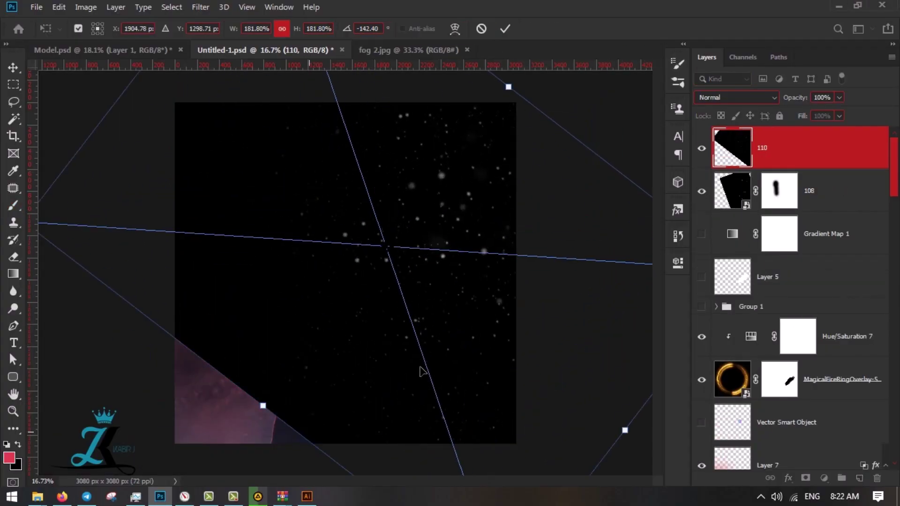
Enlarge and rotate the 110 dust image across the canvas, then paint out part of 108's mask
{"action": "key", "text": "shift+alt+s"}
{"action": "mouse_move", "coordinate": [590, 403]}
{"action": "left_mouse_down"}
{"action": "mouse_move", "coordinate": [515, 274]}
{"action": "mouse_move", "coordinate": [526, 301]}
{"action": "mouse_move", "coordinate": [538, 255]}
{"action": "left_mouse_up"}
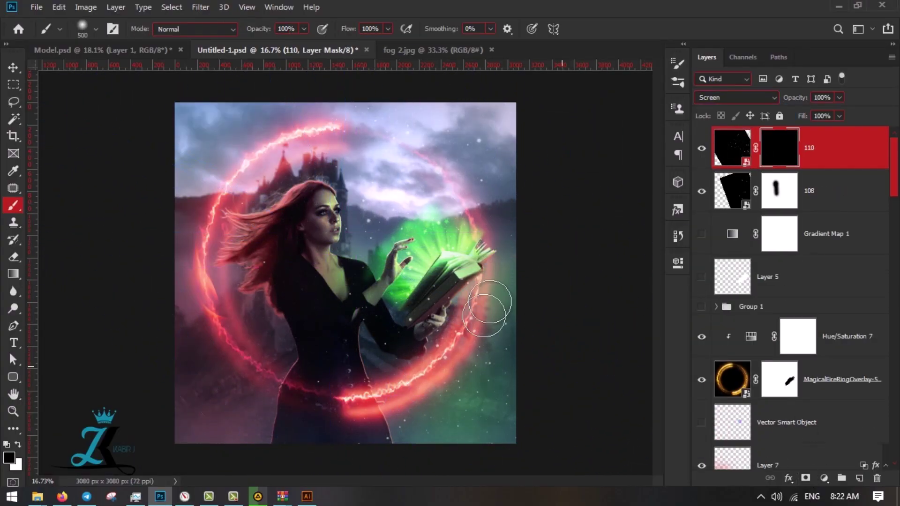
{"action": "key", "text": "alt+bracketleft"}
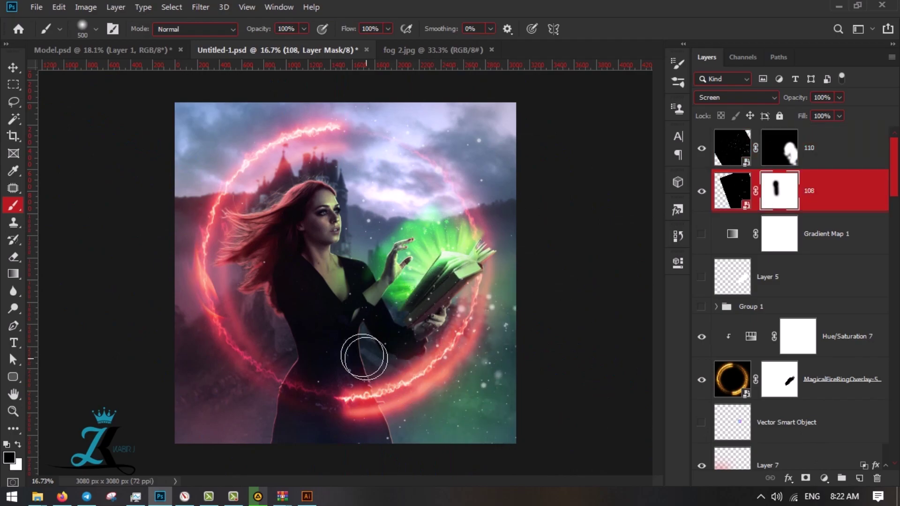
{"action": "key", "text": "z"}
{"action": "left_click_drag", "start_coordinate": [492, 347], "coordinate": [485, 342]}
{"action": "key", "text": "v"}
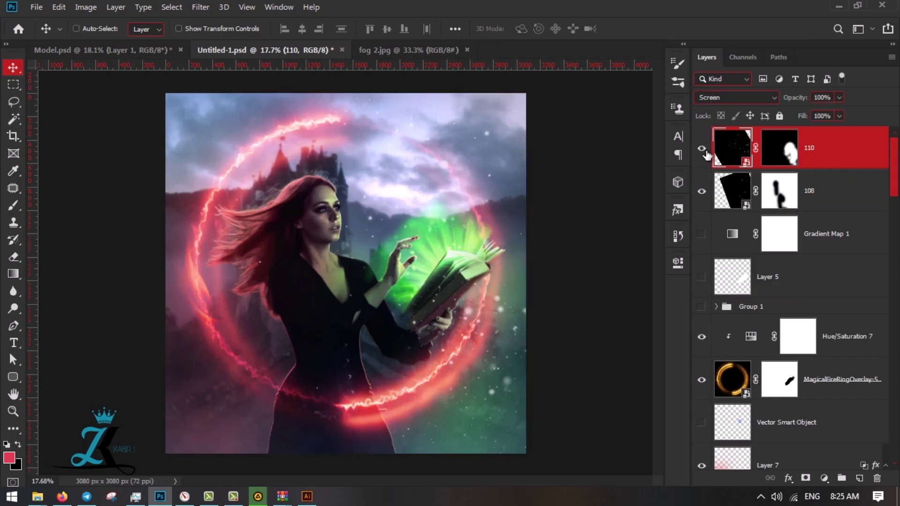
{"action": "right_click", "coordinate": [782, 148]}
Convert Layer 8 to a smart object, save, and in Camera Raw darken highlights and lift blacks
{"action": "left_click", "coordinate": [695, 181]}
{"action": "key", "text": "ctrl+s"}
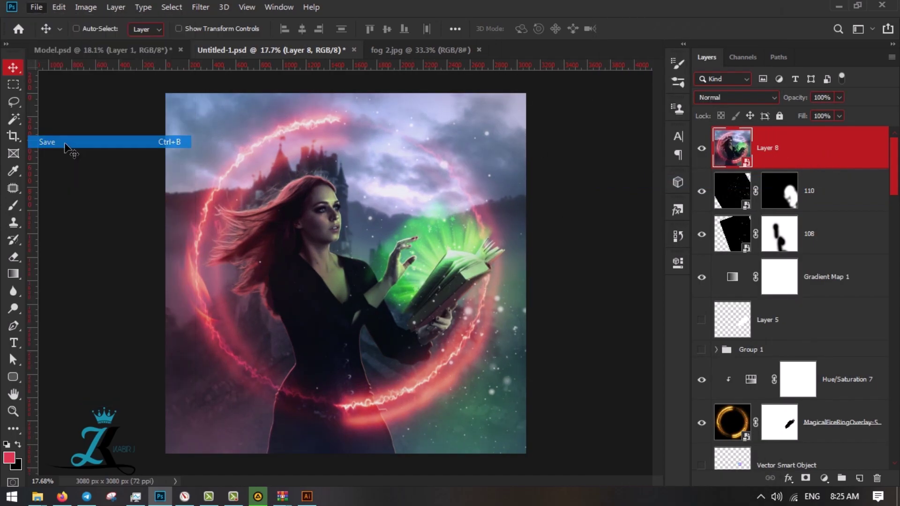
{"action": "left_click", "coordinate": [194, 5]}
{"action": "left_click", "coordinate": [360, 229]}
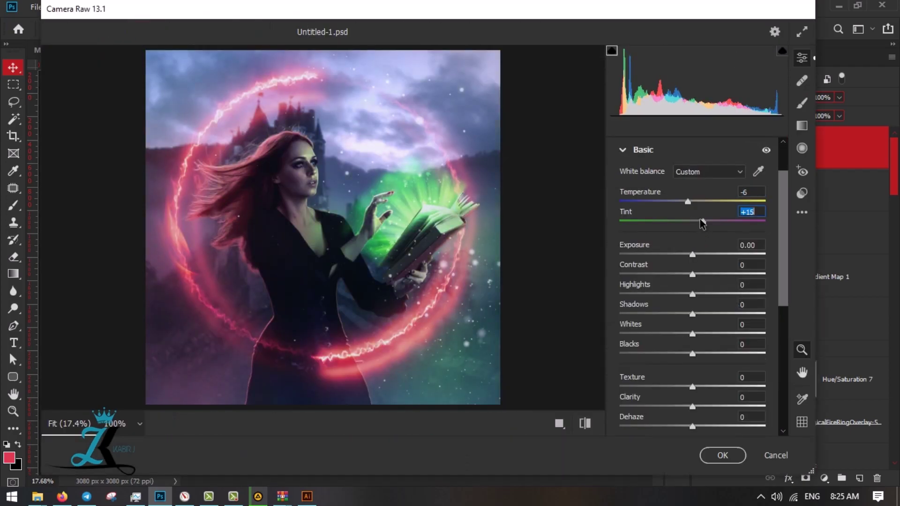
{"action": "left_click_drag", "start_coordinate": [698, 295], "coordinate": [664, 293]}
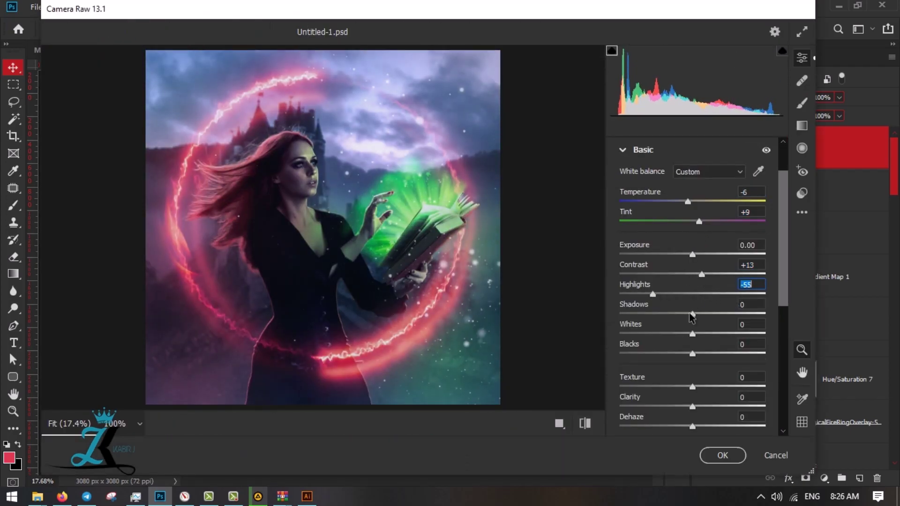
{"action": "left_click_drag", "start_coordinate": [675, 360], "coordinate": [689, 354]}
{"action": "mouse_move", "coordinate": [708, 334]}
{"action": "left_mouse_down"}
{"action": "mouse_move", "coordinate": [733, 333]}
{"action": "mouse_move", "coordinate": [700, 319]}
{"action": "mouse_move", "coordinate": [686, 333]}
{"action": "left_mouse_up"}
Add points to the red, green and blue tone curves
{"action": "scroll", "coordinate": [698, 342], "scroll_direction": "down", "scroll_amount": 3}
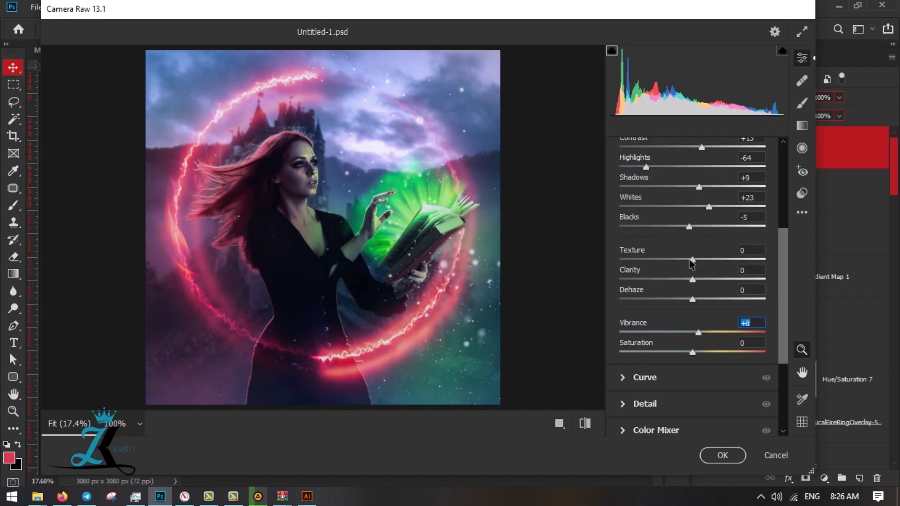
{"action": "left_click", "coordinate": [645, 378]}
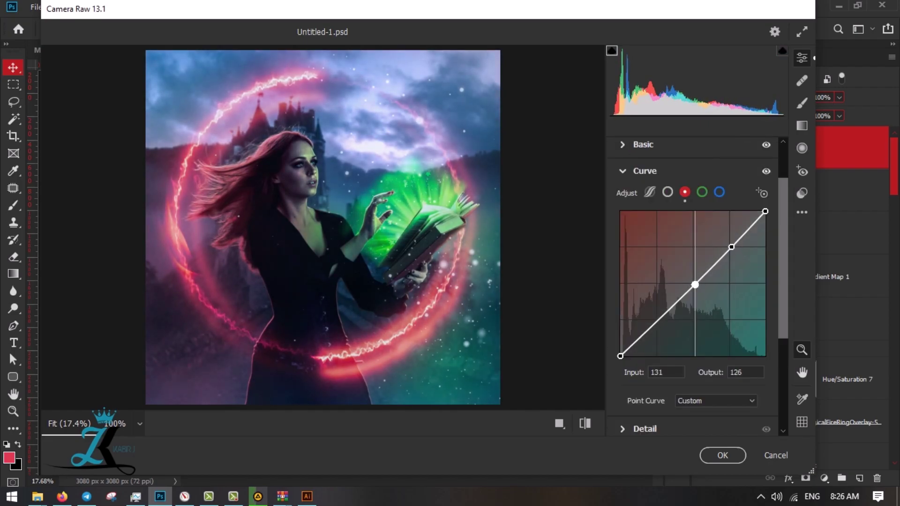
{"action": "left_click", "coordinate": [656, 319]}
{"action": "left_click", "coordinate": [702, 193]}
{"action": "left_click", "coordinate": [693, 284]}
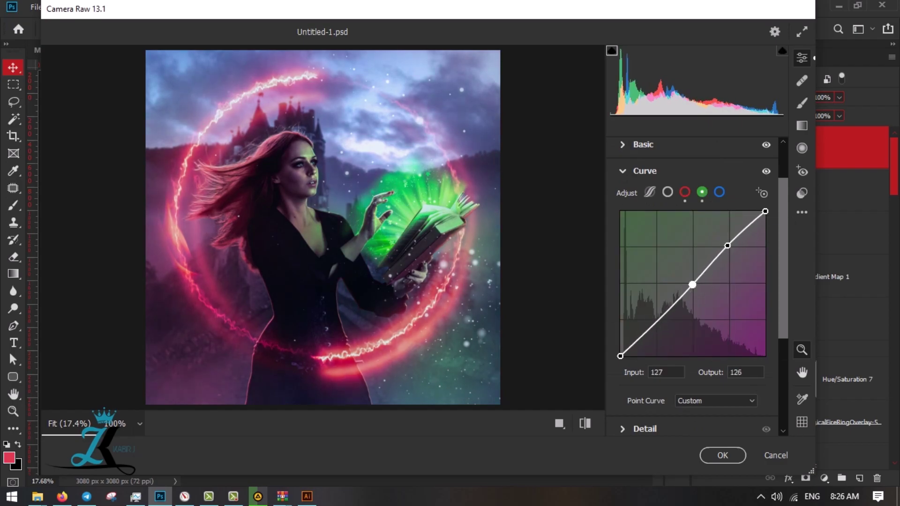
{"action": "left_click", "coordinate": [719, 192]}
{"action": "left_click", "coordinate": [727, 246]}
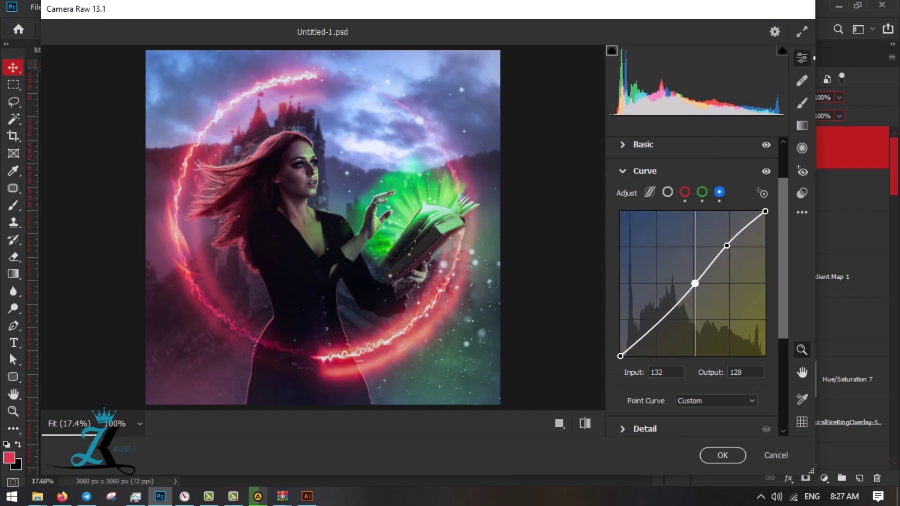
{"action": "left_click", "coordinate": [644, 171]}
Review the Detail, Color Grading, lens vignette and Effects panels
{"action": "left_click", "coordinate": [651, 255]}
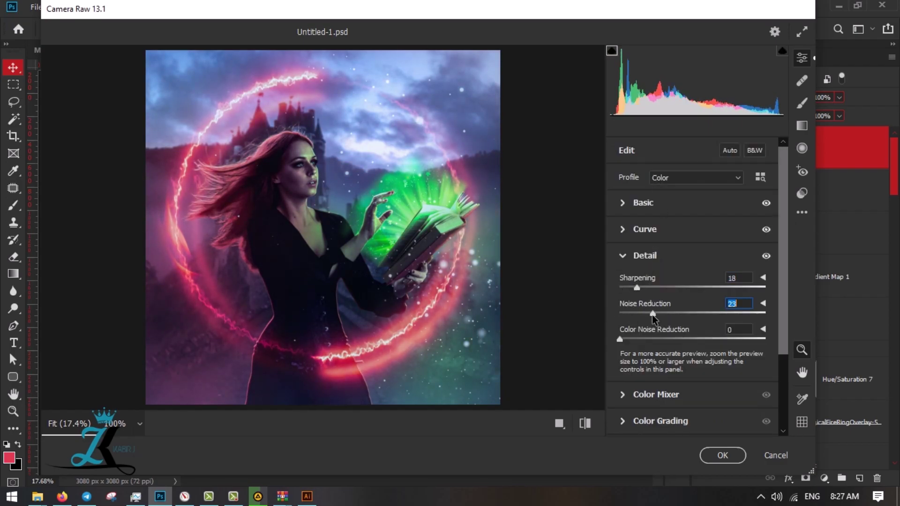
{"action": "left_click", "coordinate": [715, 307]}
{"action": "left_click", "coordinate": [652, 153]}
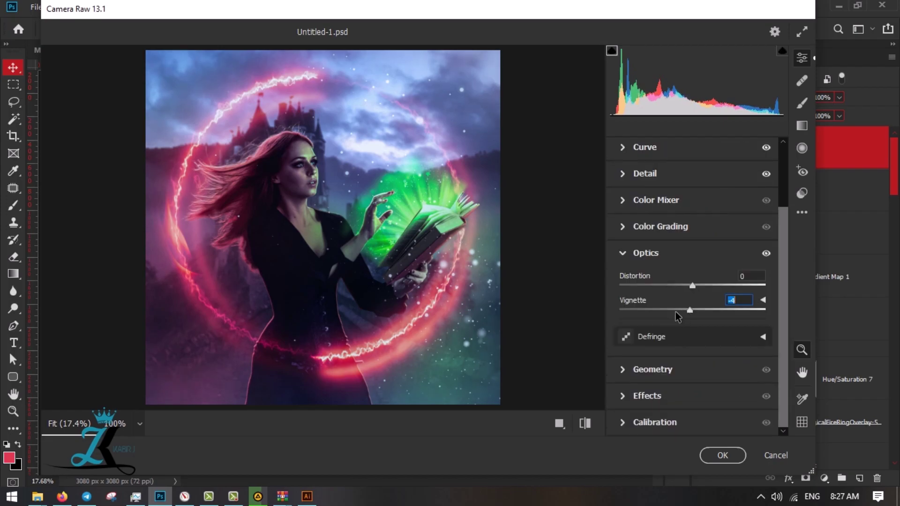
{"action": "left_click", "coordinate": [652, 254]}
{"action": "left_click", "coordinate": [663, 395]}
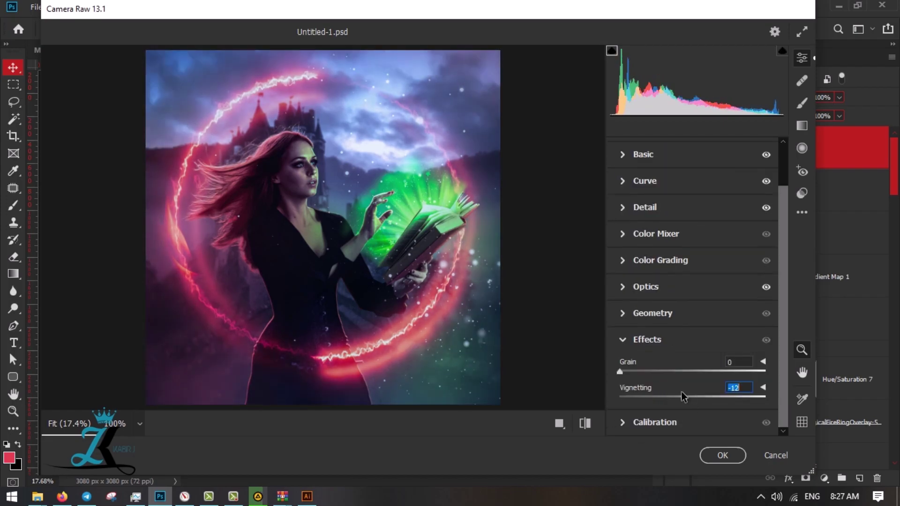
{"action": "left_click", "coordinate": [651, 339]}
{"action": "left_click", "coordinate": [655, 414]}
Calibrate hues: blue primary -34, green toward teal, red near zero, and apply the filter
{"action": "left_click_drag", "start_coordinate": [692, 403], "coordinate": [668, 403]}
{"action": "left_click", "coordinate": [696, 424]}
{"action": "left_click_drag", "start_coordinate": [695, 347], "coordinate": [743, 347]}
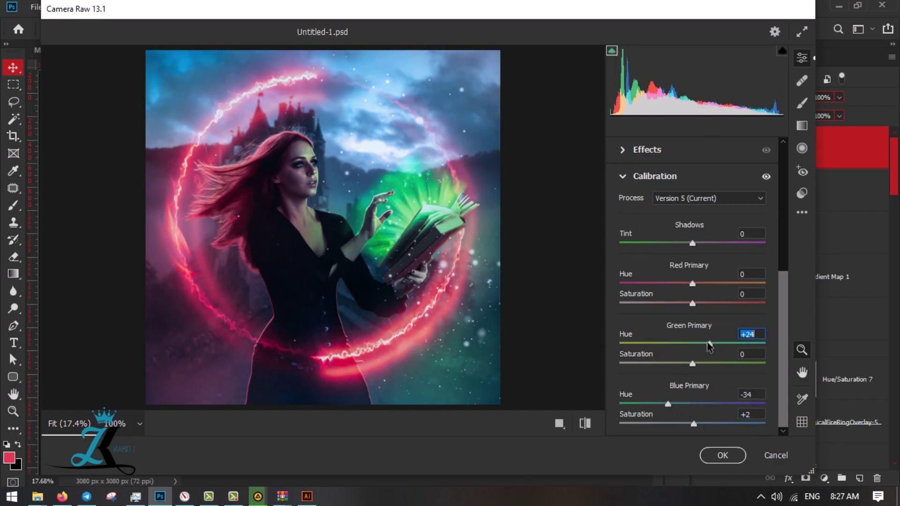
{"action": "left_click_drag", "start_coordinate": [728, 286], "coordinate": [688, 287]}
{"action": "left_click", "coordinate": [690, 283]}
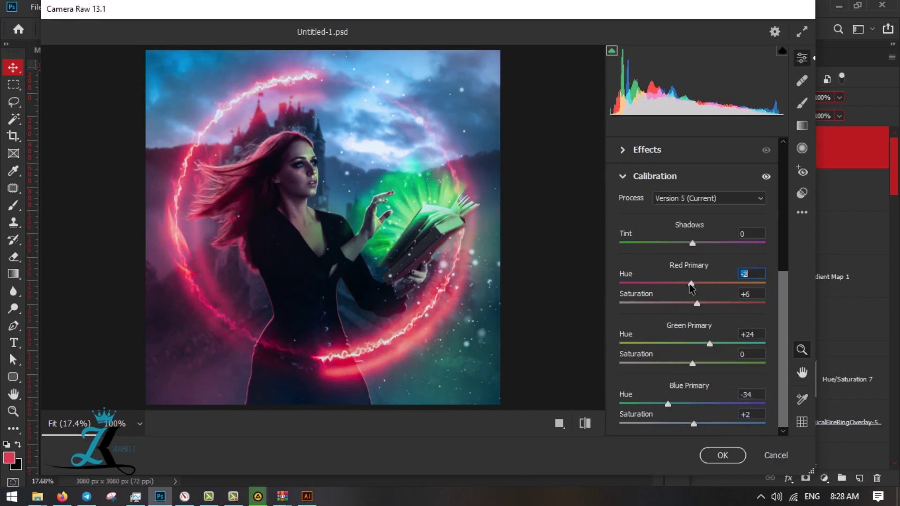
{"action": "left_click", "coordinate": [722, 455]}
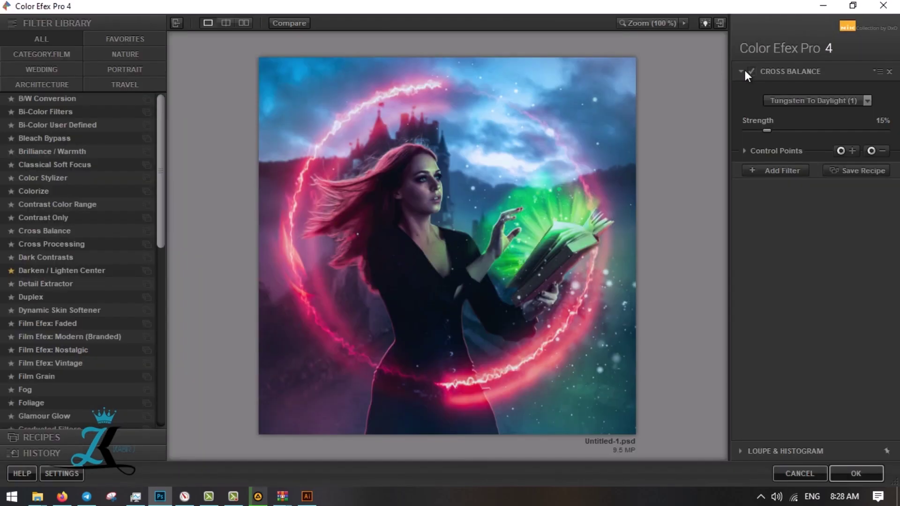
Apply Cross Balance Daylight To Tungsten (2), then add Cross Processing and disable it
{"action": "left_click", "coordinate": [778, 101]}
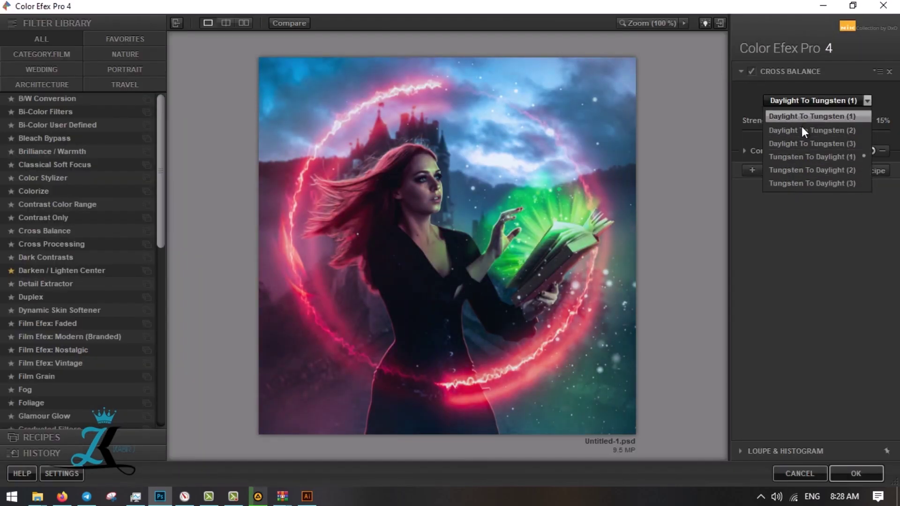
{"action": "left_click", "coordinate": [801, 125]}
{"action": "left_click", "coordinate": [778, 171]}
{"action": "left_click", "coordinate": [52, 243]}
{"action": "left_click", "coordinate": [849, 121]}
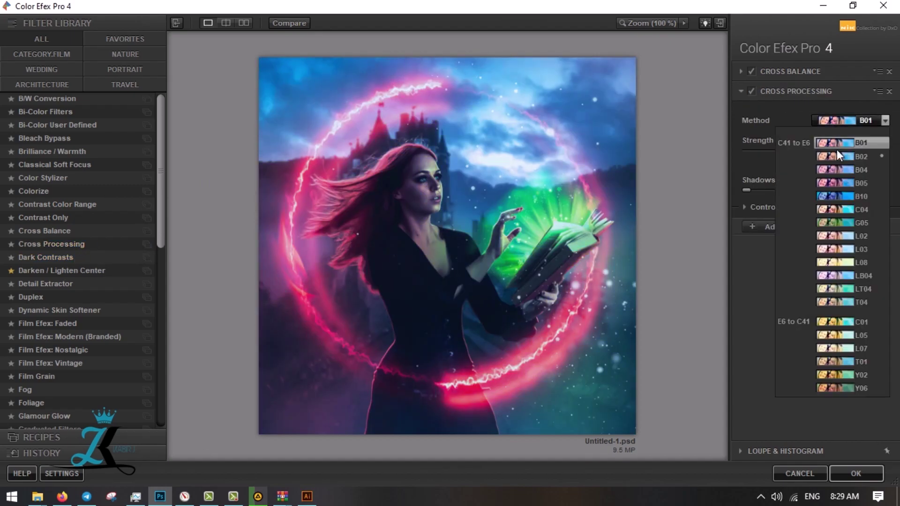
{"action": "left_click", "coordinate": [816, 211]}
{"action": "left_click", "coordinate": [752, 90]}
Add Darken / Lighten Center to brighten the centre, then add and disable Glamour Glow
{"action": "left_click", "coordinate": [769, 226]}
{"action": "left_click", "coordinate": [61, 271]}
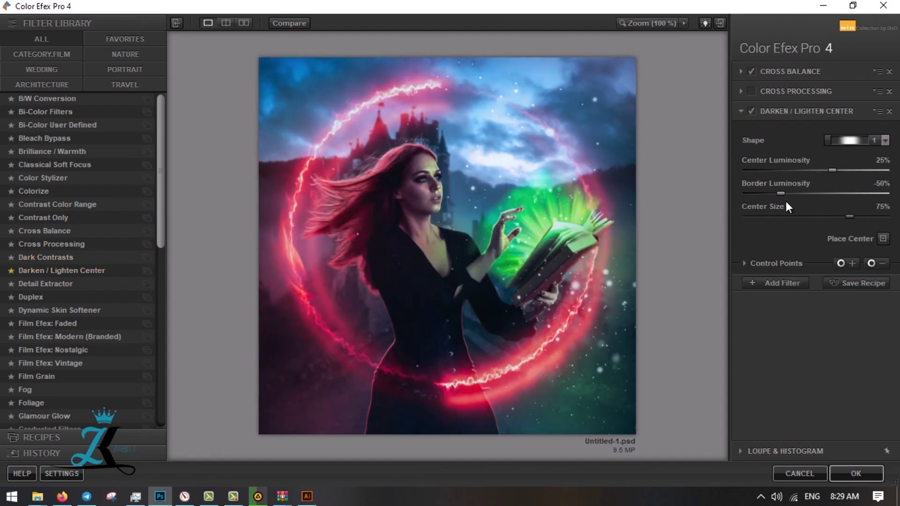
{"action": "left_click_drag", "start_coordinate": [836, 169], "coordinate": [847, 170]}
{"action": "left_click", "coordinate": [775, 370]}
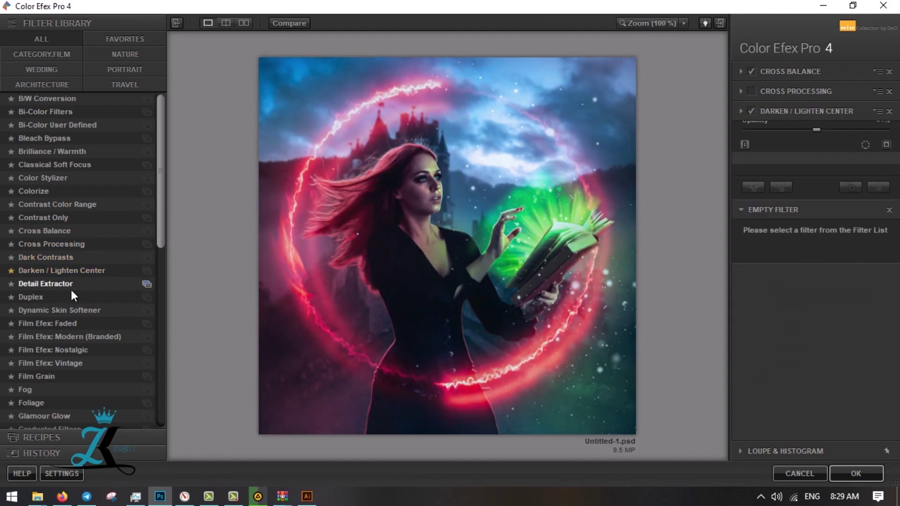
{"action": "scroll", "coordinate": [71, 289], "scroll_direction": "down", "scroll_amount": 3}
{"action": "left_click", "coordinate": [71, 315]}
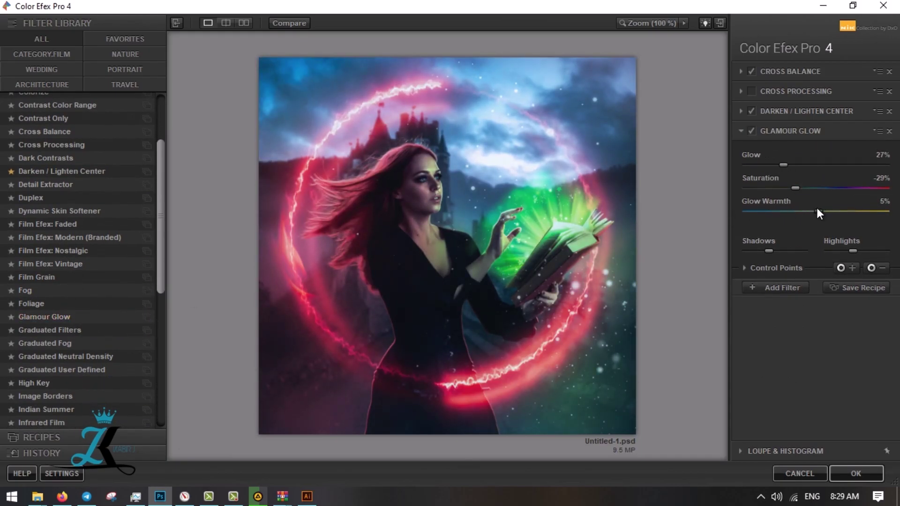
{"action": "left_click", "coordinate": [751, 131]}
Add the Indian Summer filter and review its method choices
{"action": "left_click", "coordinate": [775, 288]}
{"action": "scroll", "coordinate": [77, 351], "scroll_direction": "down", "scroll_amount": 2}
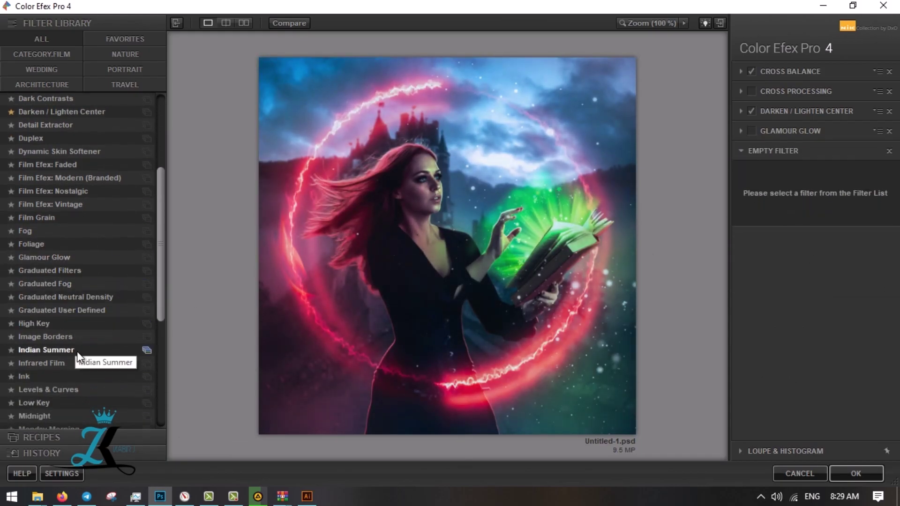
{"action": "scroll", "coordinate": [83, 294], "scroll_direction": "down", "scroll_amount": 3}
{"action": "left_click", "coordinate": [83, 293]}
{"action": "scroll", "coordinate": [83, 294], "scroll_direction": "down", "scroll_amount": 3}
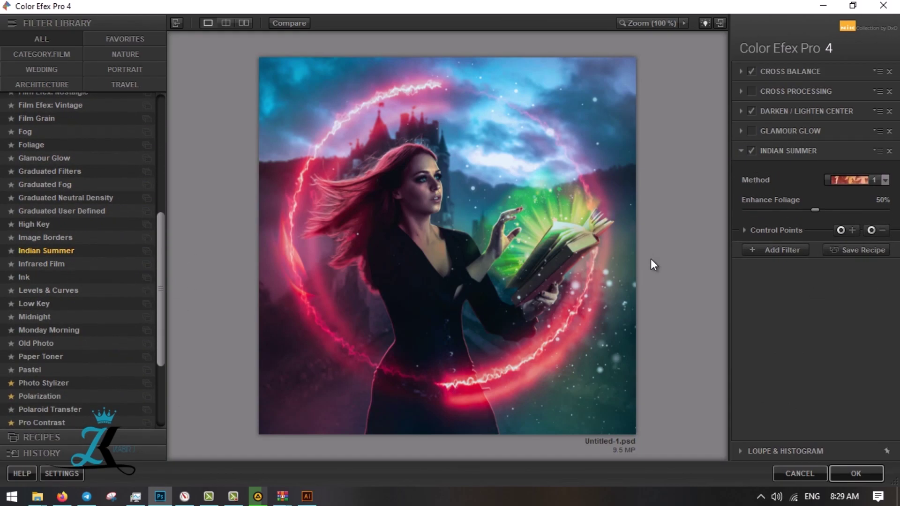
{"action": "left_click", "coordinate": [854, 181]}
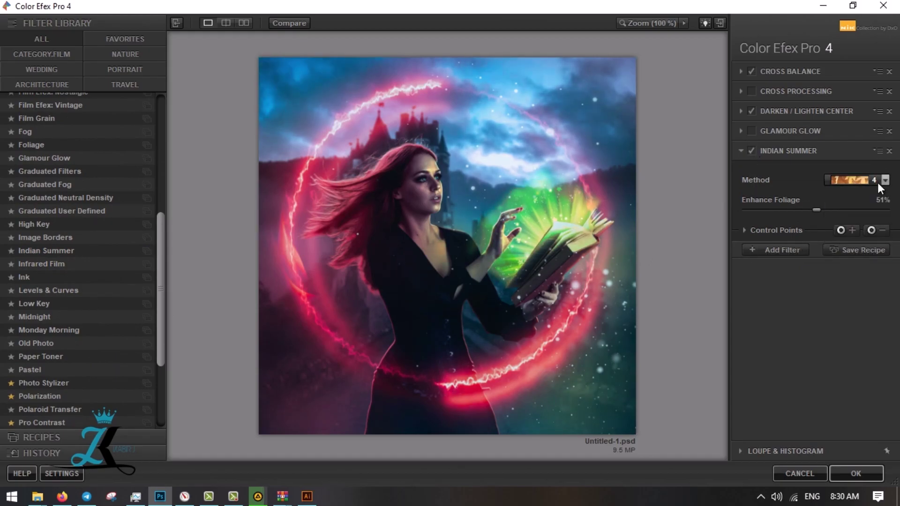
Add Photo Stylizer with Varitone style 1 at 80% strength, then add Pro Contrast
{"action": "left_click", "coordinate": [775, 250]}
{"action": "scroll", "coordinate": [80, 320], "scroll_direction": "down", "scroll_amount": 3}
{"action": "left_click", "coordinate": [44, 323]}
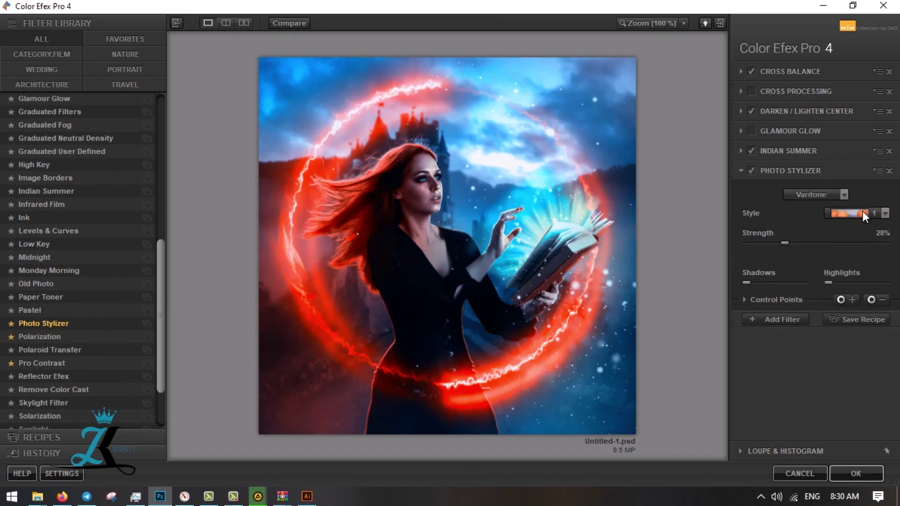
{"action": "left_click", "coordinate": [816, 194]}
{"action": "left_click", "coordinate": [819, 213]}
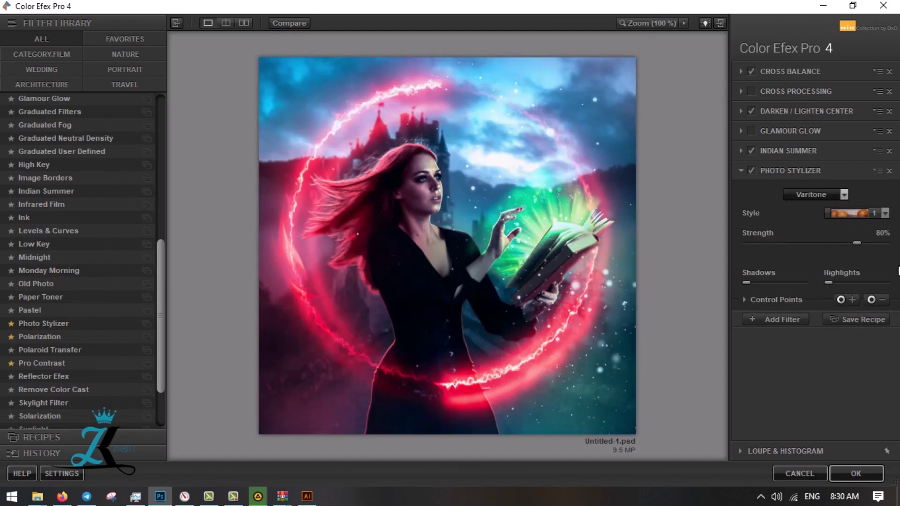
{"action": "left_click", "coordinate": [776, 299]}
{"action": "left_click", "coordinate": [787, 326]}
{"action": "left_click", "coordinate": [780, 374]}
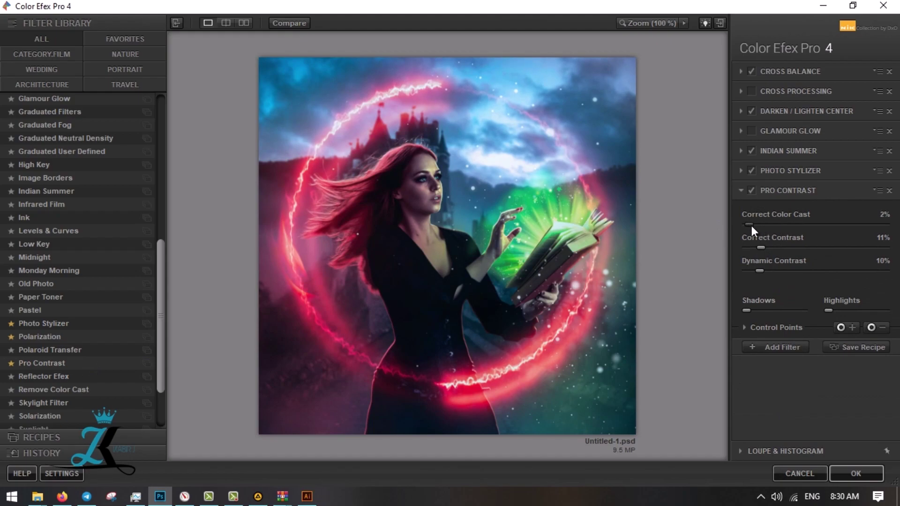
Re-enable Cross Processing using the L02 method
{"action": "left_click", "coordinate": [751, 91]}
{"action": "left_click", "coordinate": [837, 120]}
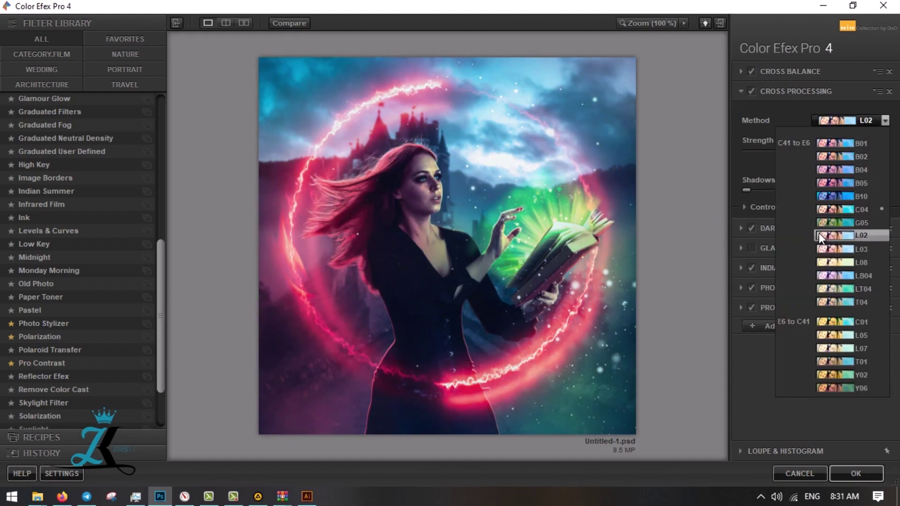
{"action": "left_click", "coordinate": [819, 234]}
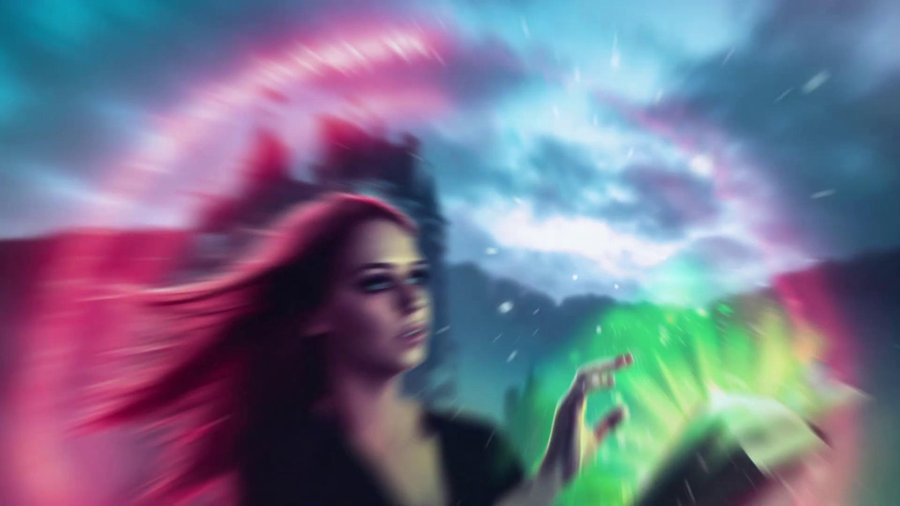